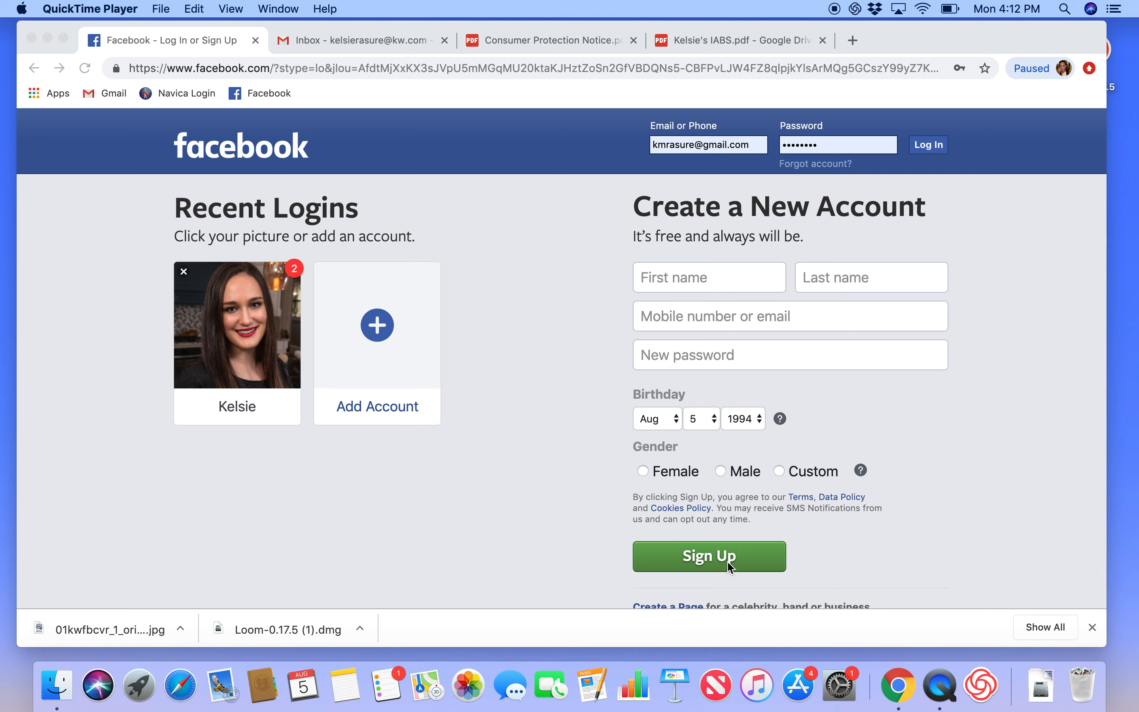
Step: Bring the browser window with the Facebook login page to the front
click(923, 156)
Step: Log in with the saved credentials and open the account menu listing managed Pages
click(929, 145)
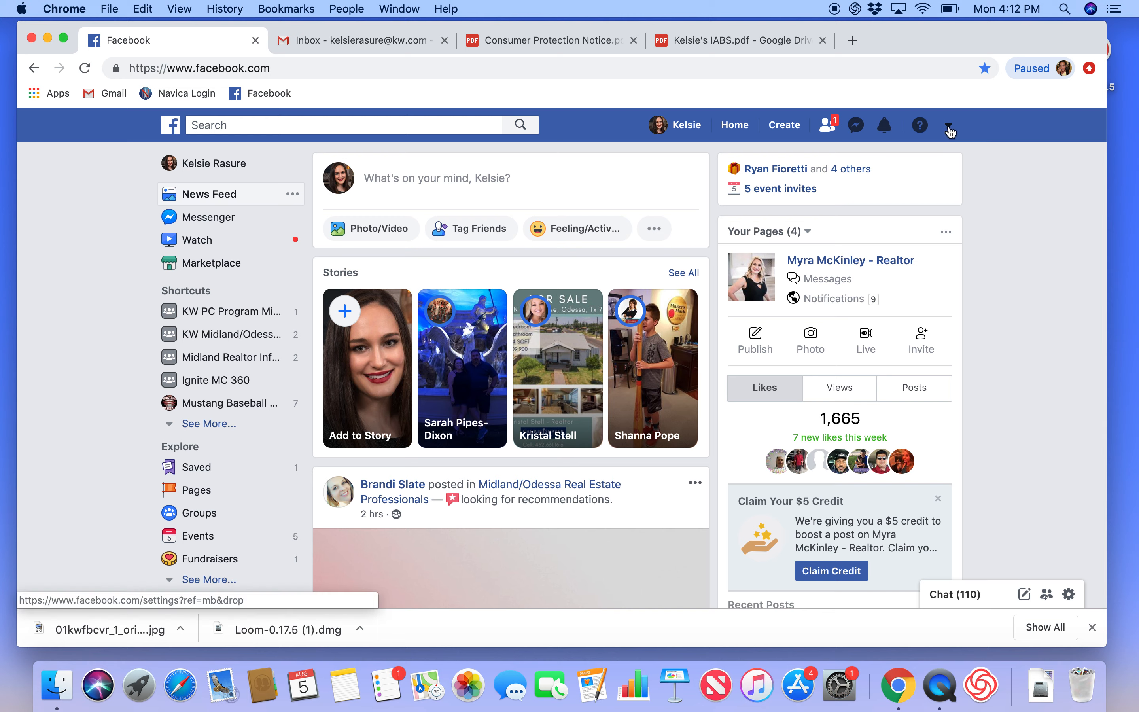
click(949, 127)
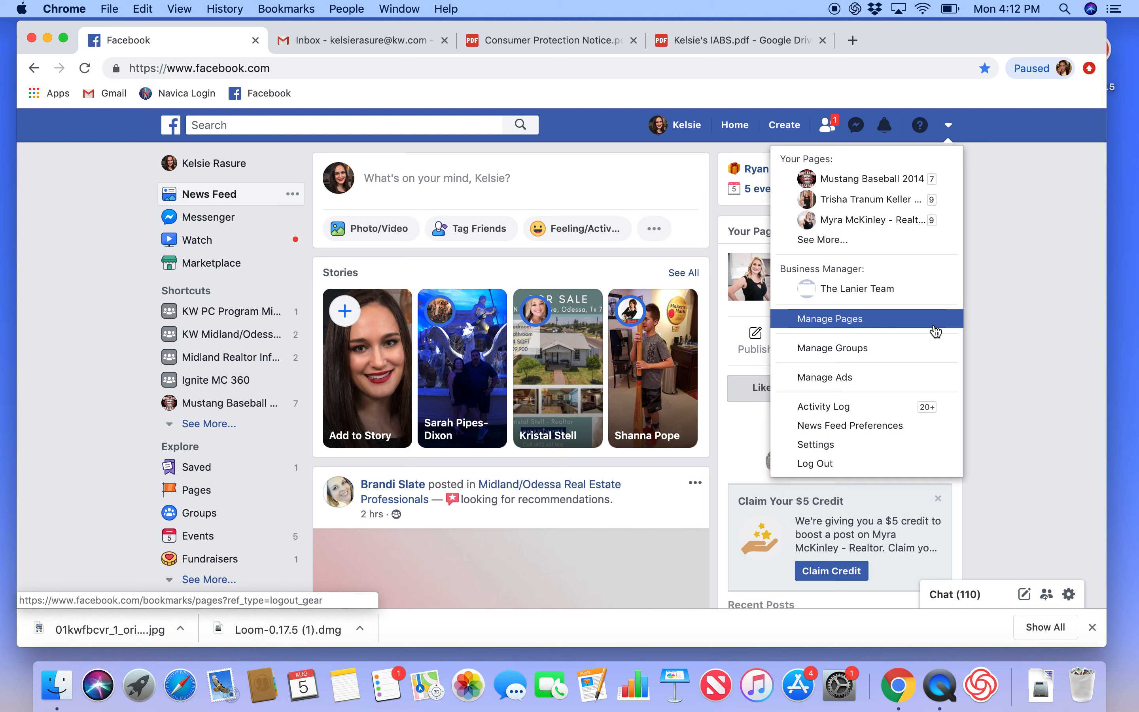
Step: Show the full list of managed Pages and start creating a new Page
click(848, 251)
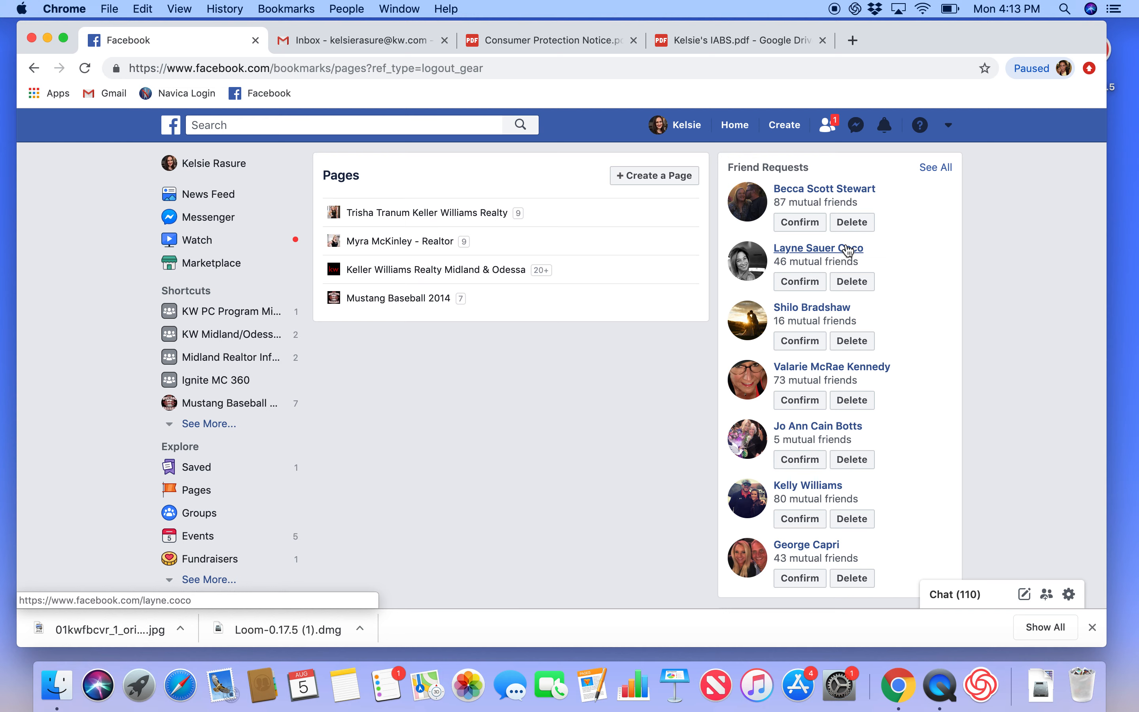
click(680, 178)
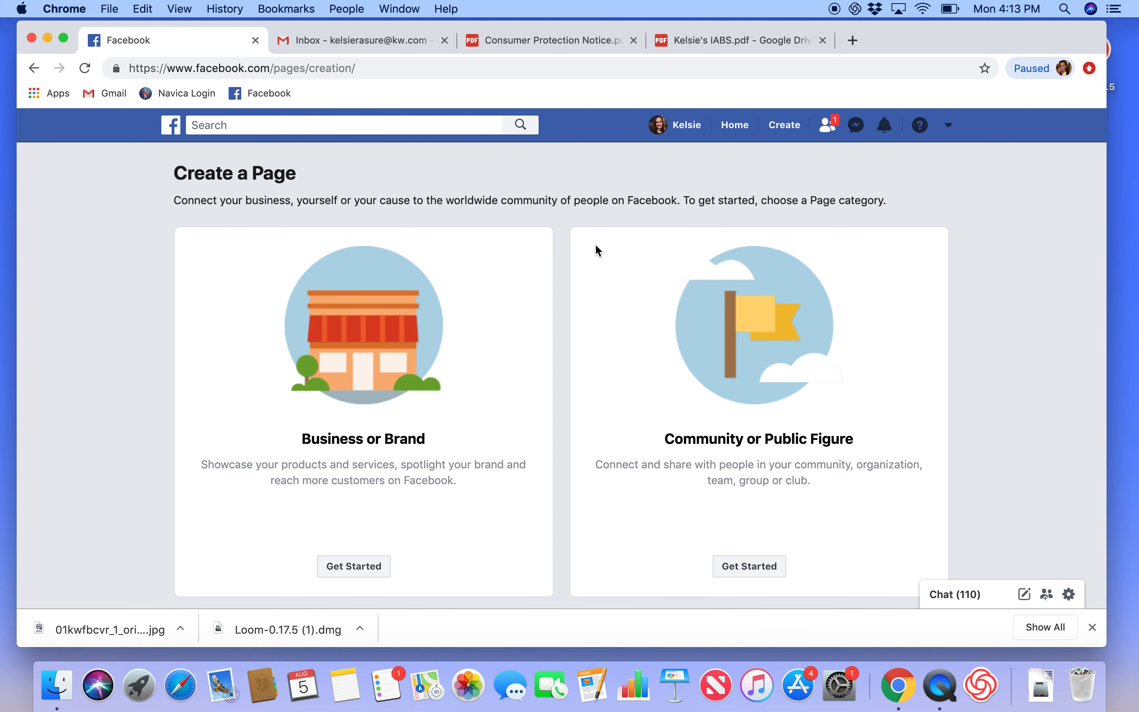
Step: Start a Business or Brand page named for the realtor at Keller Williams Realty, category Real Estate Agent
click(370, 567)
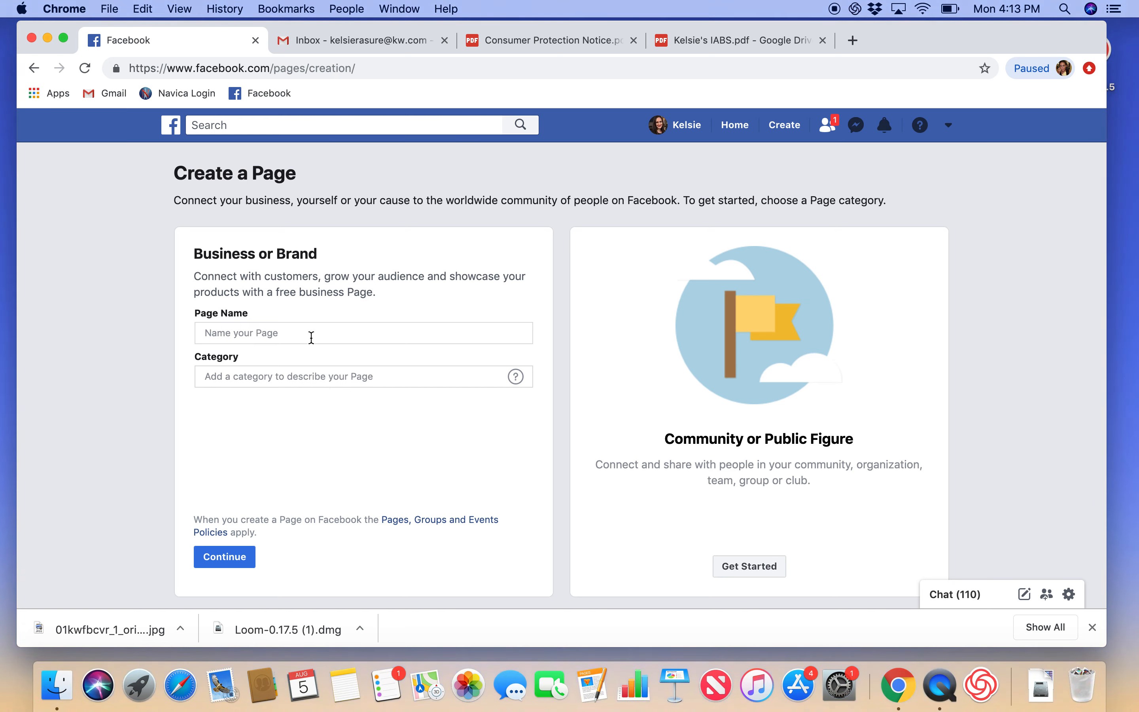
click(311, 337)
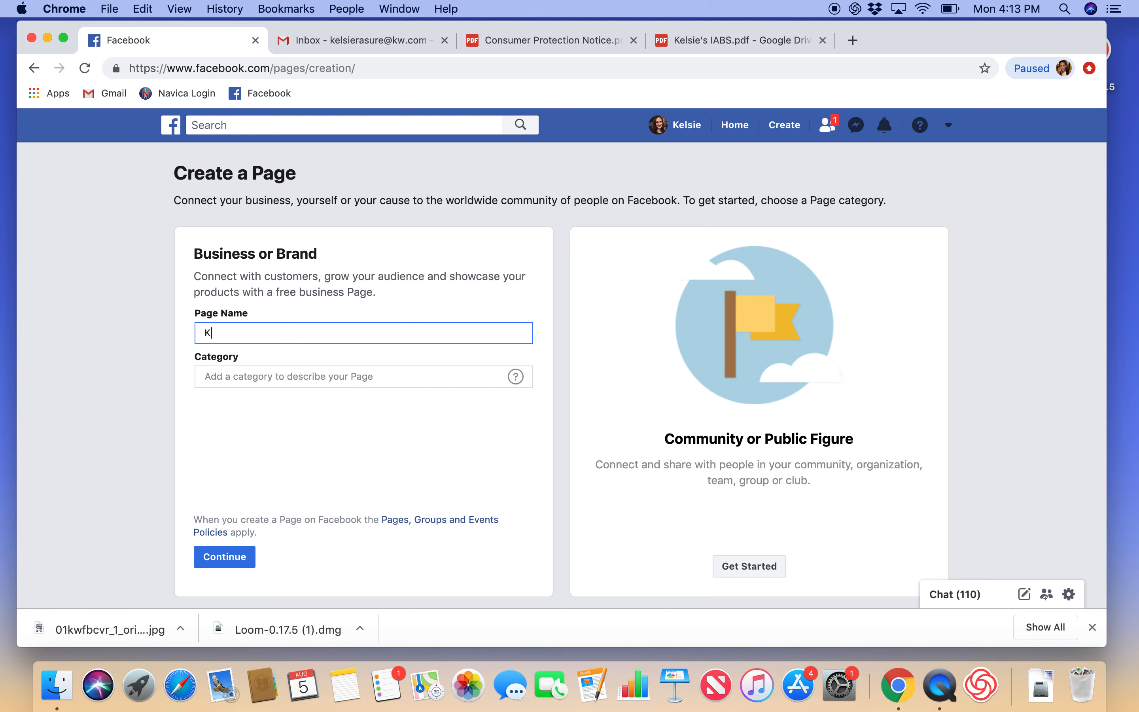
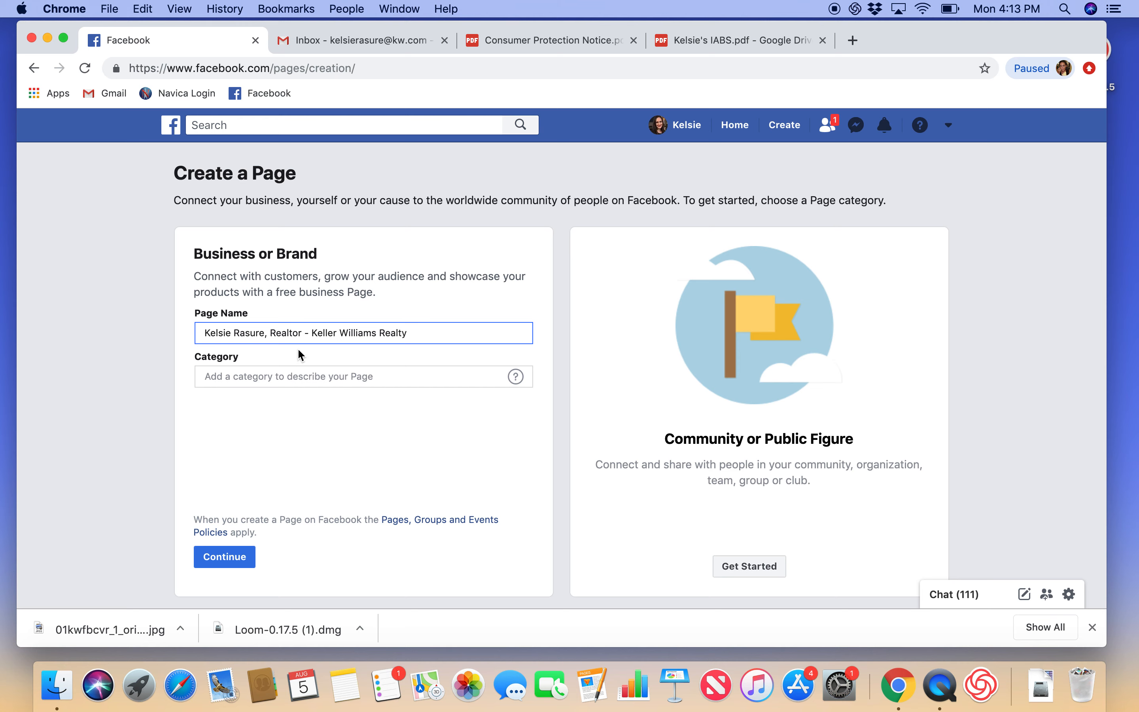
click(300, 381)
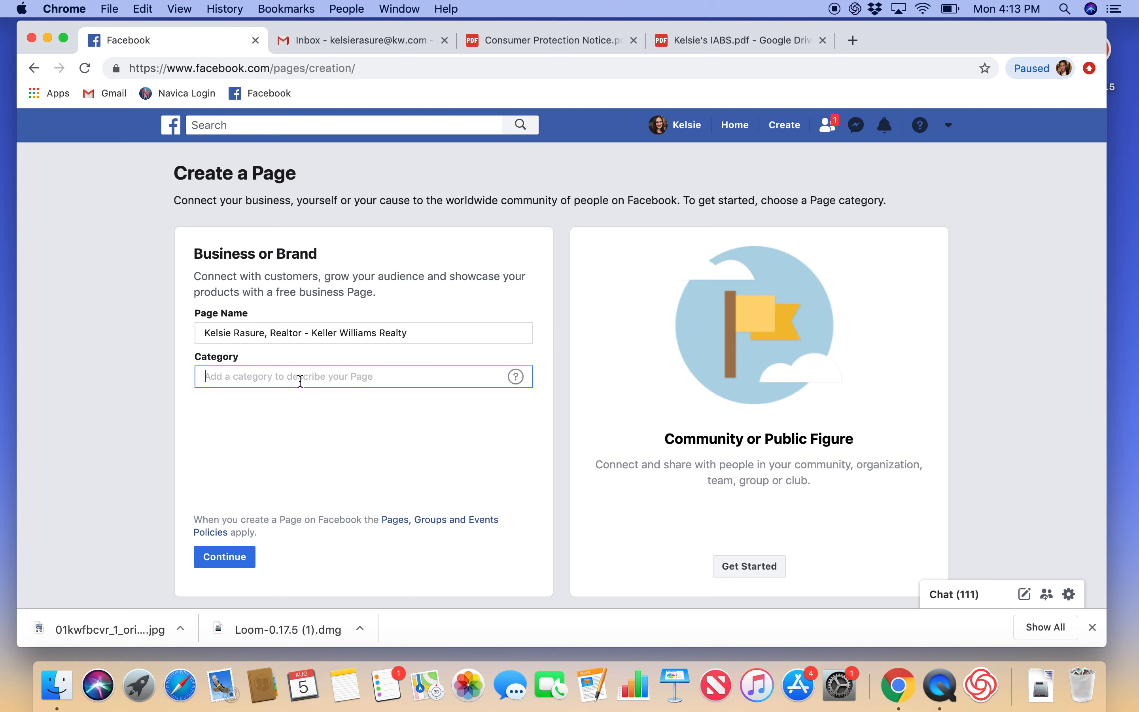
text(Real)
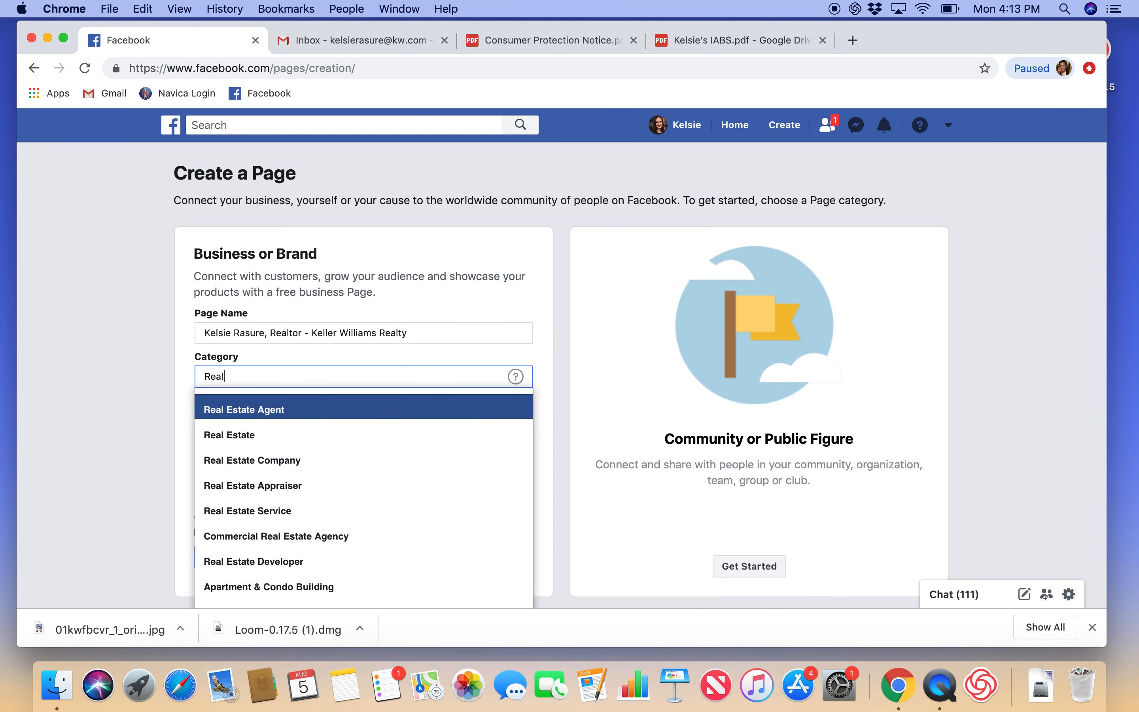
click(300, 408)
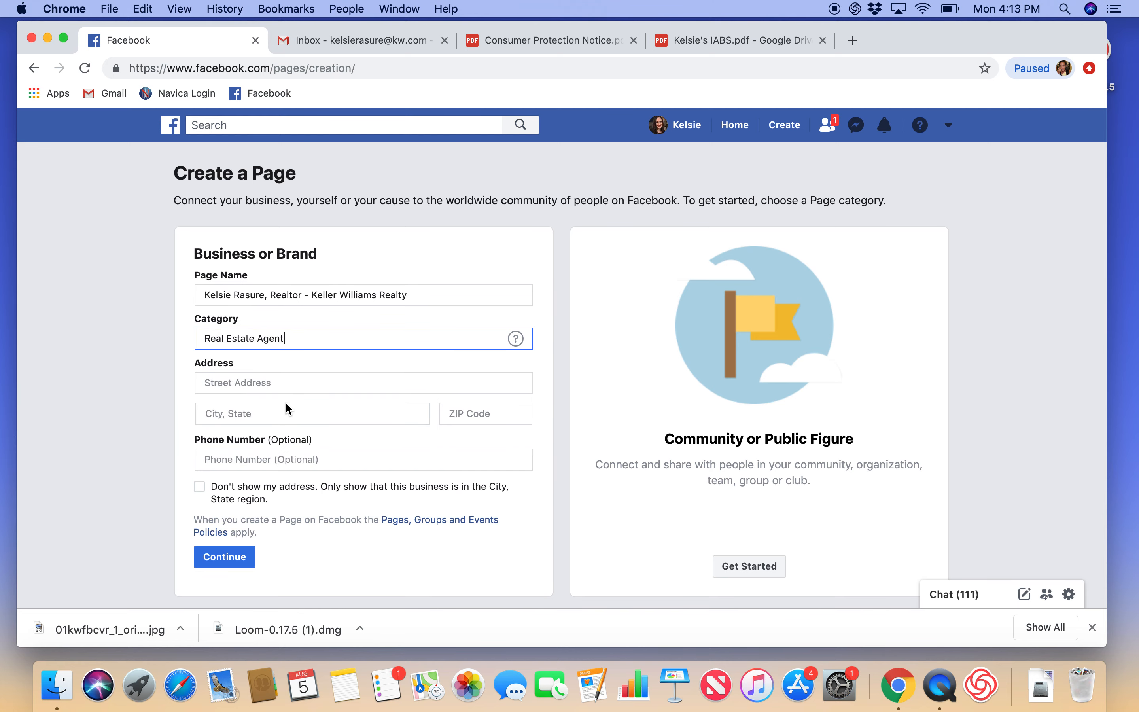
Step: Fill in the office street address, city, ZIP code and phone number
click(280, 382)
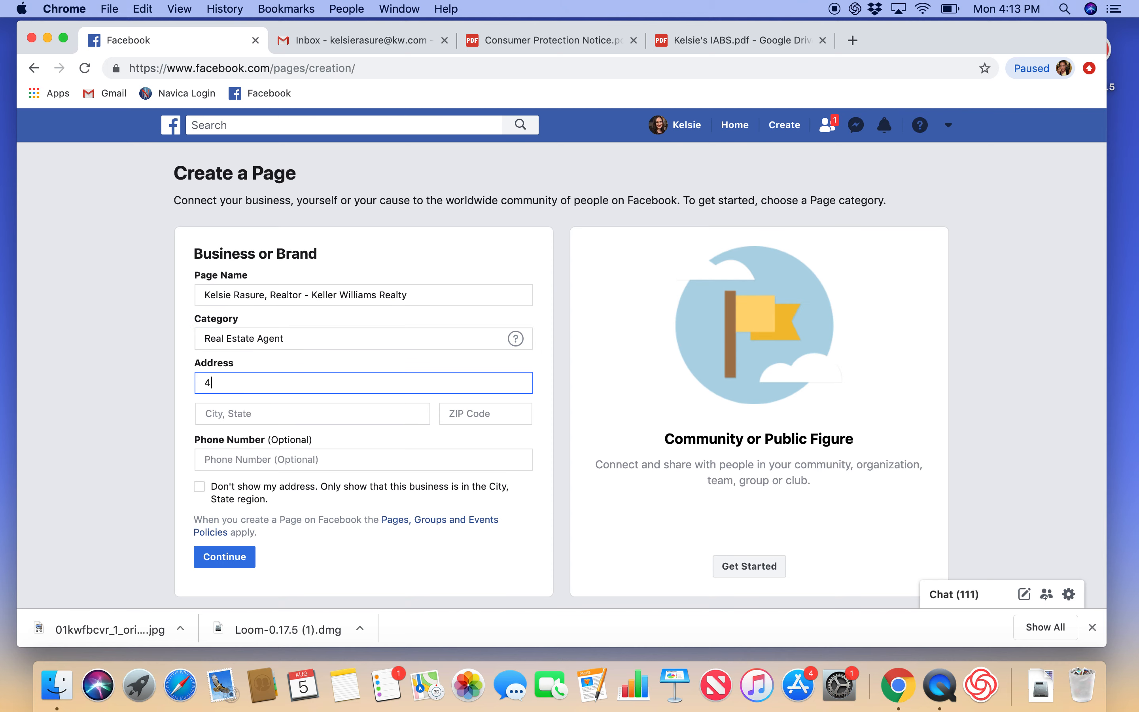
click(275, 411)
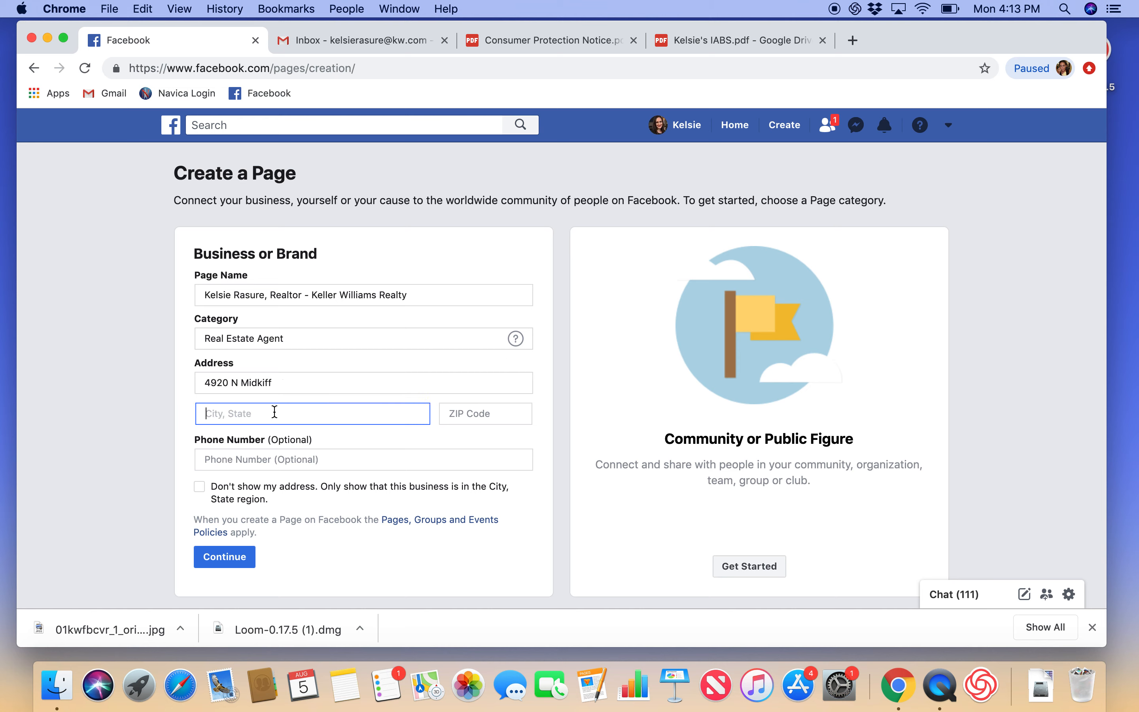
text(Midland,)
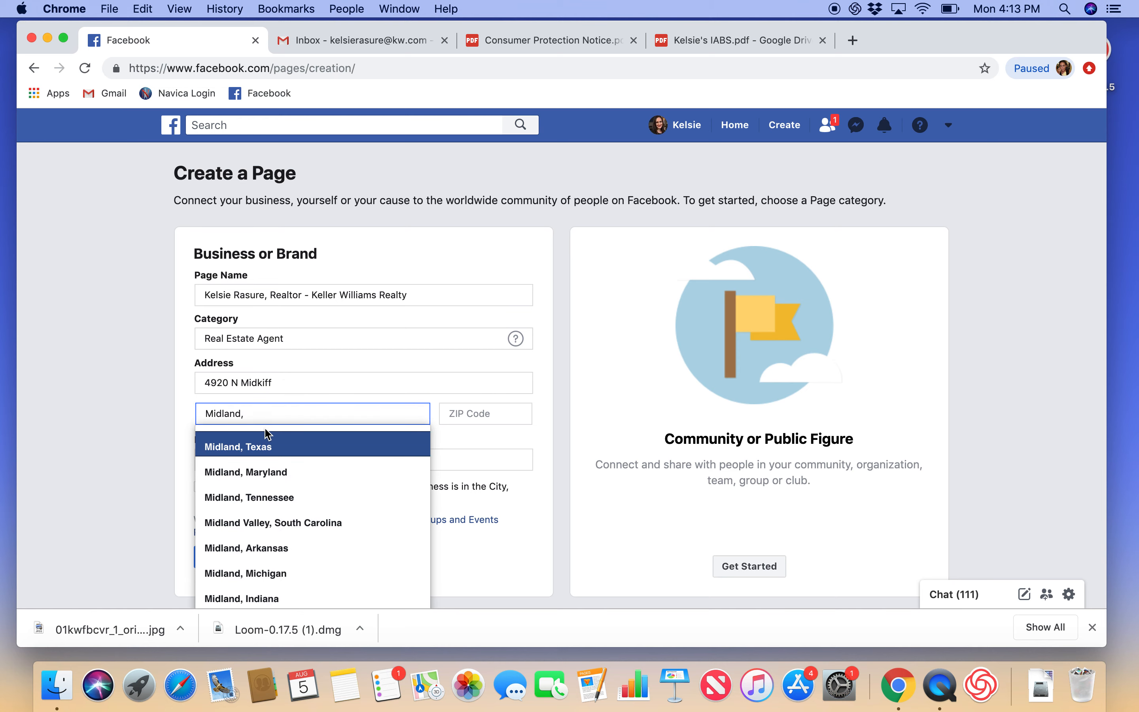
click(263, 448)
click(256, 460)
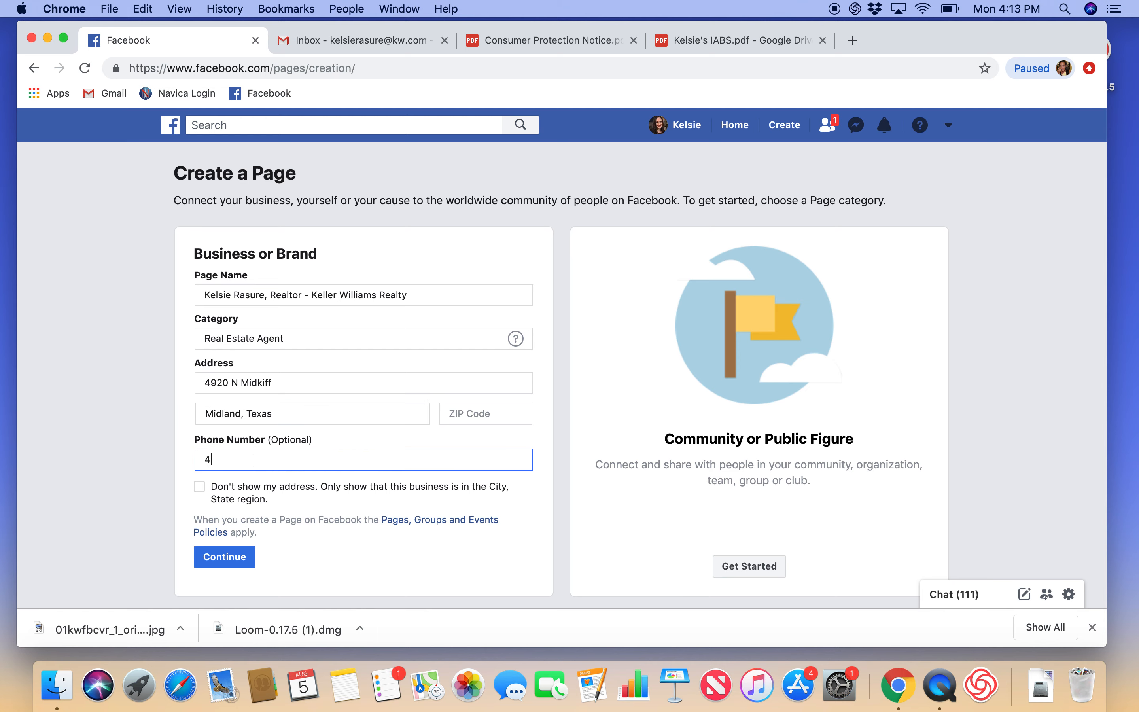
click(462, 413)
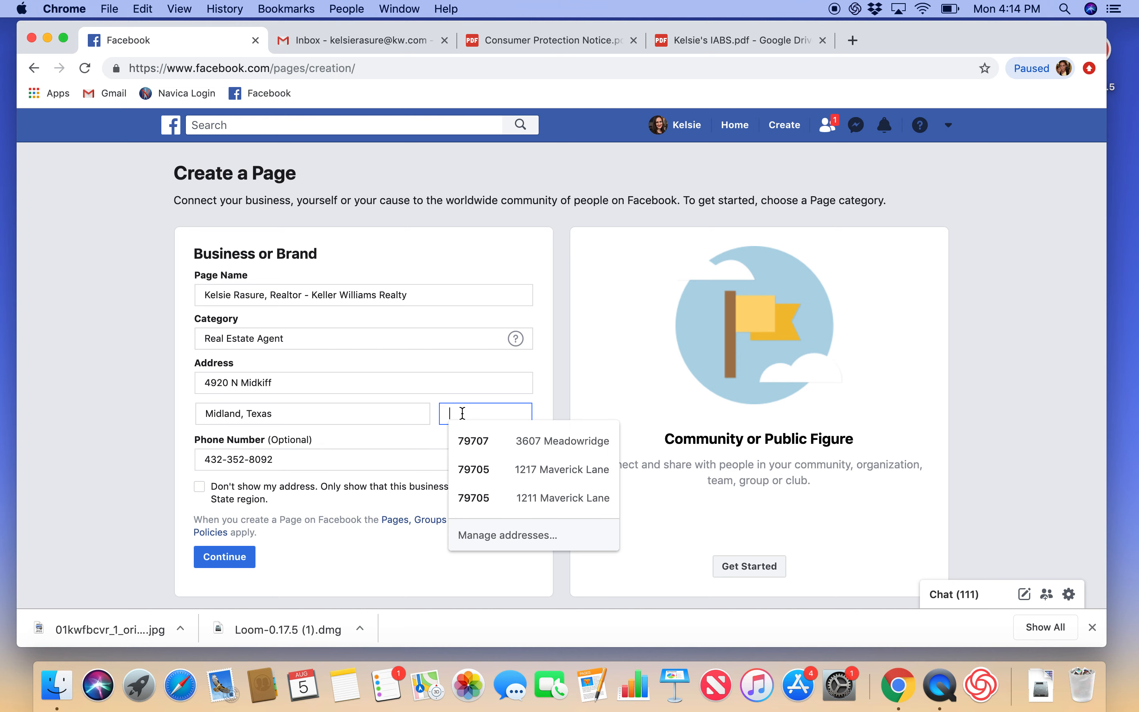
text(79707)
click(349, 548)
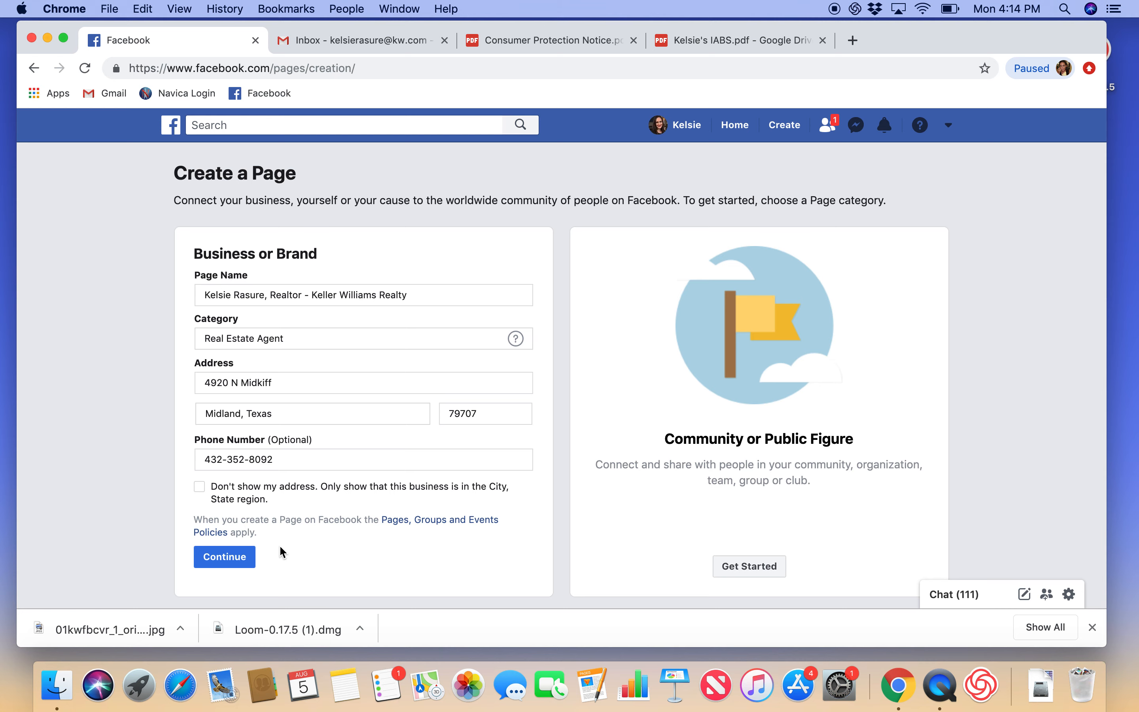
Step: Create the Page and set the headshot photo from the KW folder as its profile picture
click(243, 561)
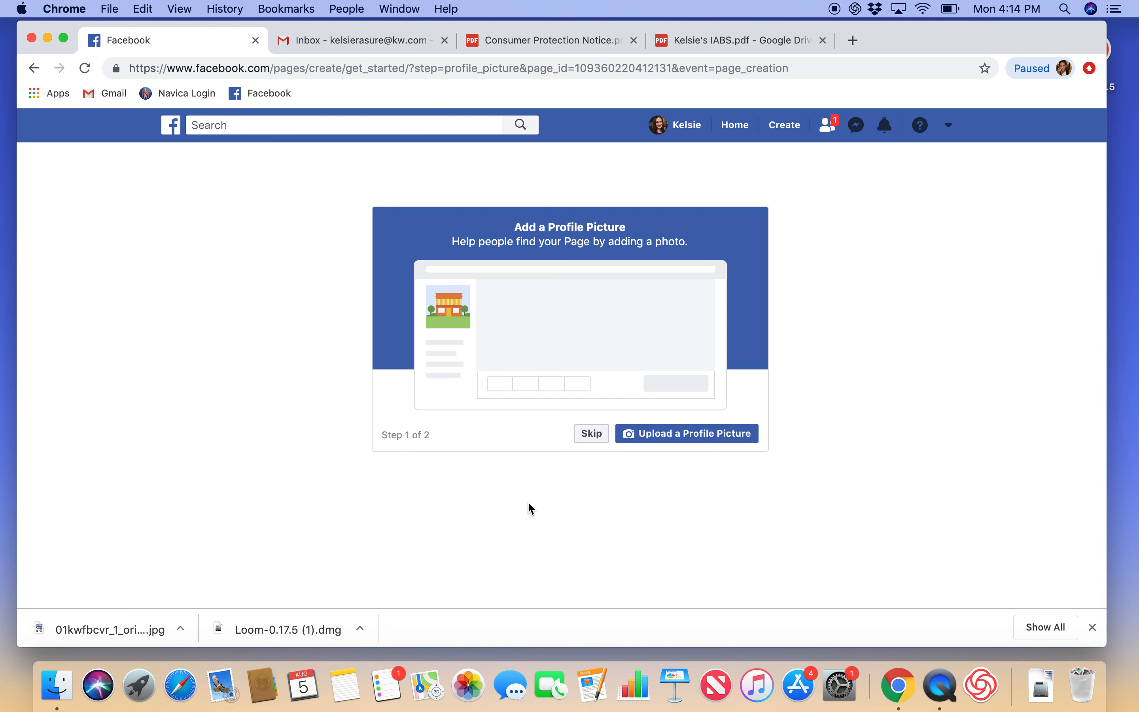
click(663, 434)
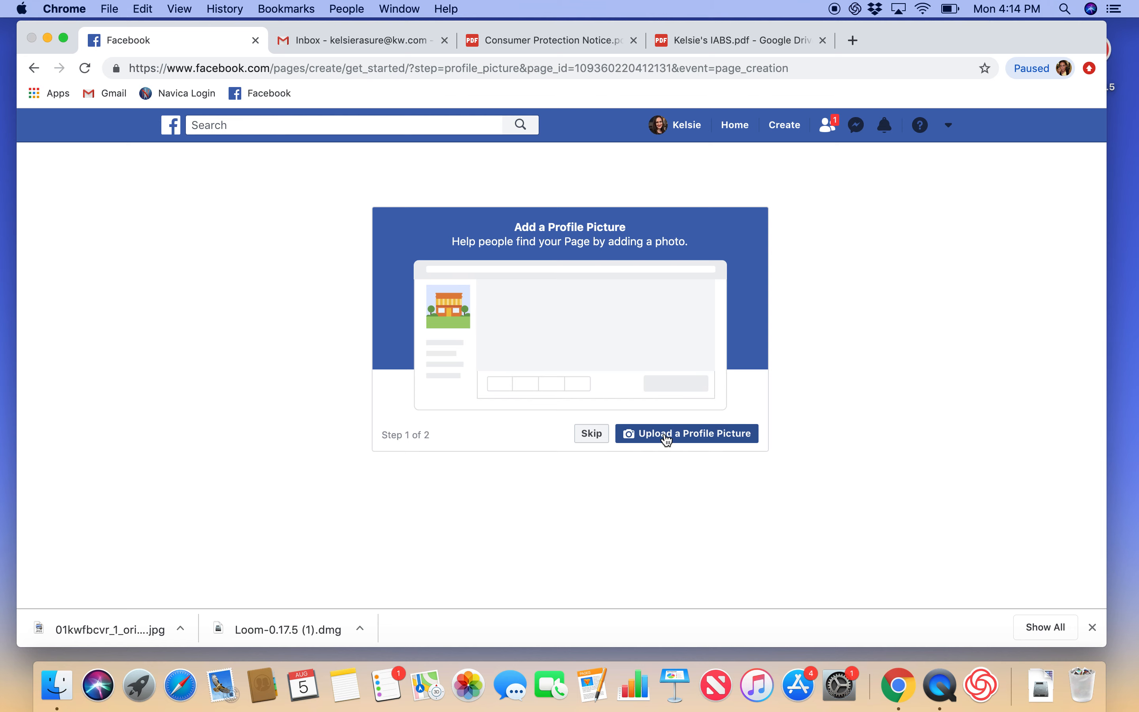
click(396, 136)
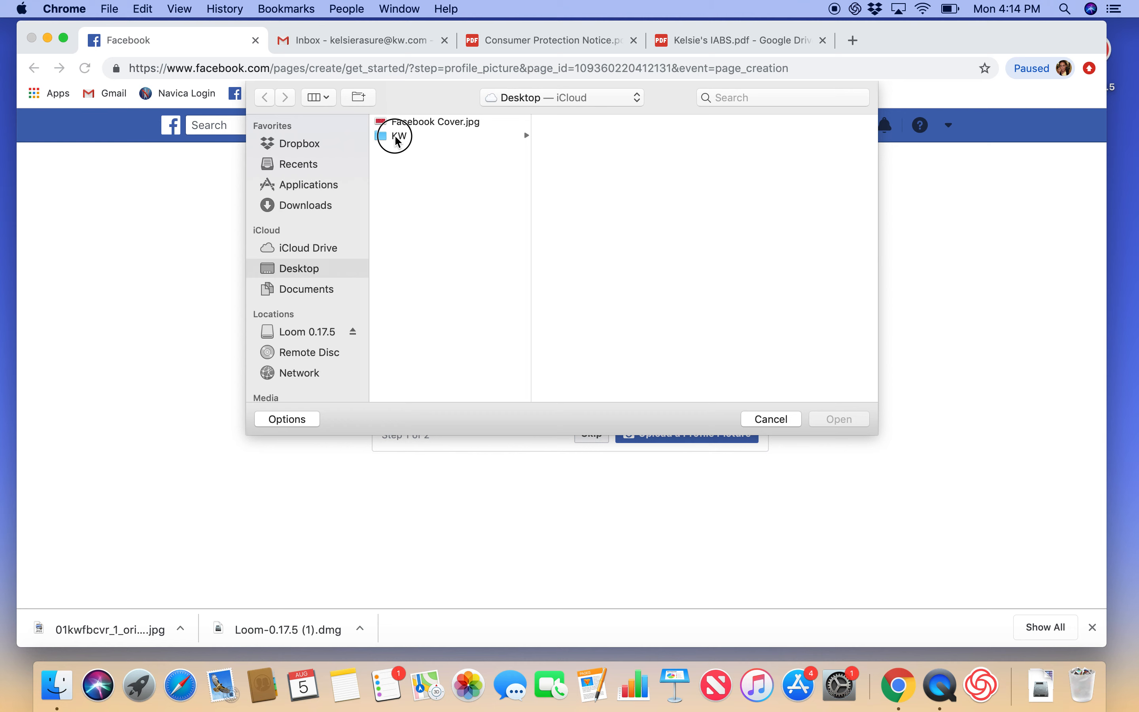
click(579, 193)
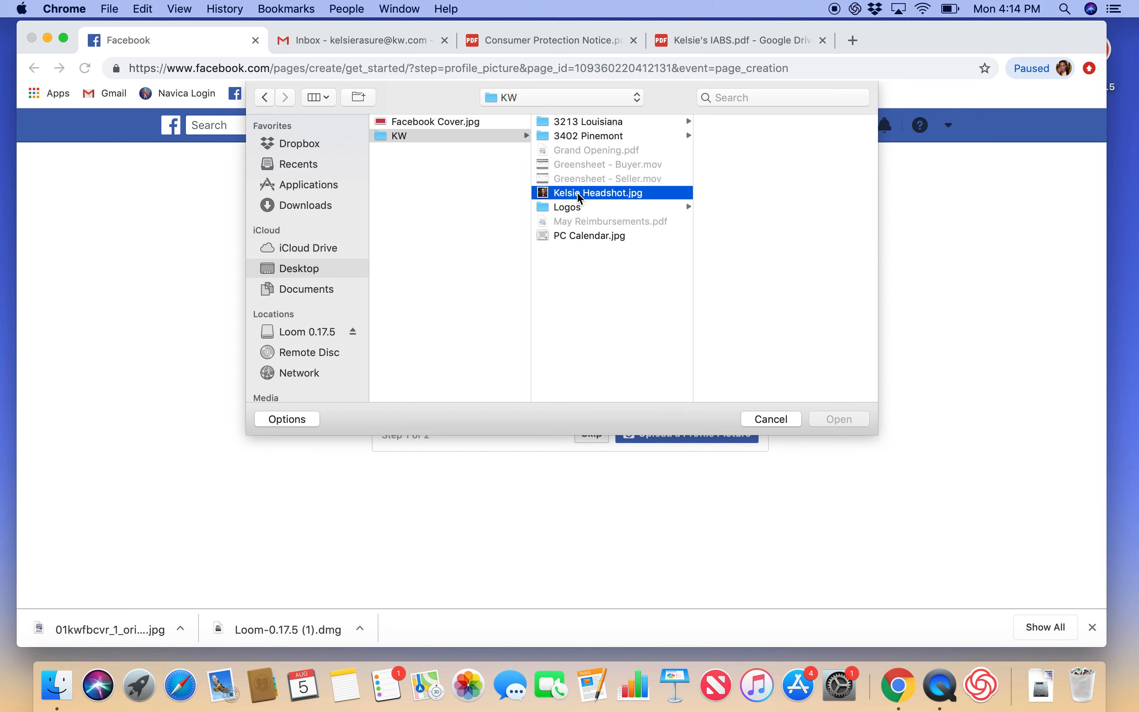
click(833, 419)
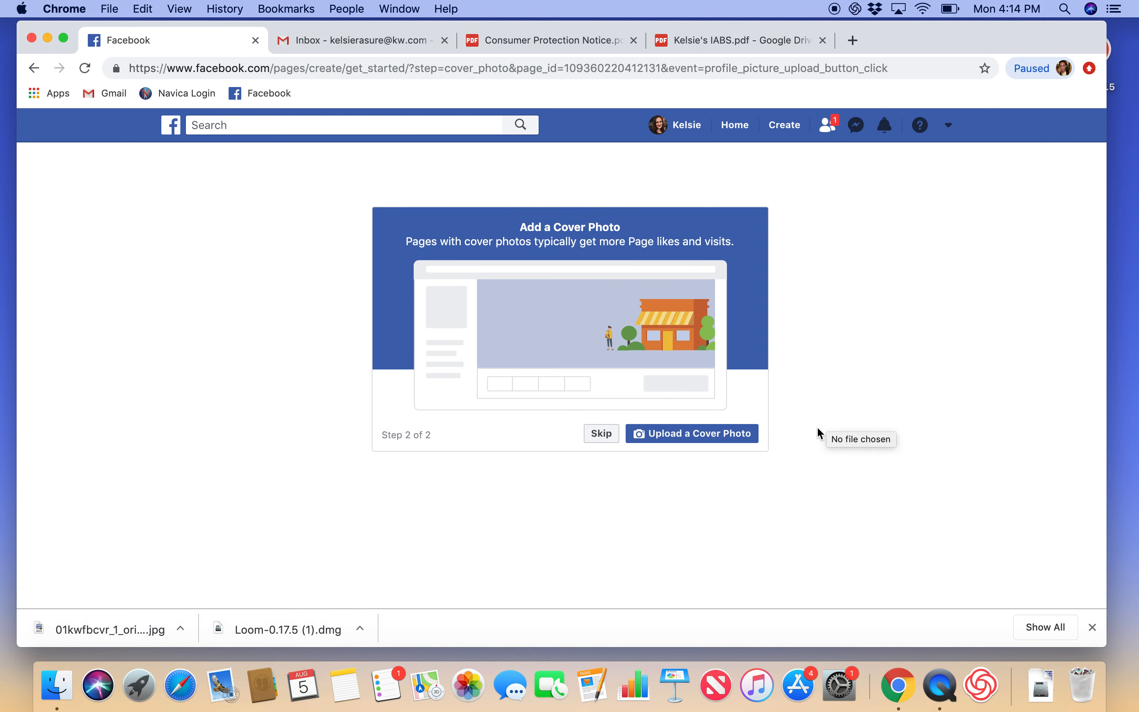
Step: Upload Facebook Cover.jpg from the Desktop as the Page's cover photo
click(716, 443)
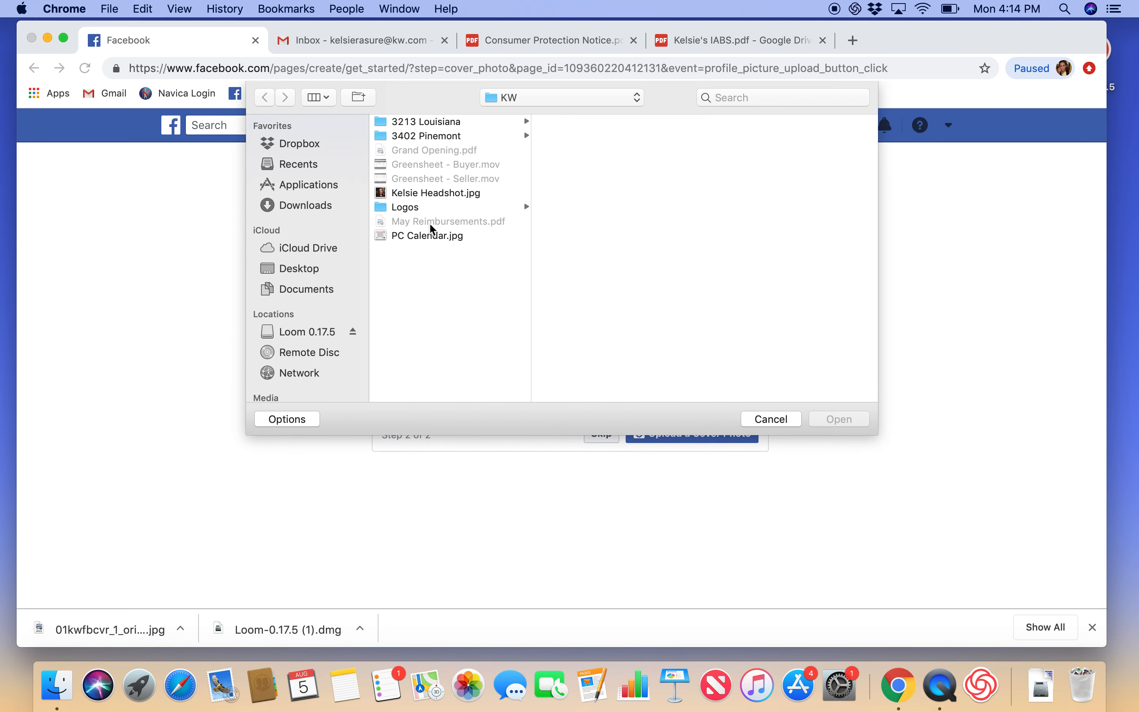
click(302, 269)
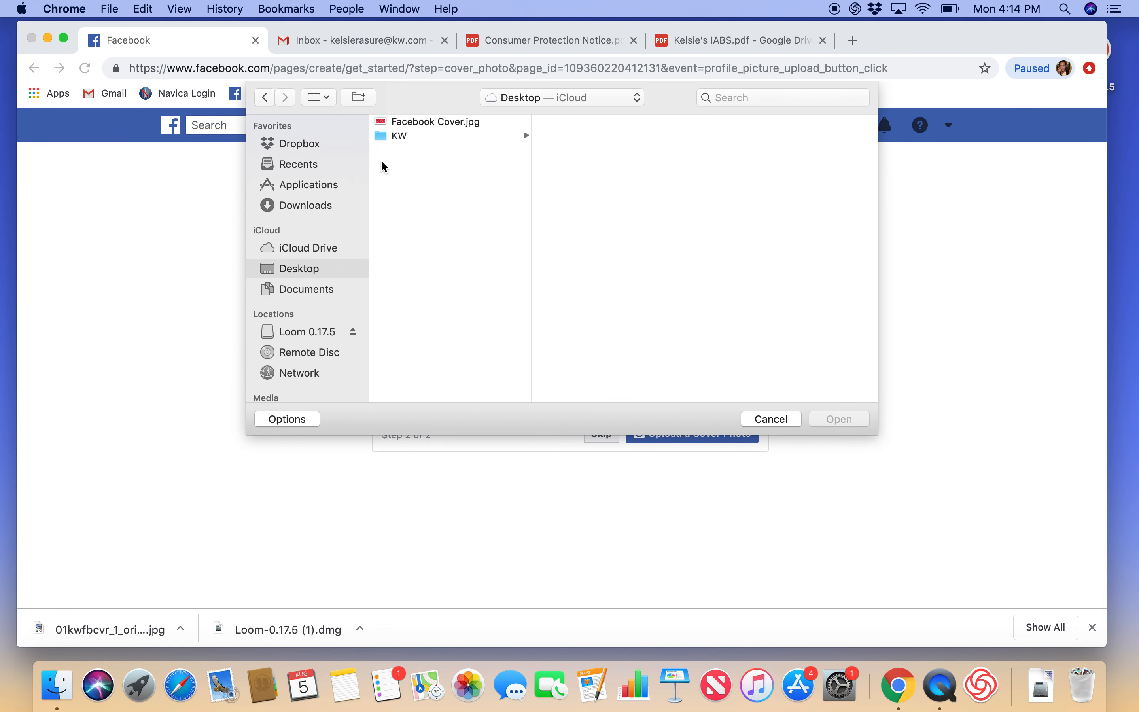
click(404, 123)
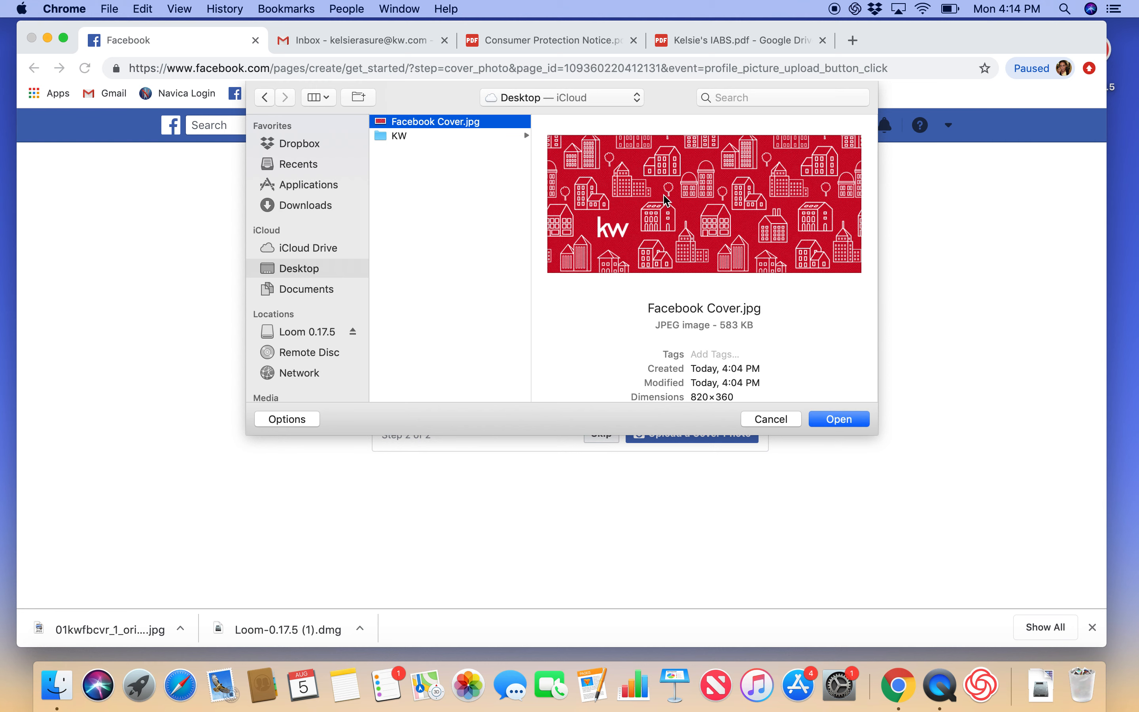
click(827, 422)
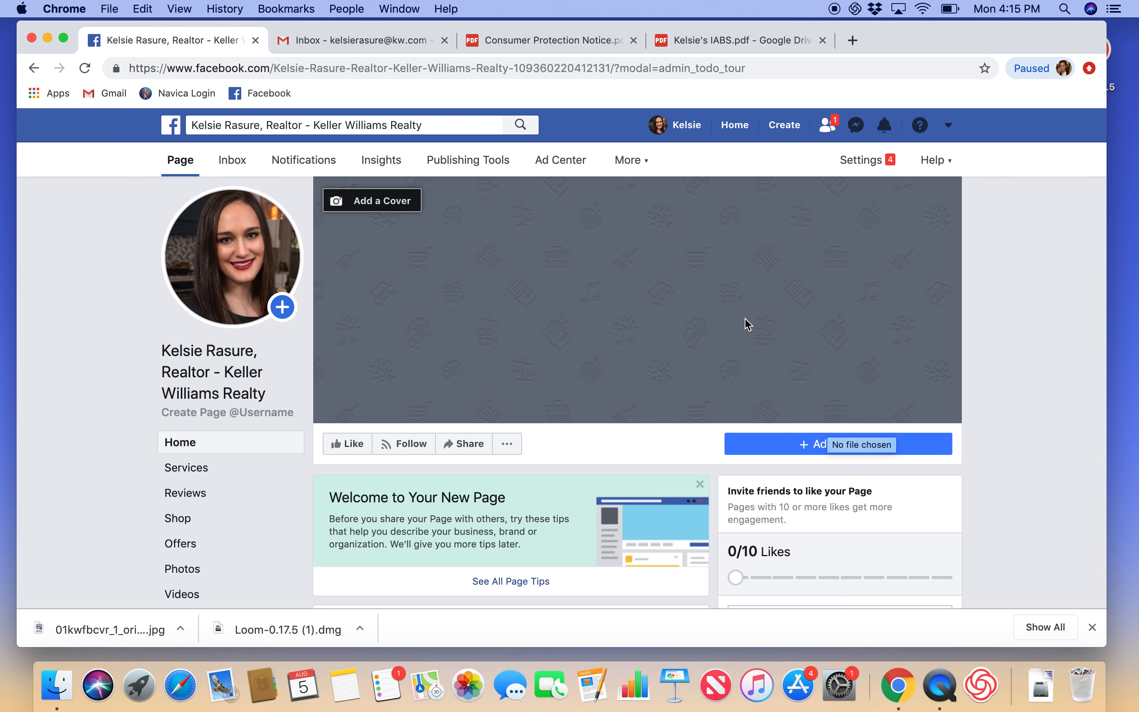
Step: Reload the Page so the new red KW cover photo appears
scroll(968, 418, down, 3)
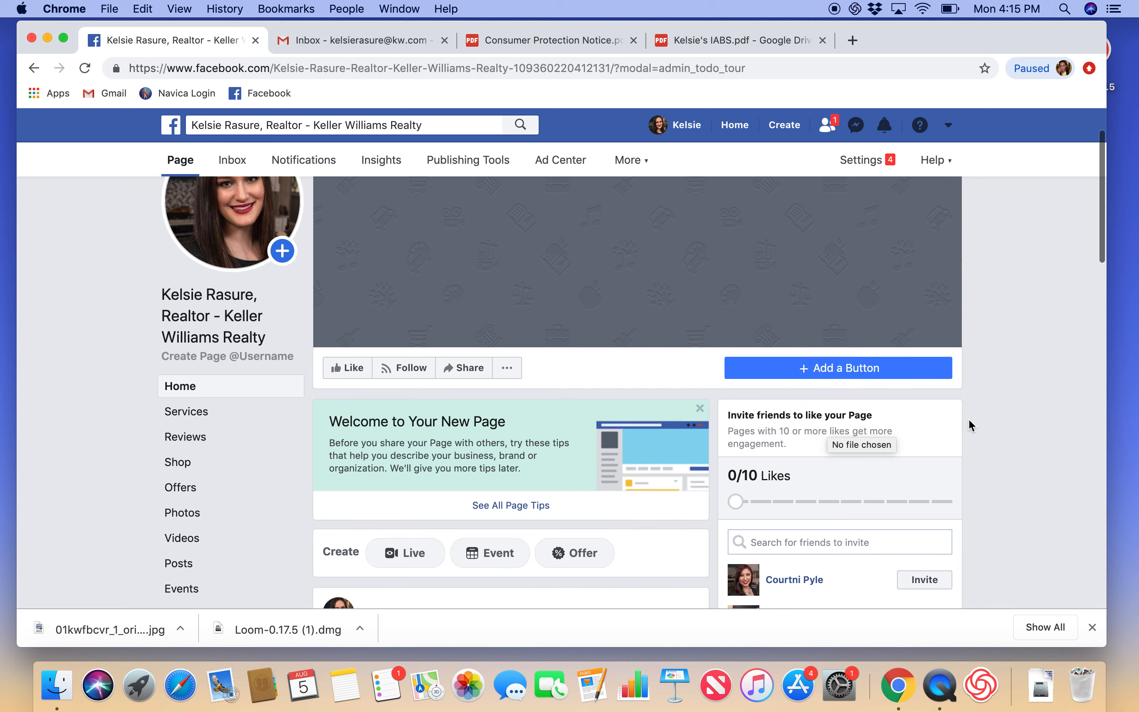
scroll(968, 418, up, 3)
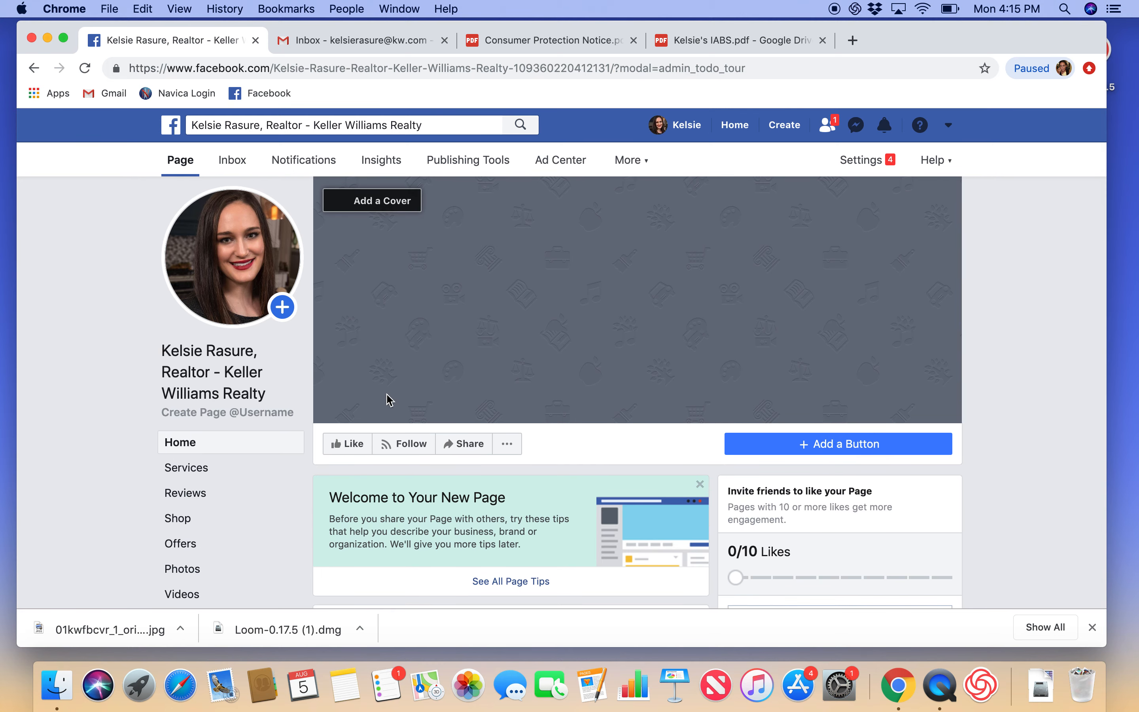
scroll(390, 399, down, 3)
scroll(389, 400, down, 5)
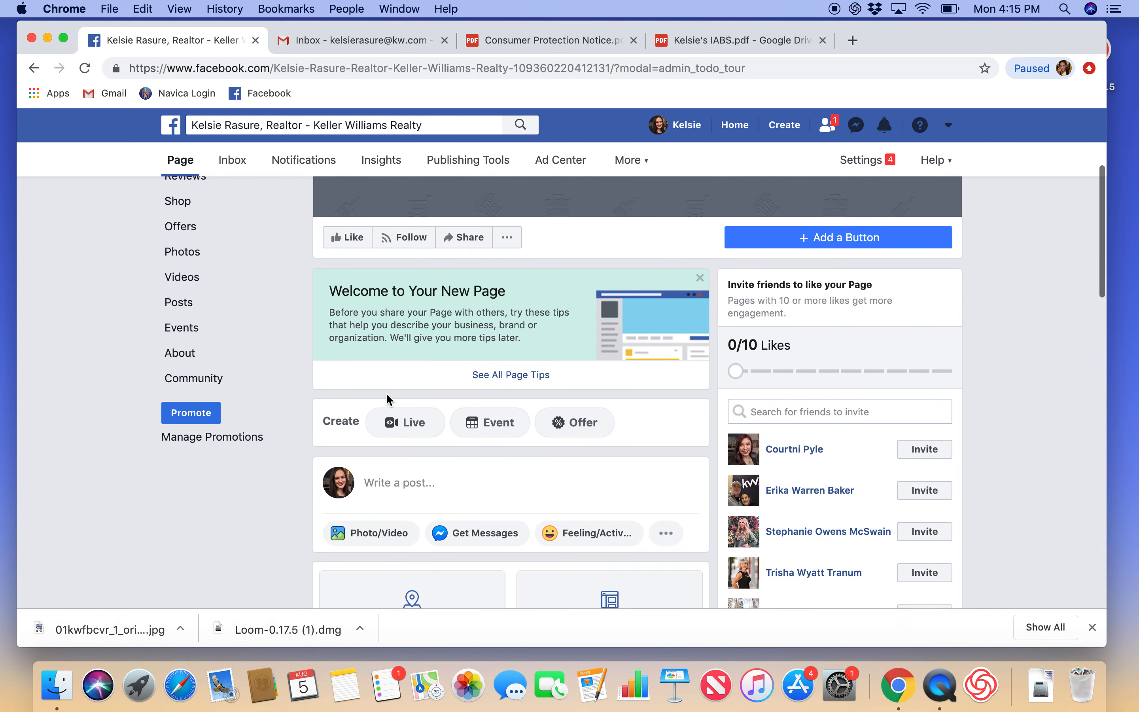
scroll(388, 400, up, 10)
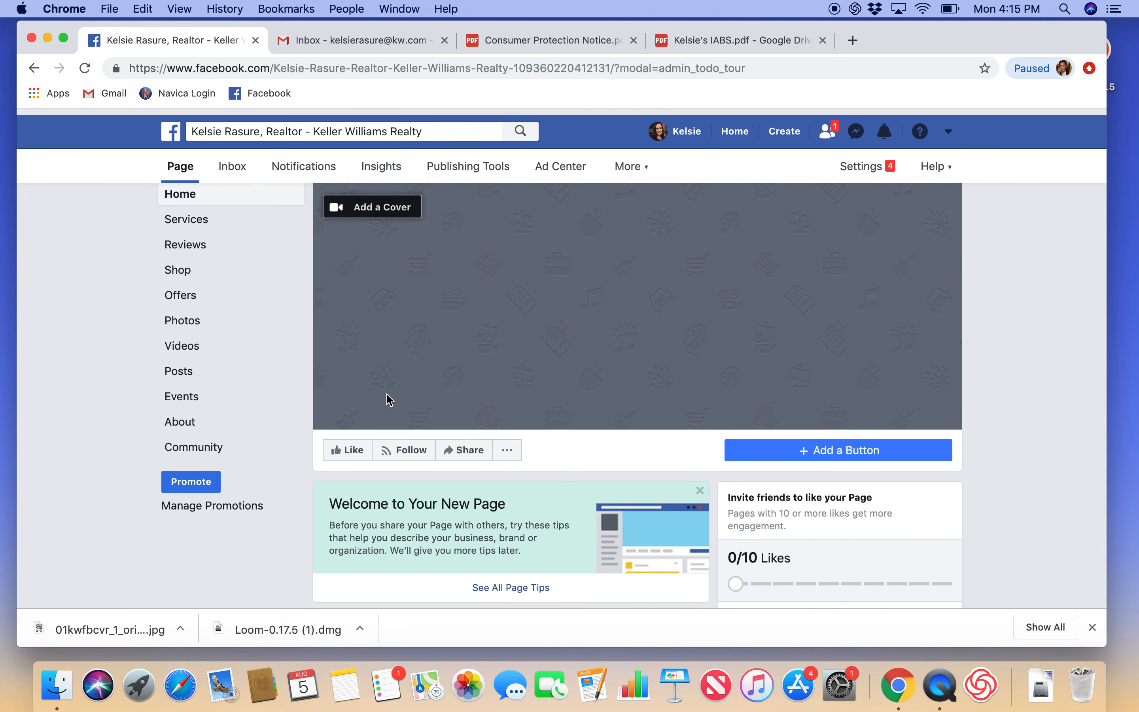
click(87, 69)
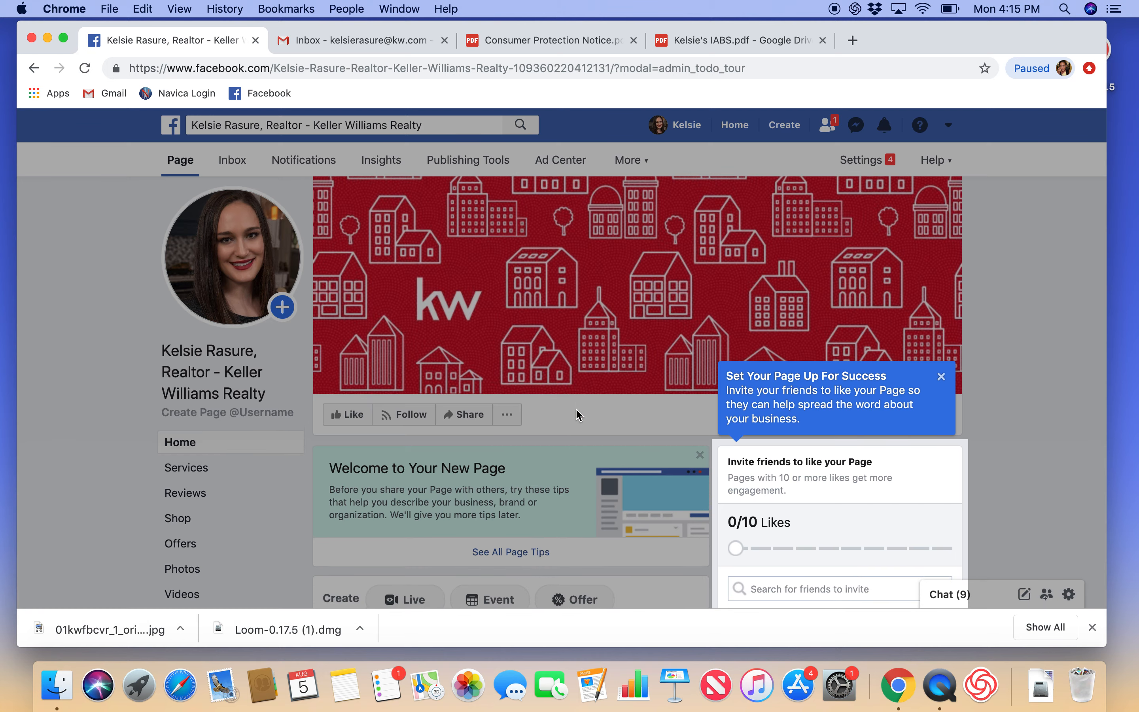
Step: Dismiss the 'Set Your Page Up For Success' invite-friends tip and return to the top
scroll(579, 414, down, 3)
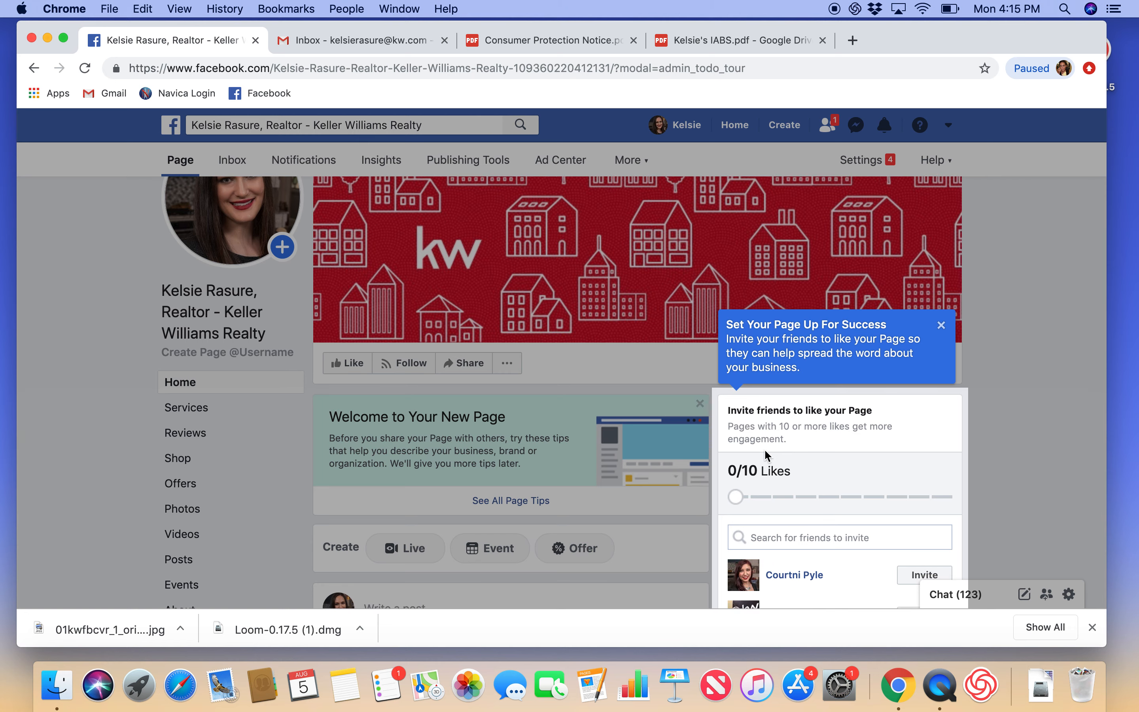
scroll(764, 450, down, 1)
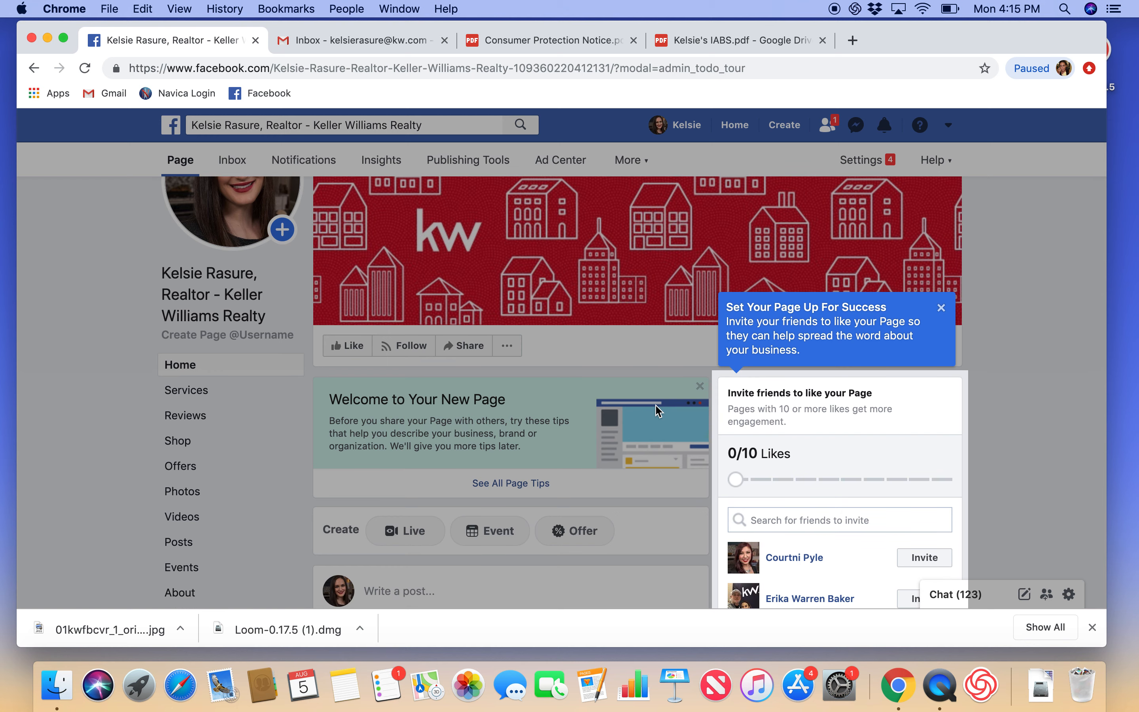
scroll(662, 411, down, 1)
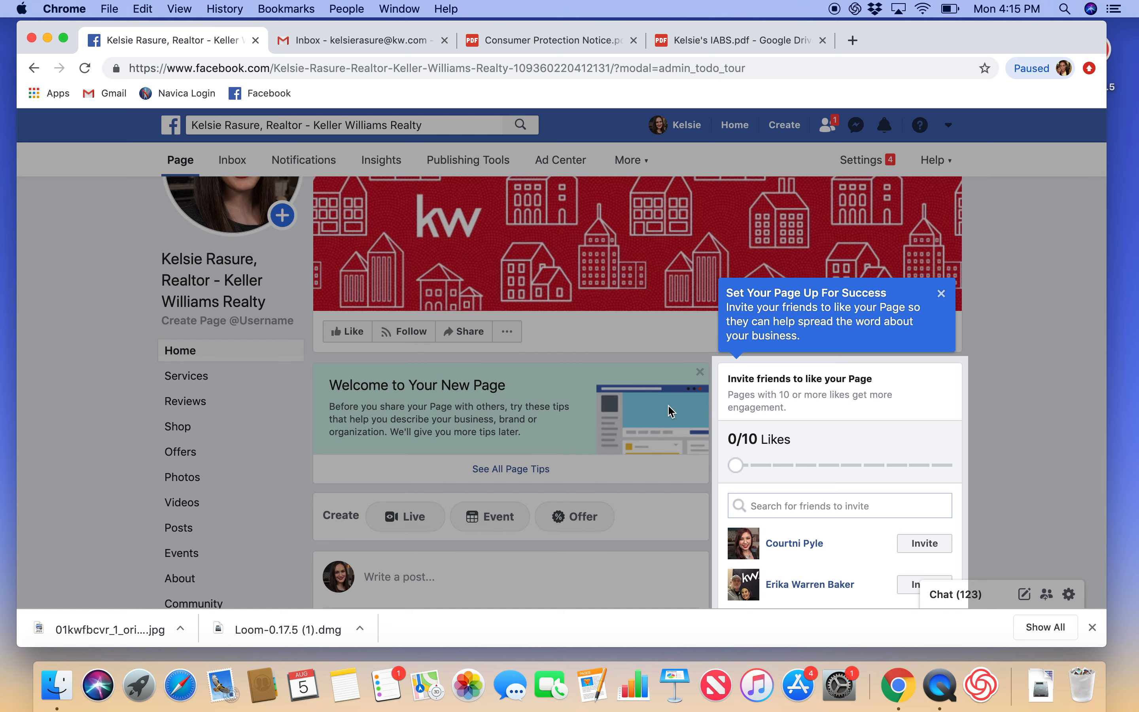
scroll(797, 455, down, 1)
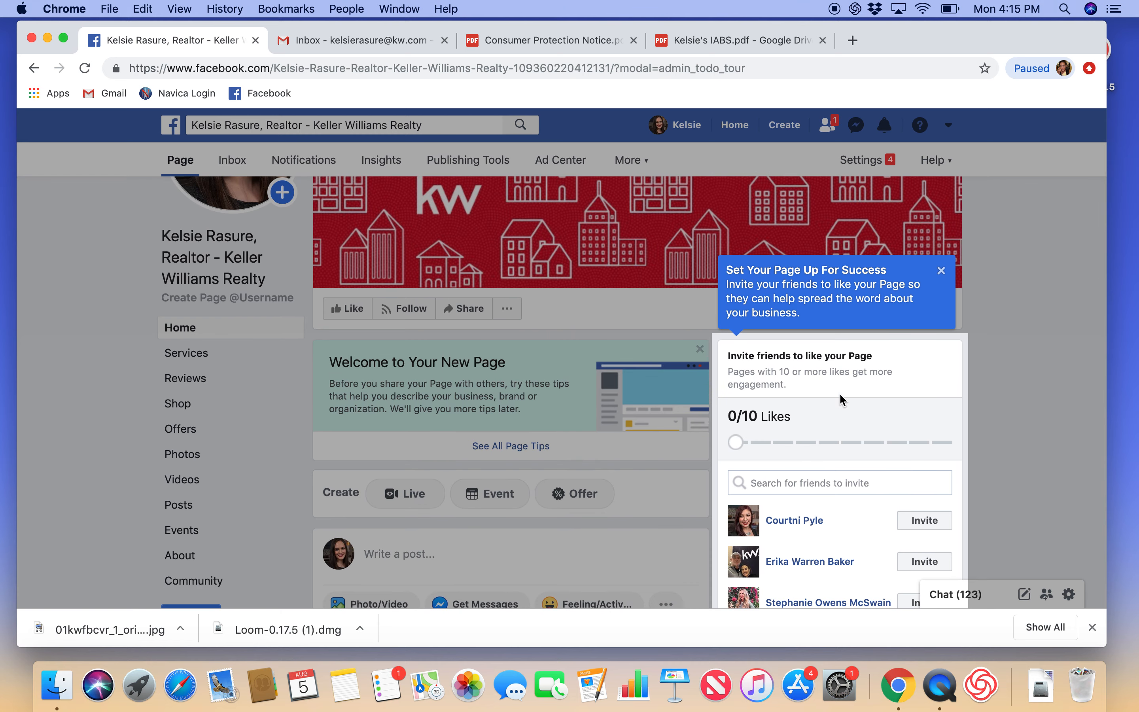
click(942, 271)
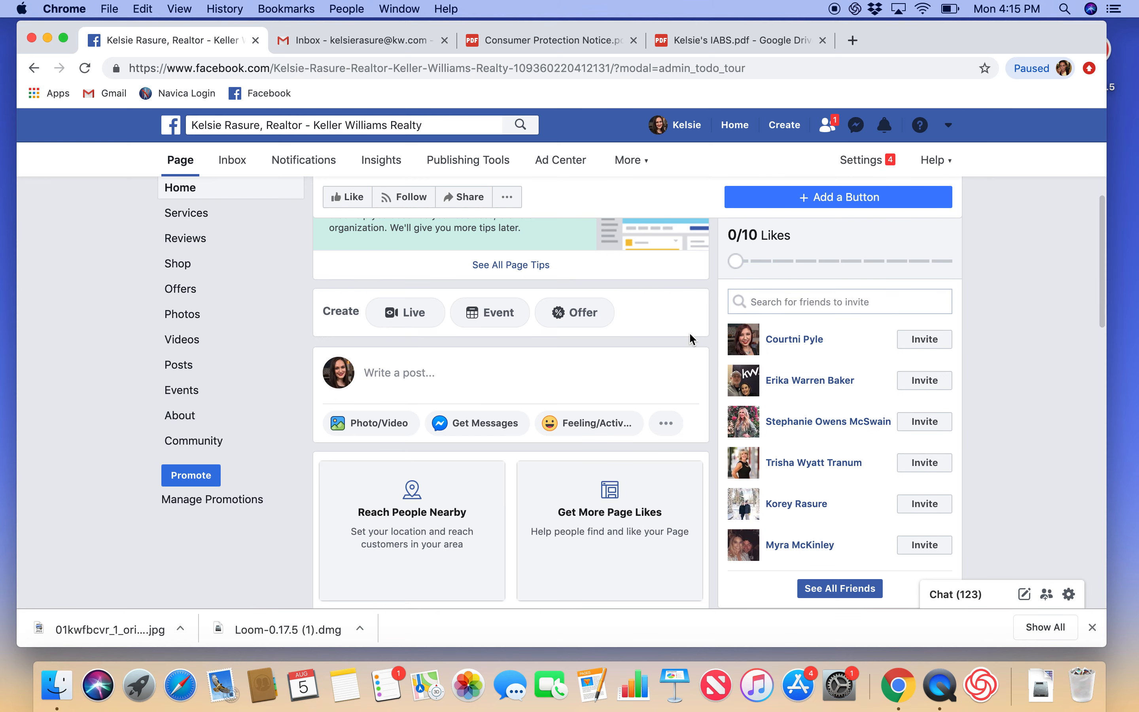
scroll(689, 332, up, 5)
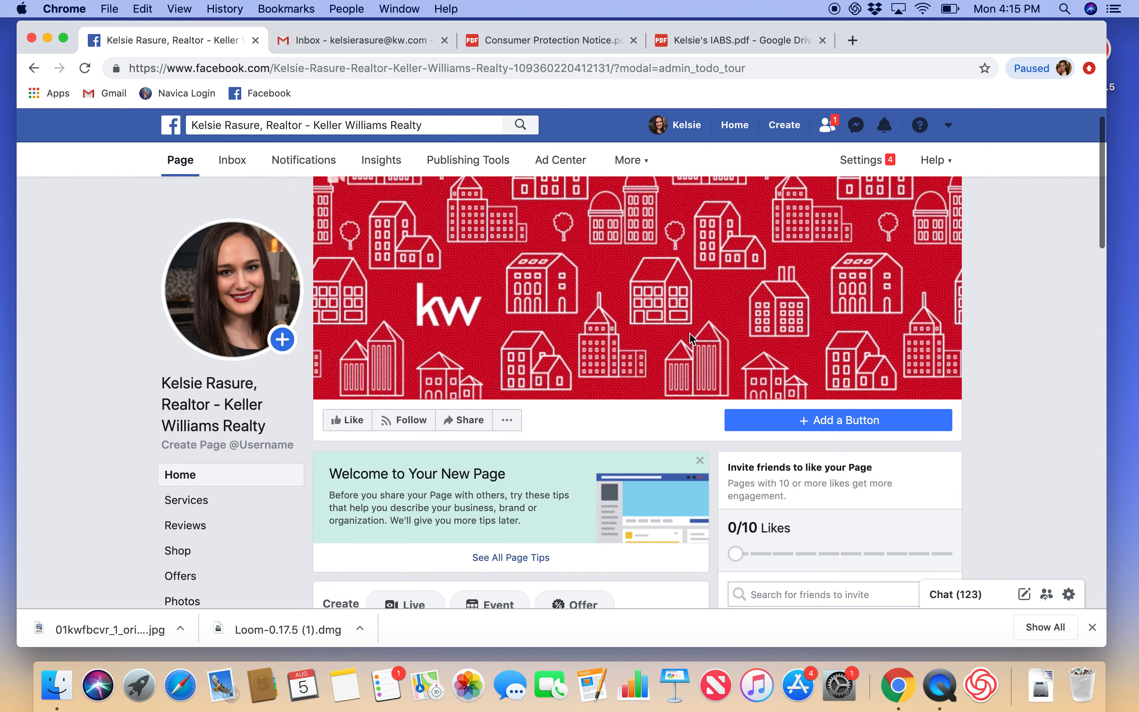
scroll(689, 339, up, 1)
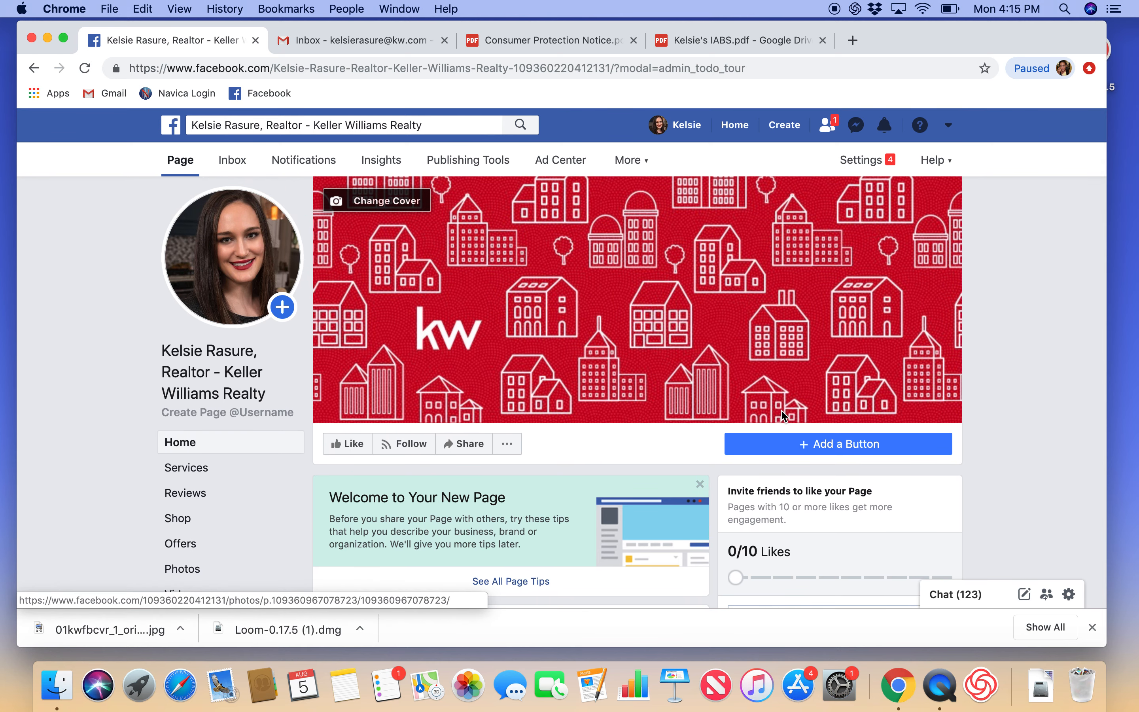
click(836, 445)
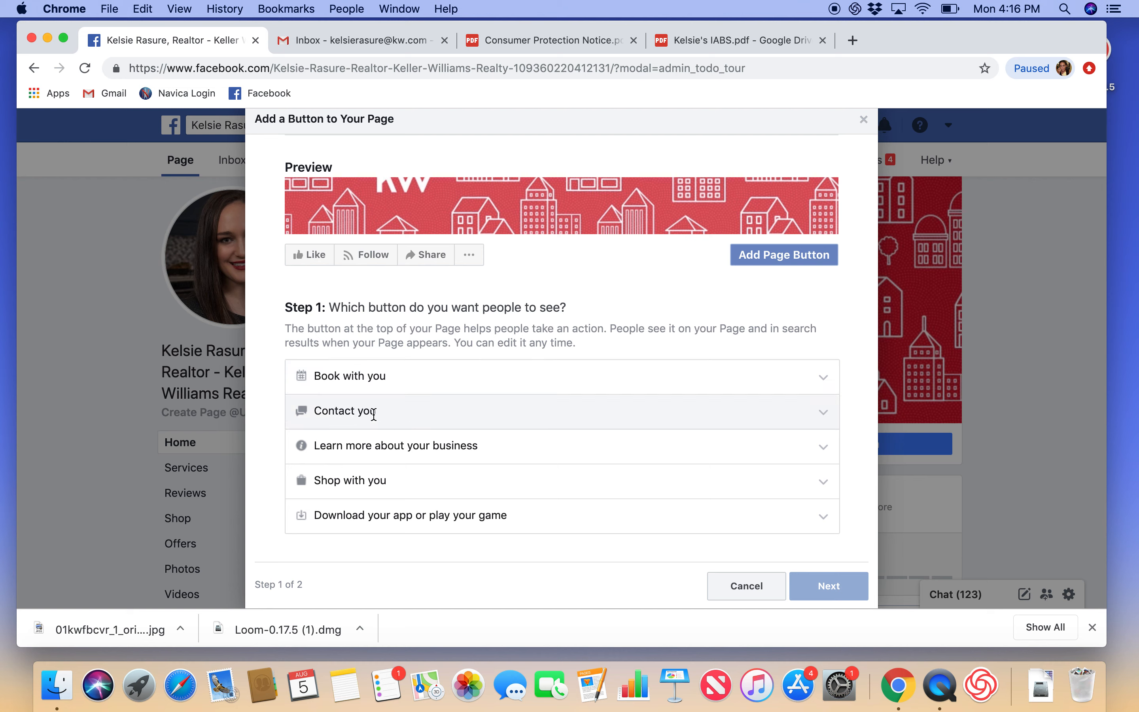
click(362, 411)
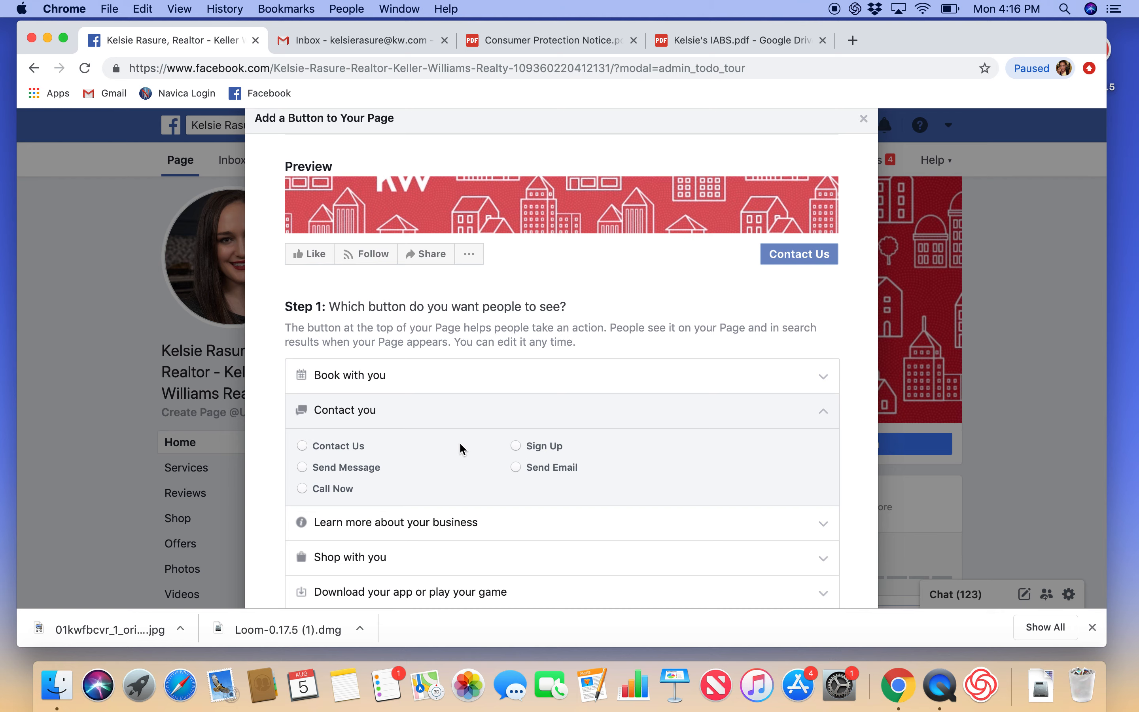
scroll(460, 442, down, 1)
click(352, 424)
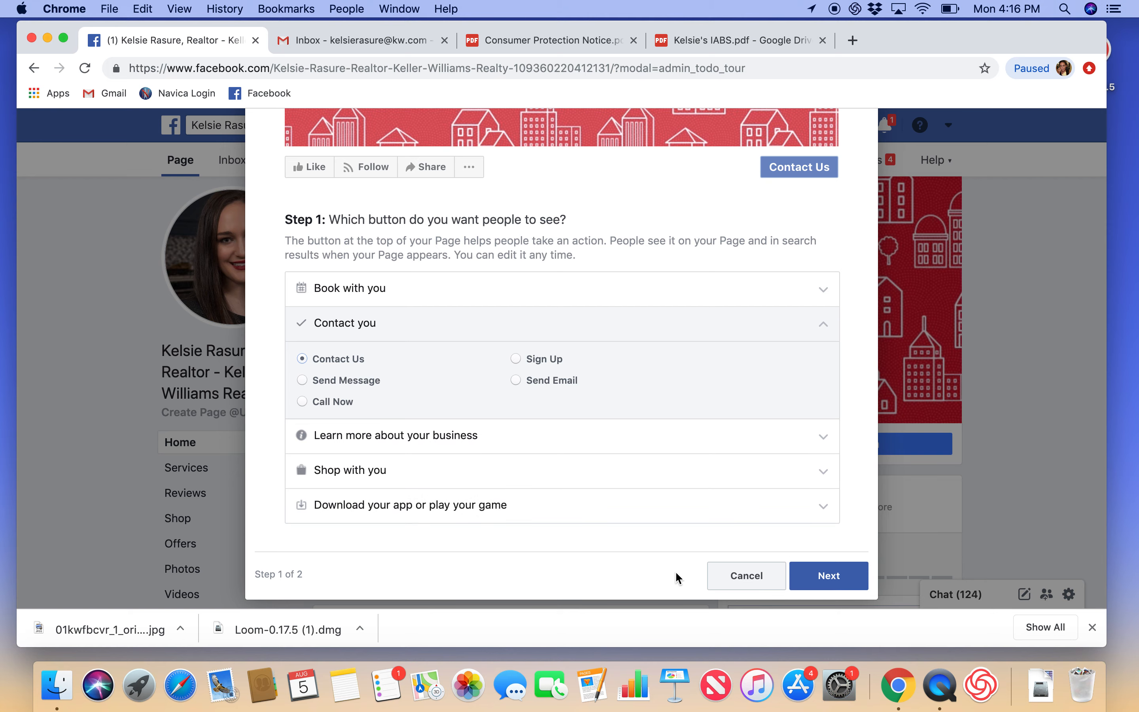
click(737, 577)
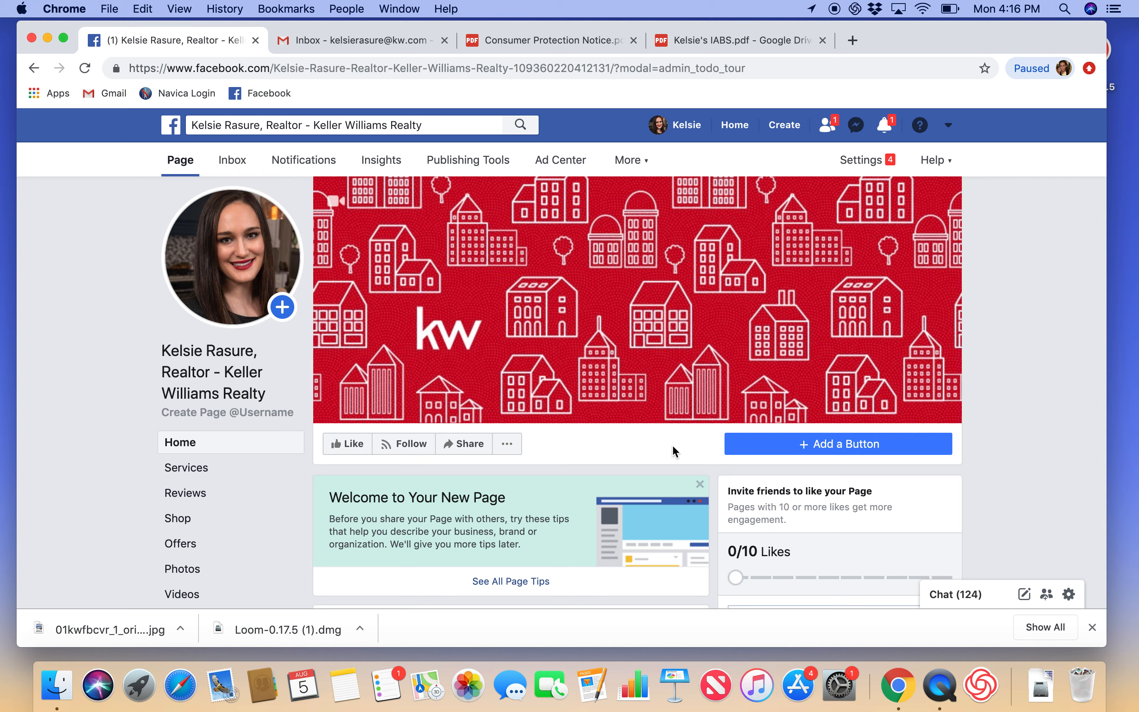
scroll(673, 446, down, 2)
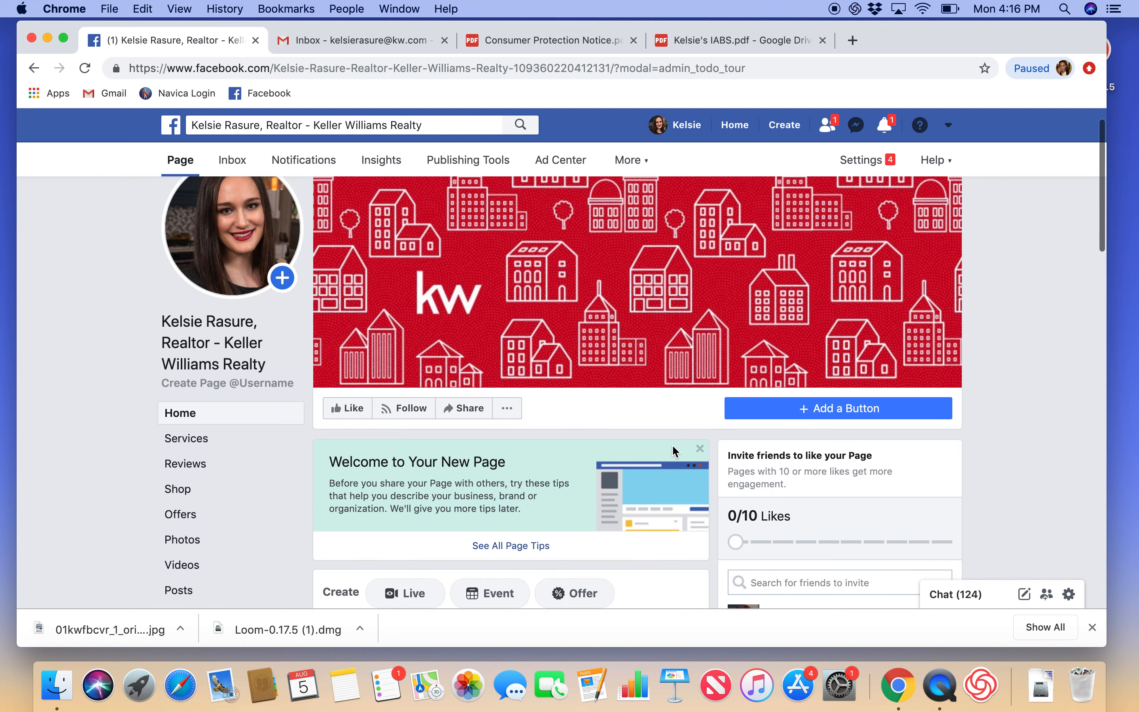
scroll(265, 484, down, 6)
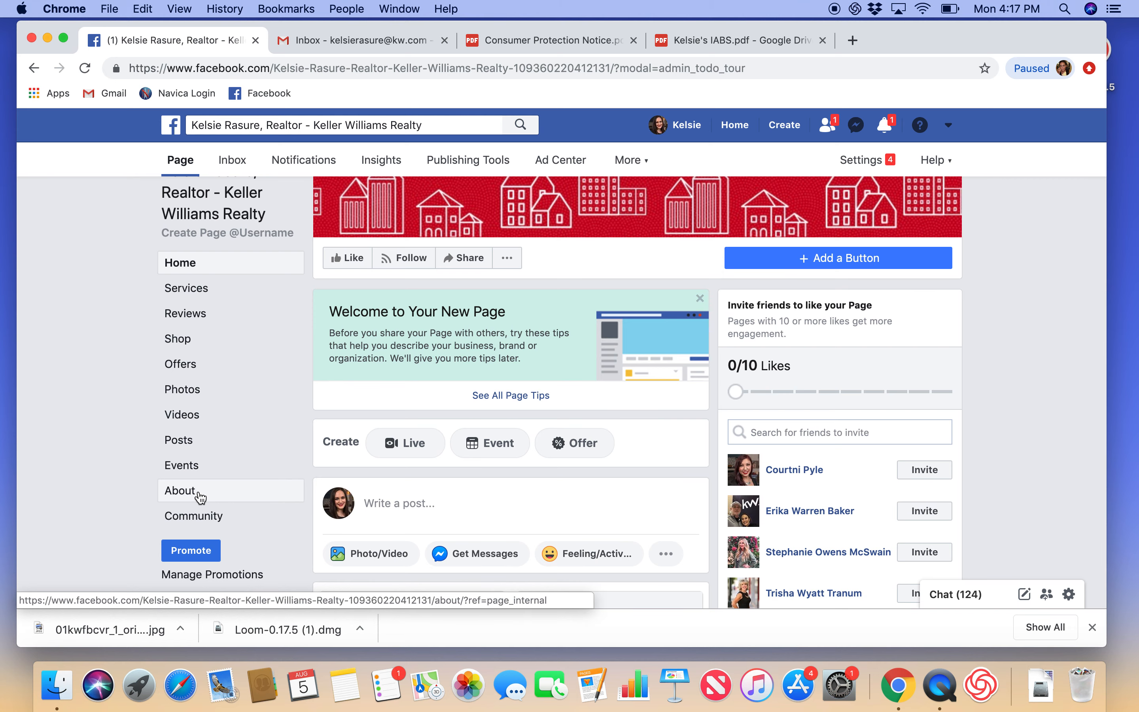
click(200, 497)
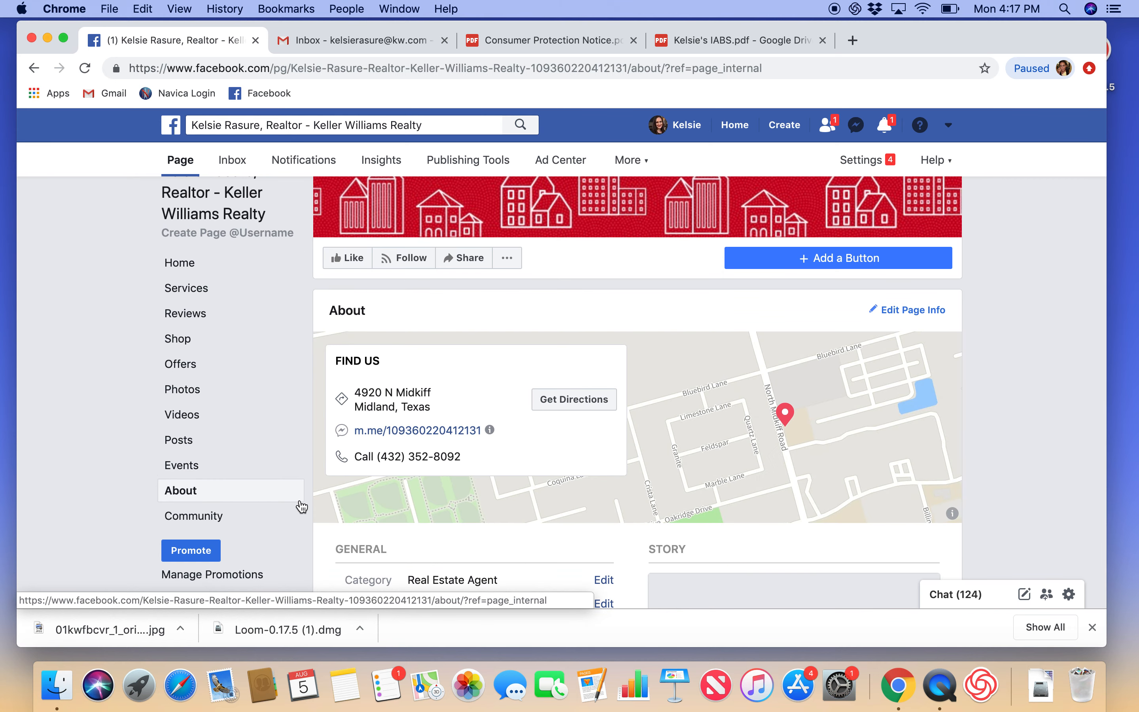
scroll(395, 513, down, 2)
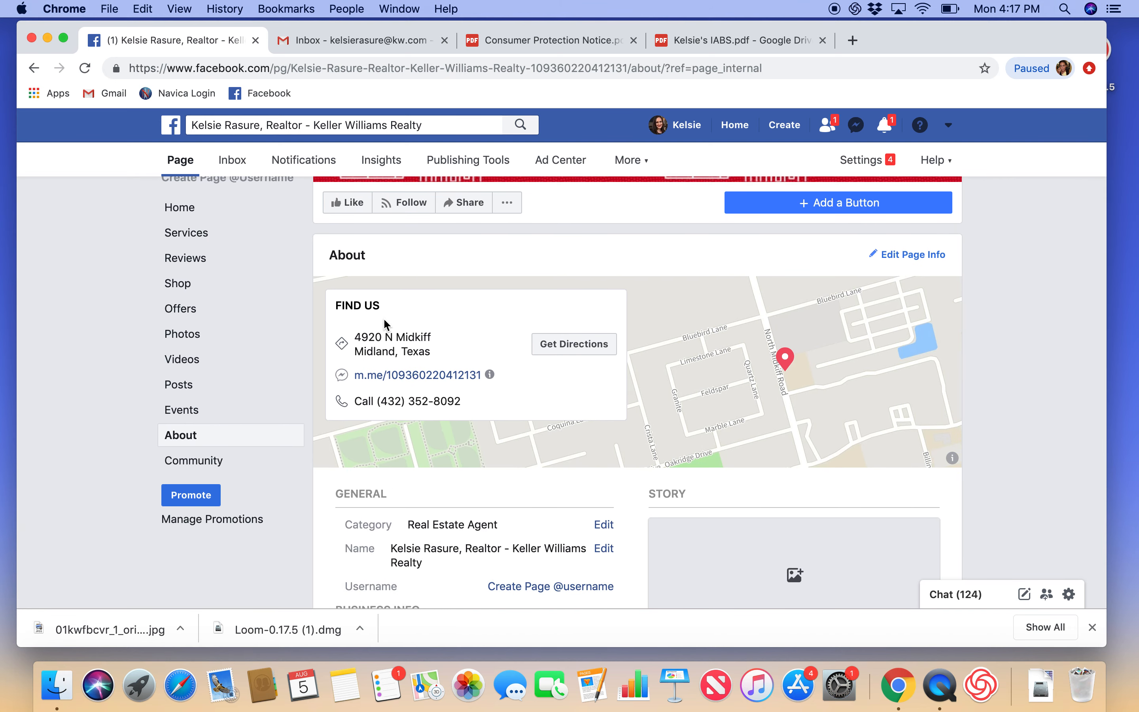
scroll(384, 319, down, 1)
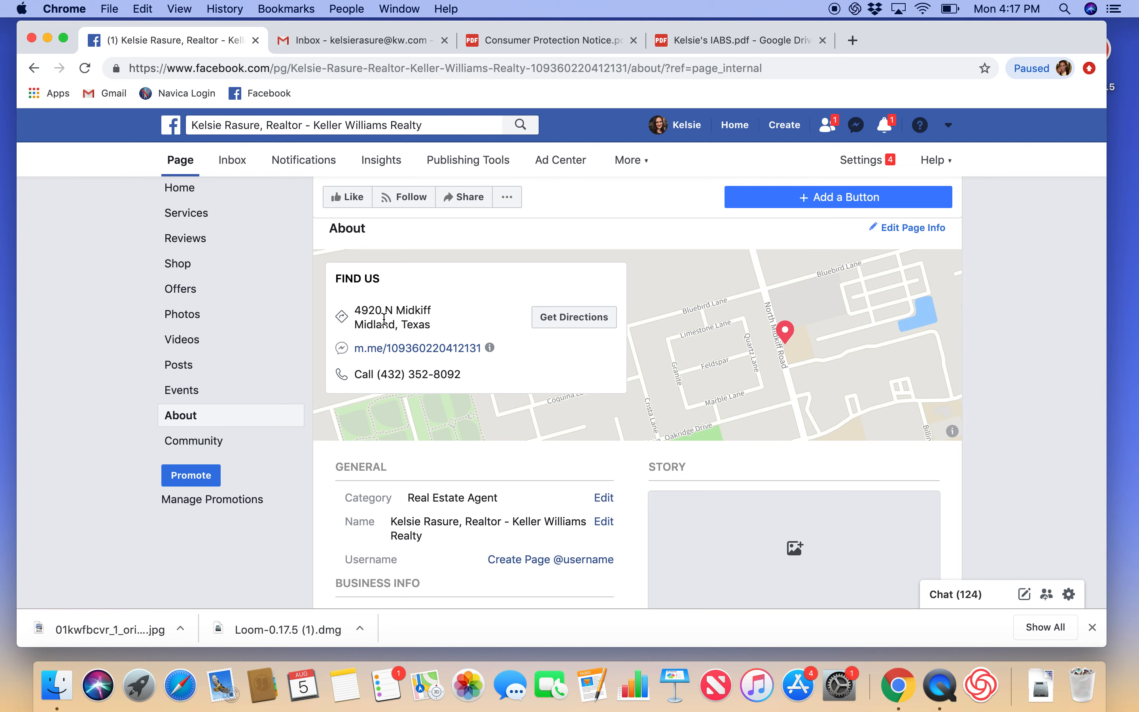
scroll(384, 320, down, 3)
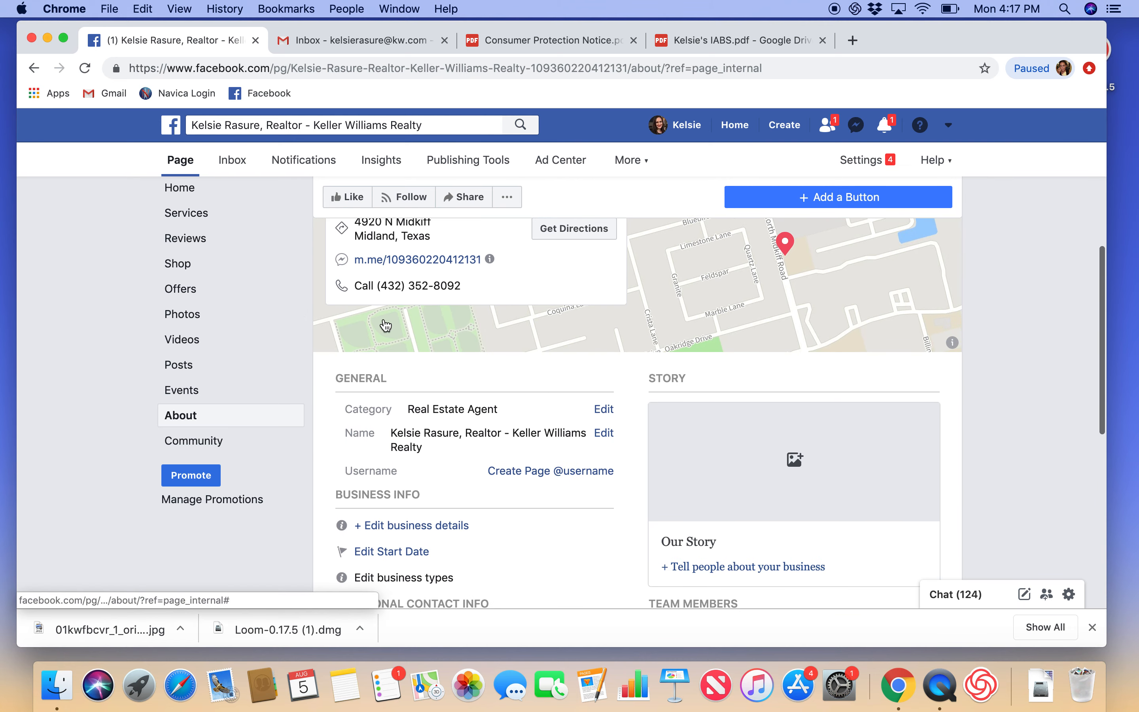
click(581, 473)
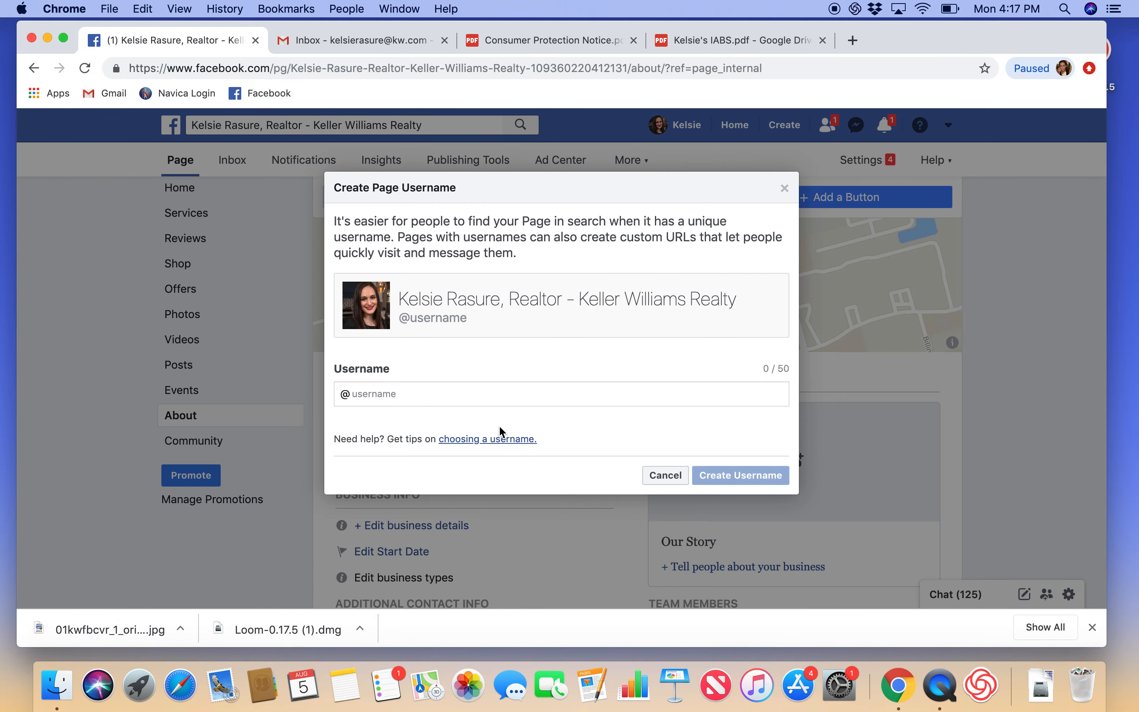
click(479, 398)
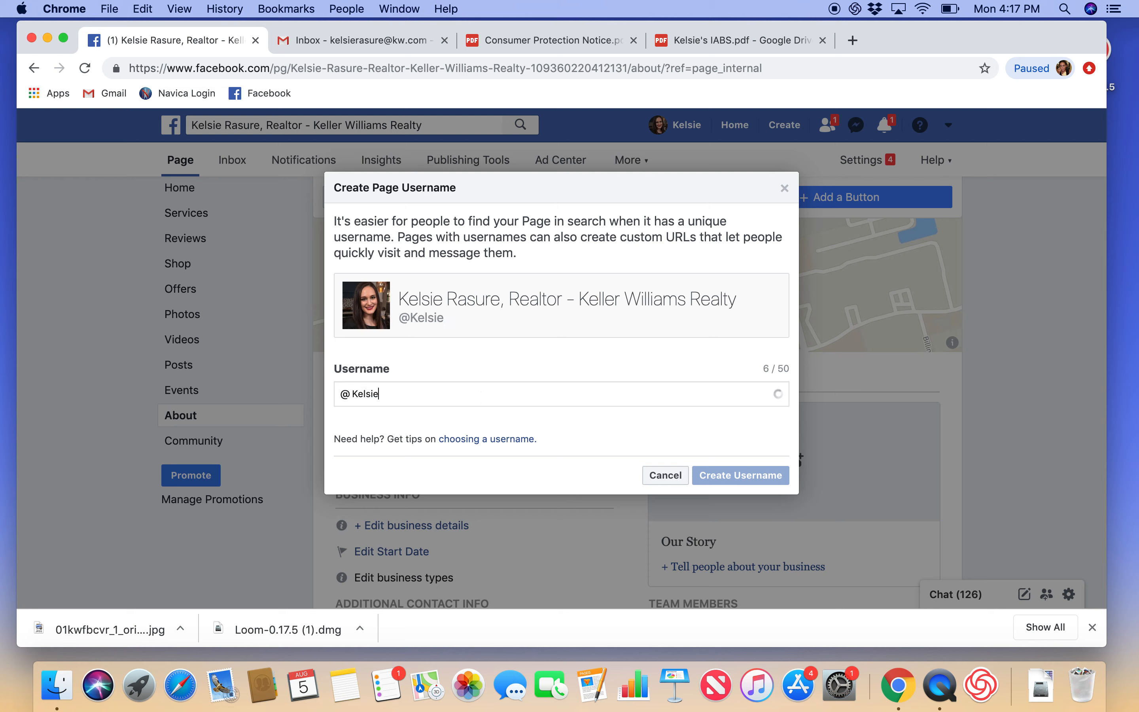
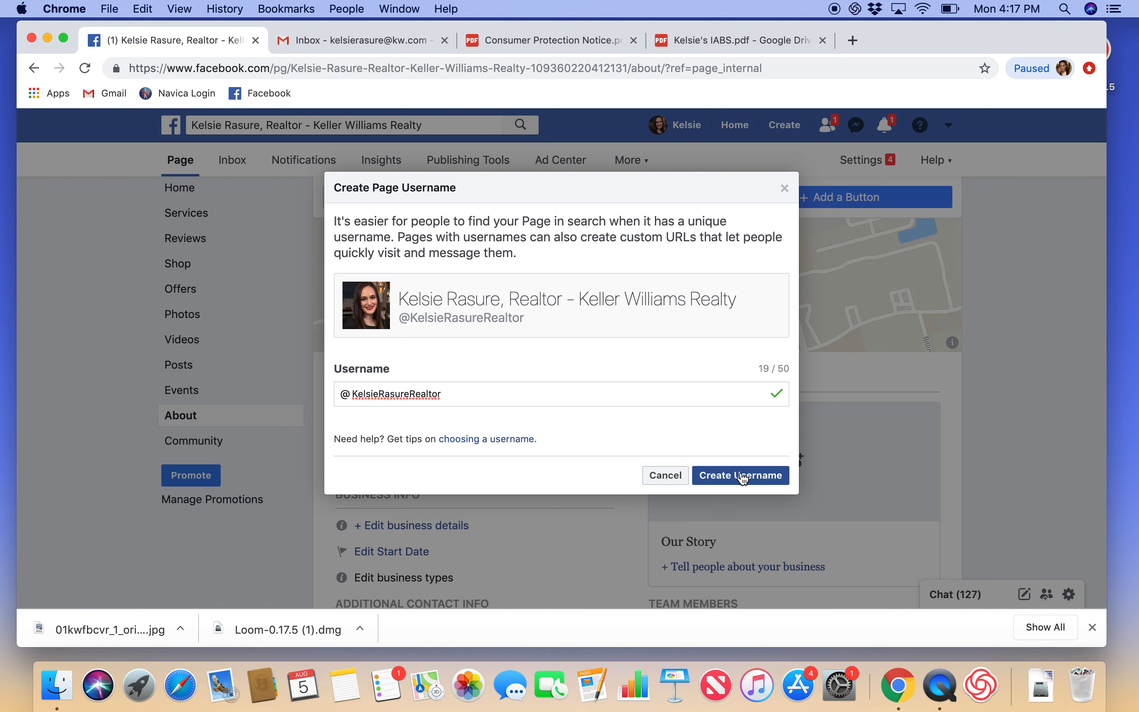
click(743, 476)
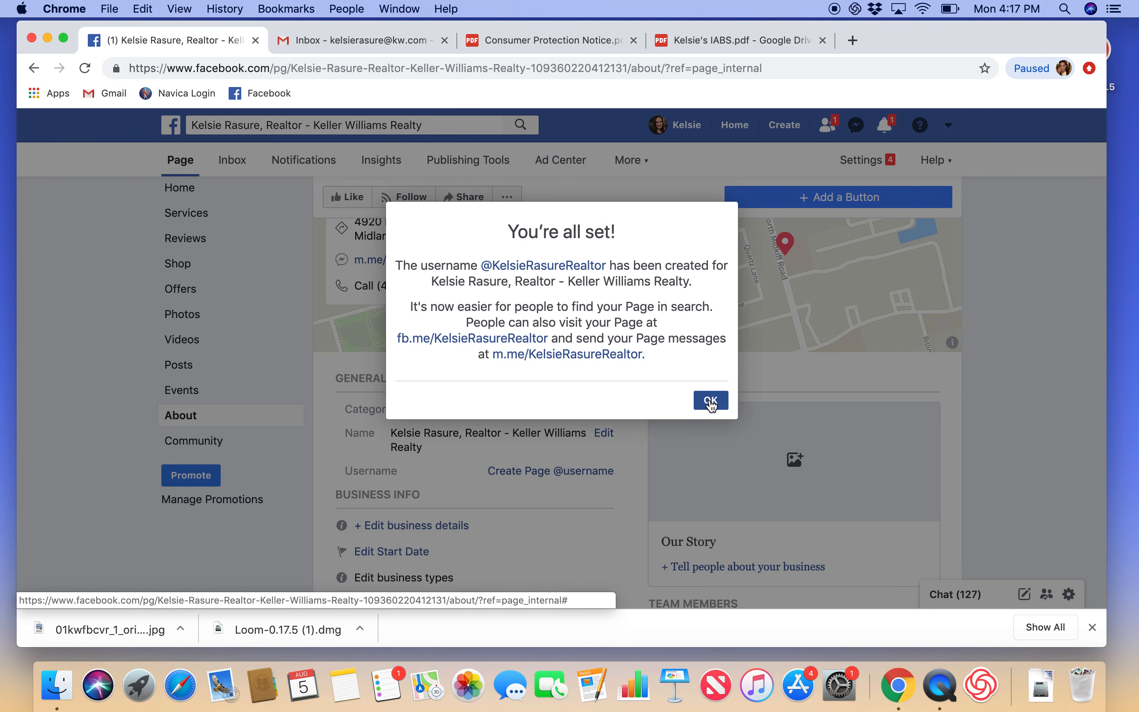
click(711, 402)
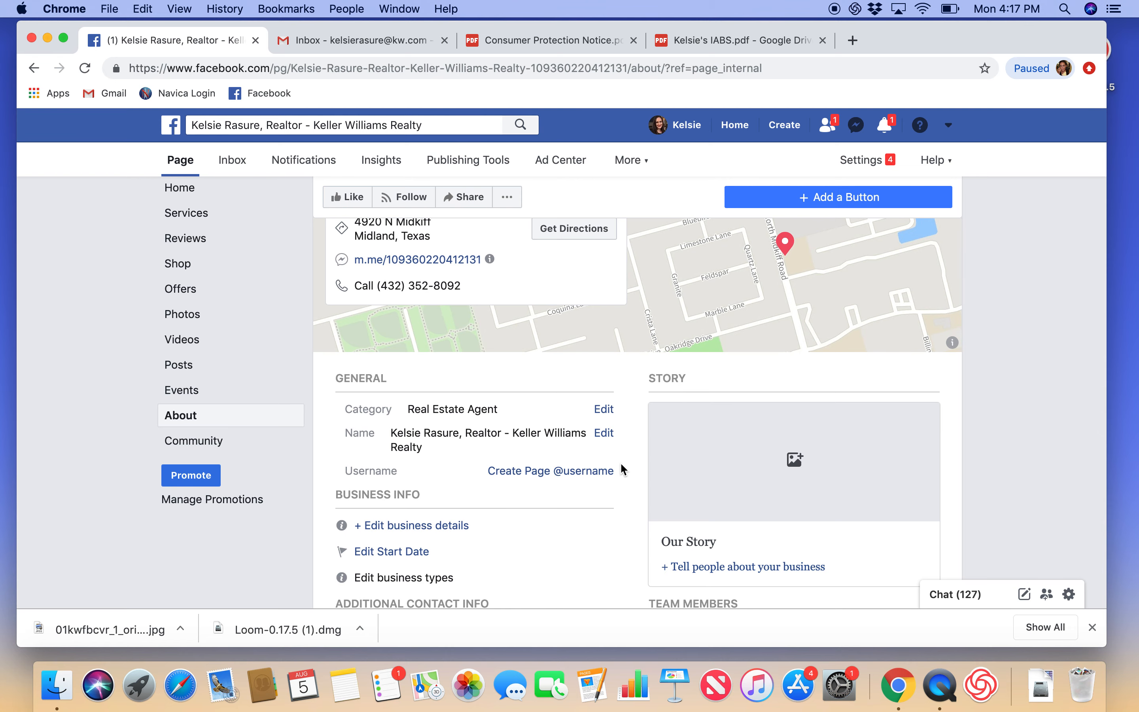
Step: Scroll through the About section to bring the empty Our Story box into view
scroll(621, 464, down, 3)
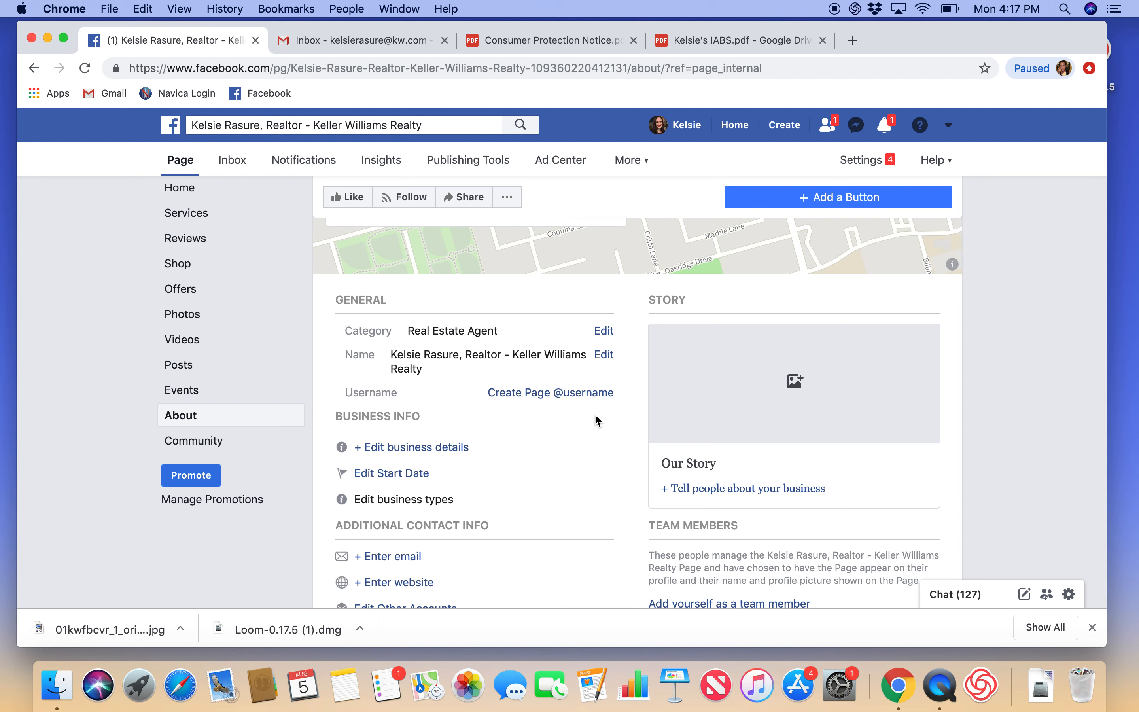
scroll(577, 422, down, 1)
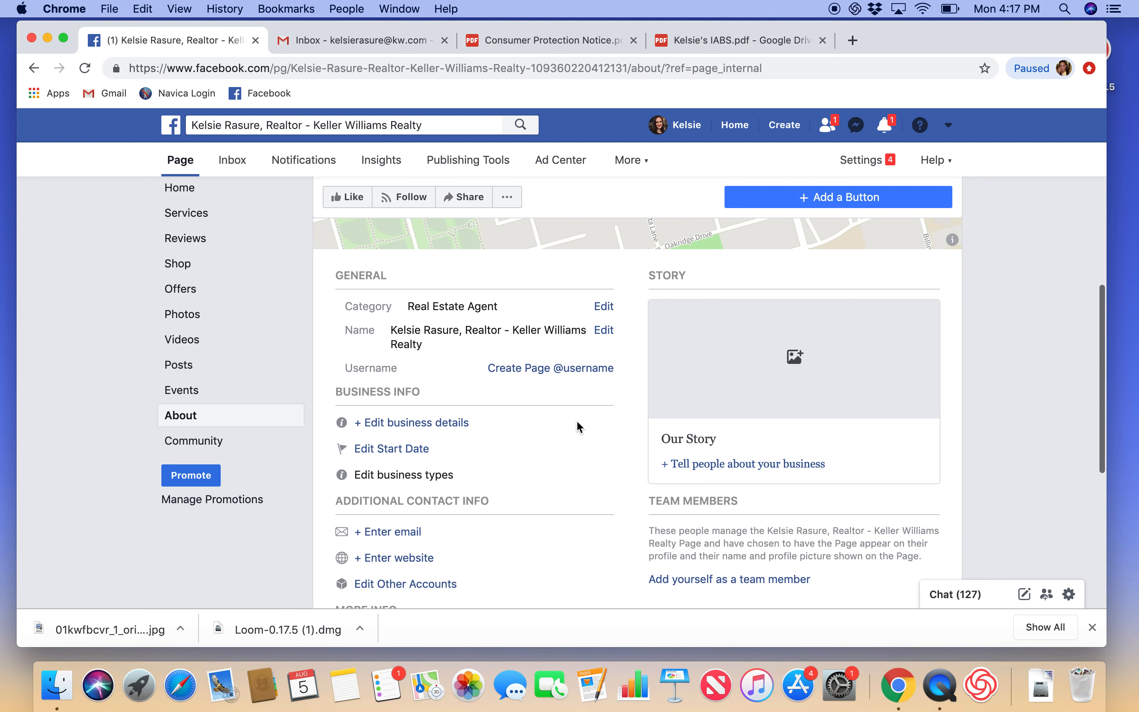
scroll(579, 428, down, 2)
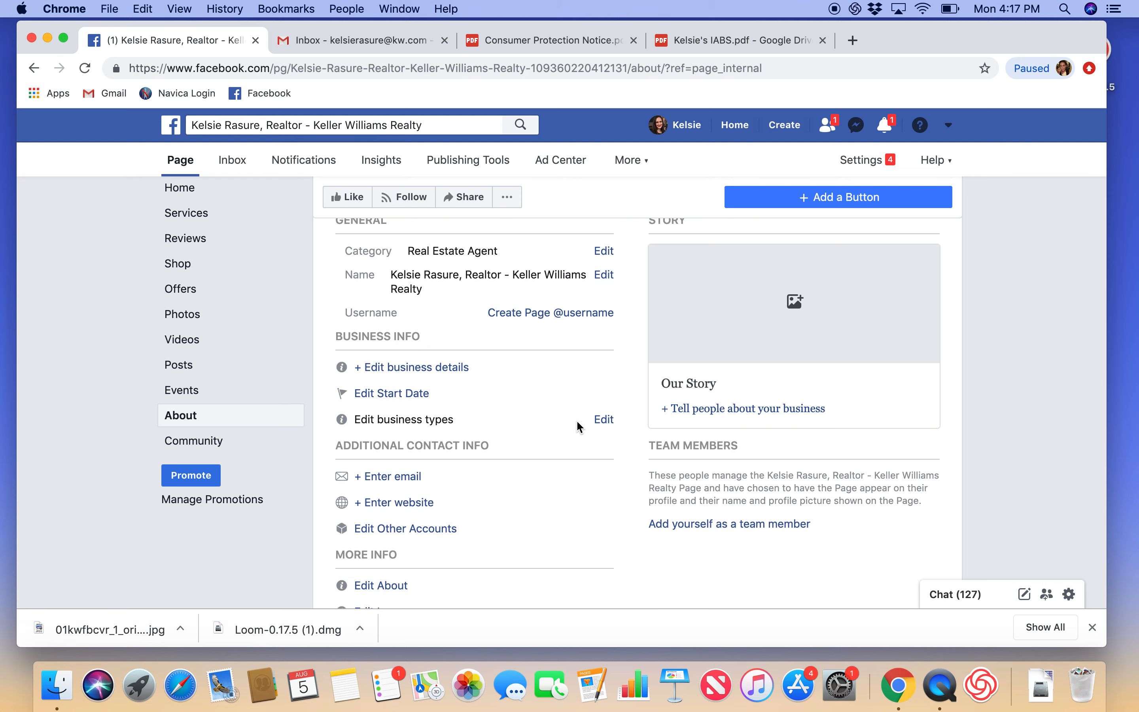
scroll(578, 423, down, 2)
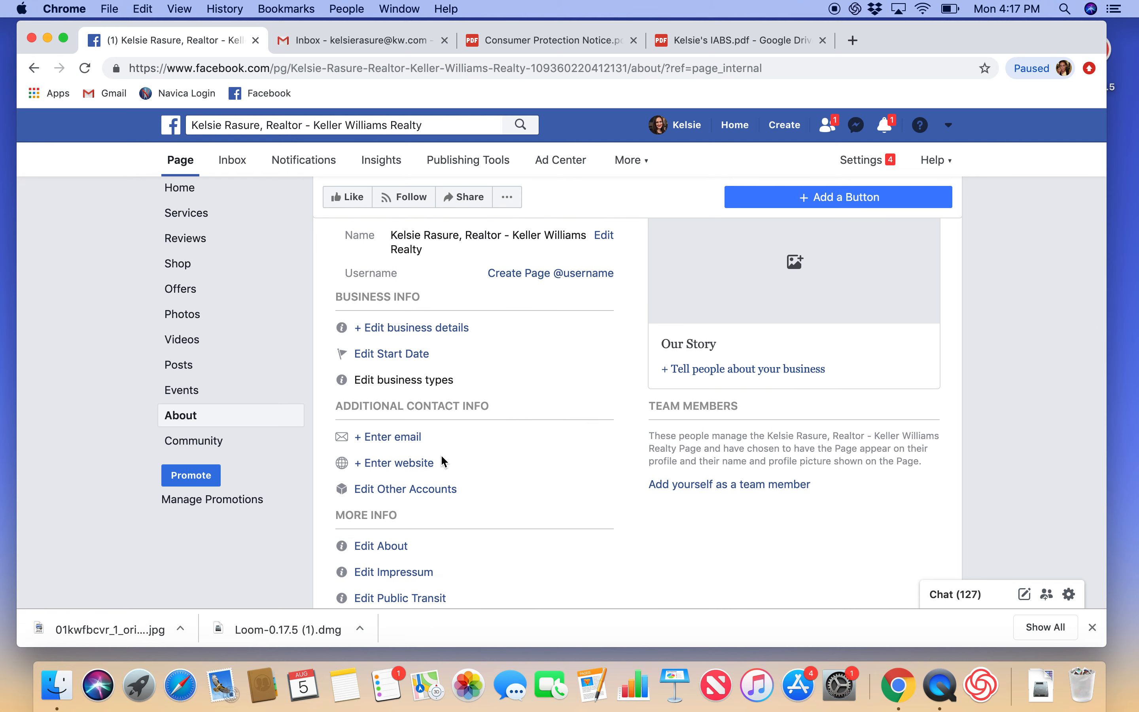
scroll(450, 489, down, 1)
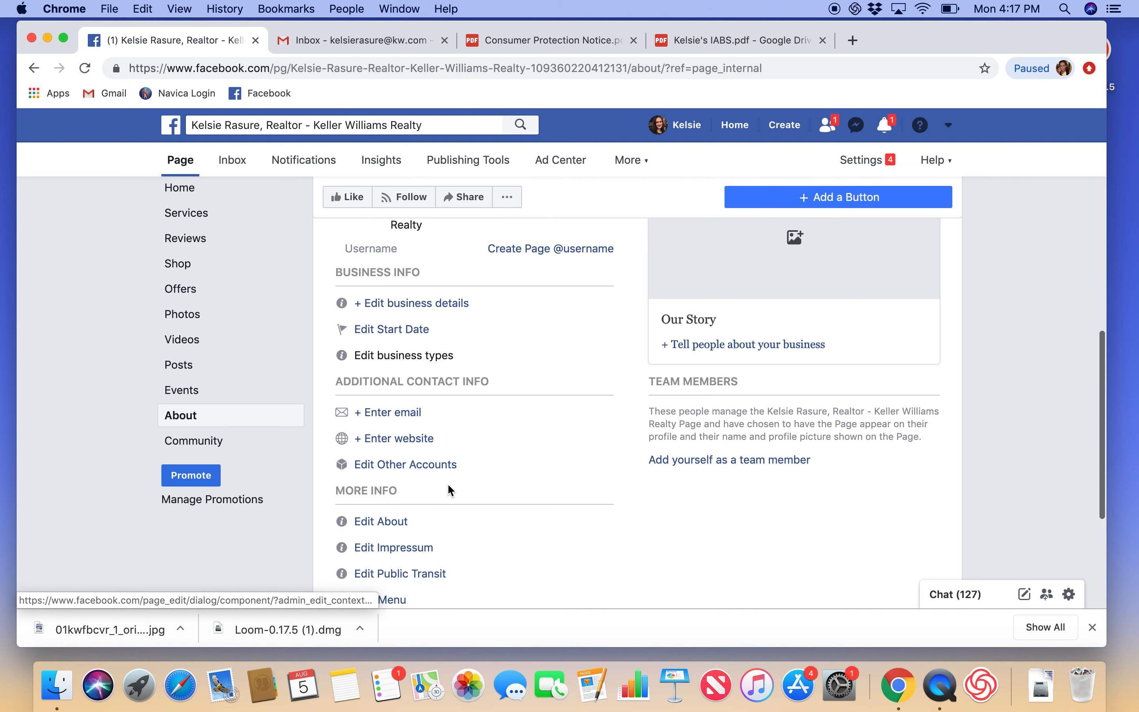
scroll(449, 490, down, 1)
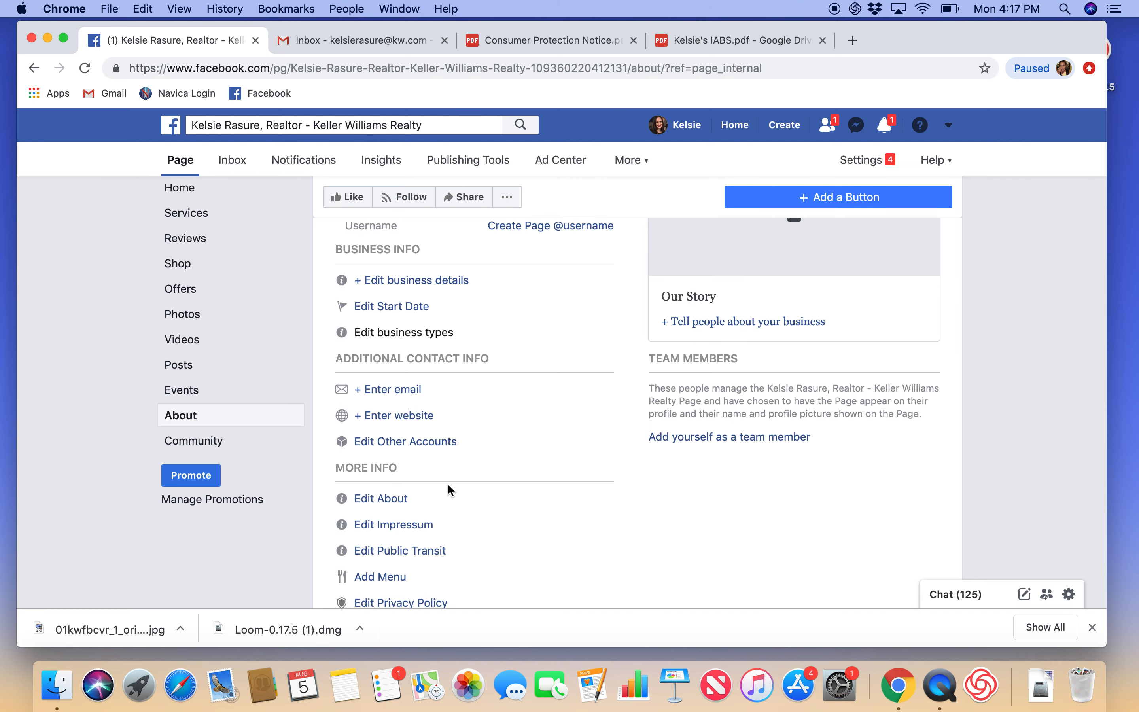
scroll(449, 490, down, 1)
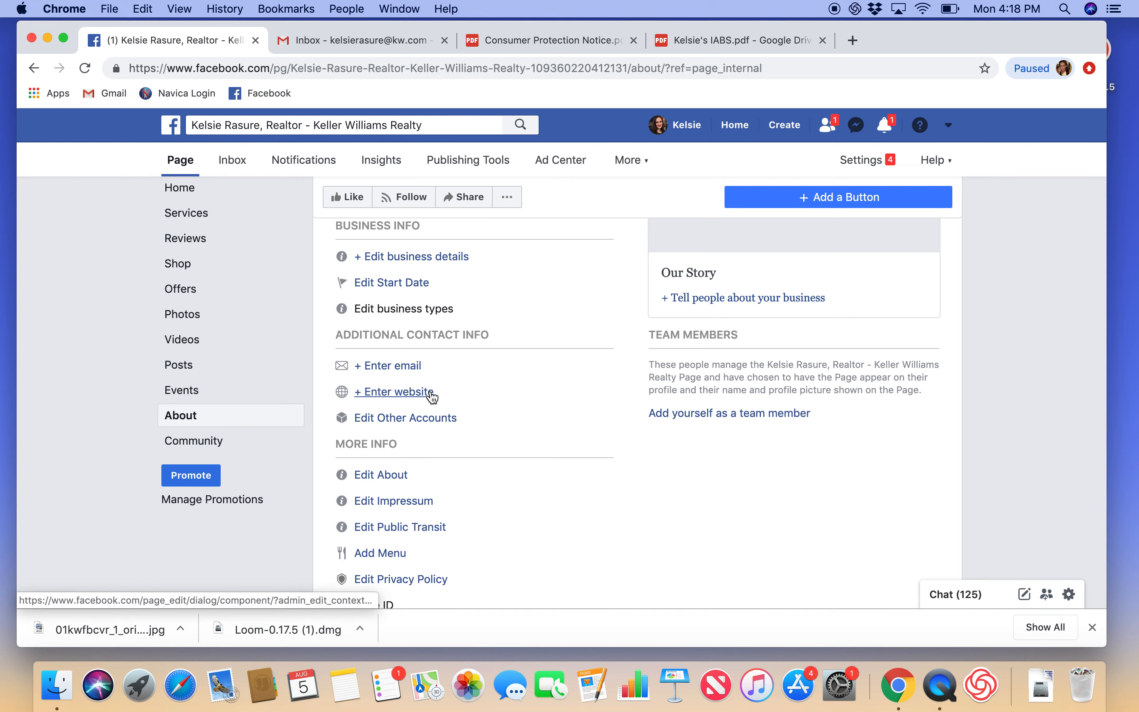
scroll(461, 429, down, 1)
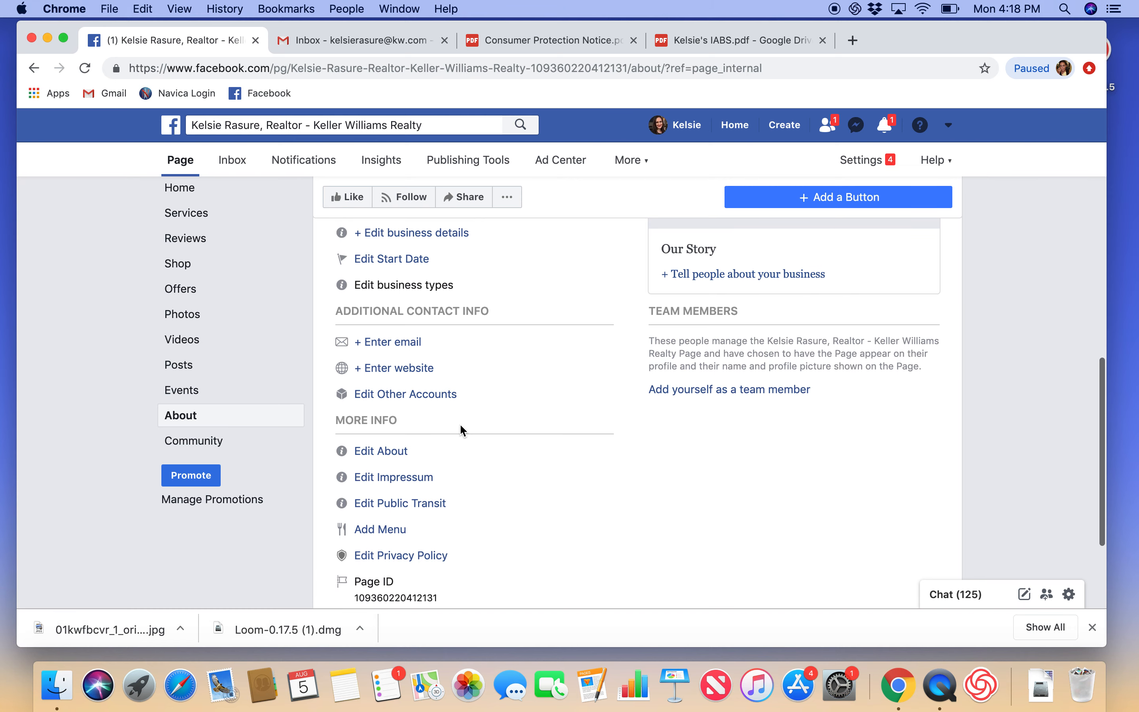
scroll(464, 430, down, 2)
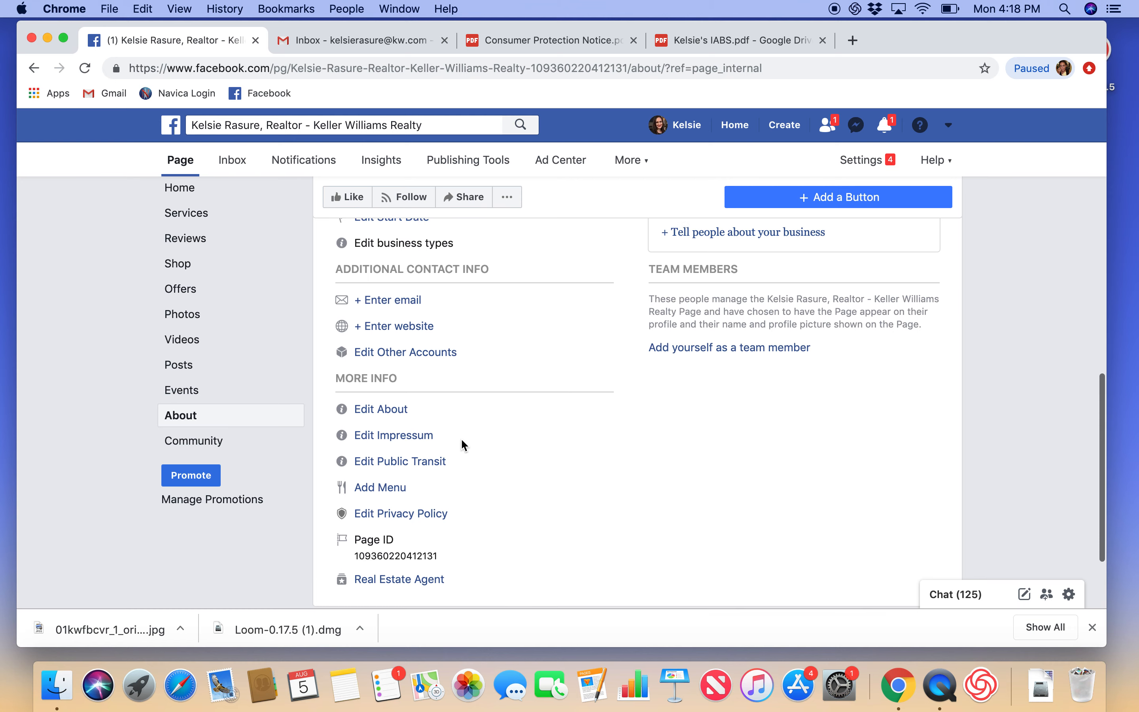
scroll(461, 440, down, 1)
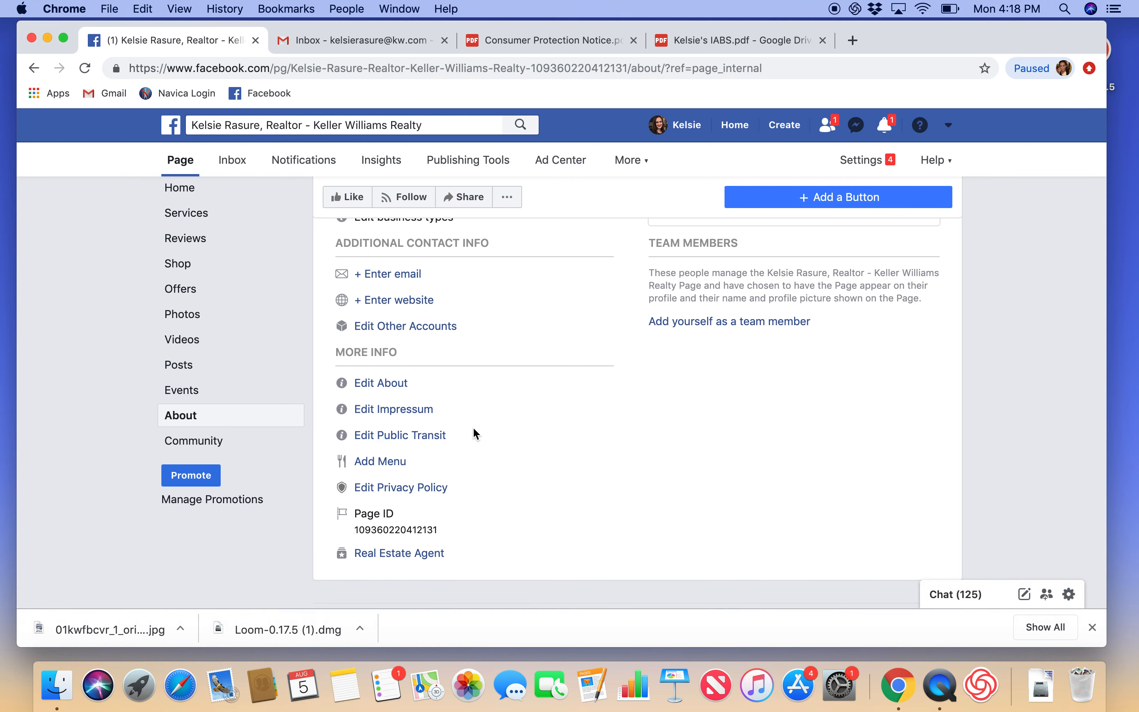
scroll(507, 450, up, 8)
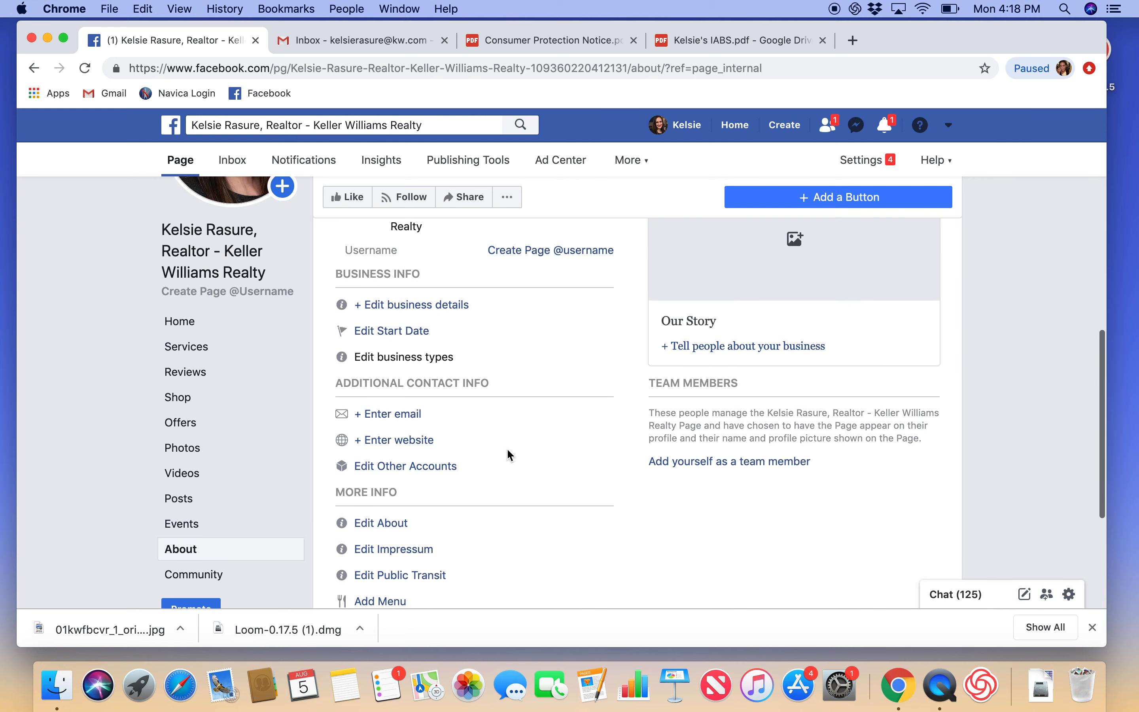
scroll(507, 448, up, 3)
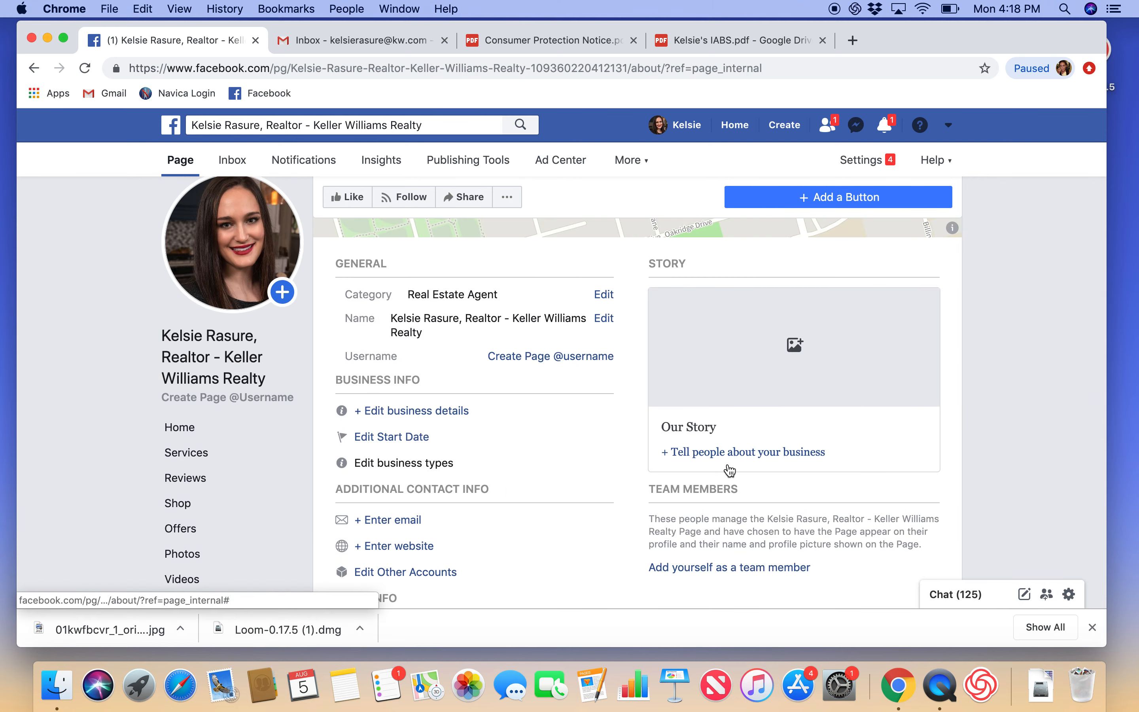
scroll(729, 456, down, 1)
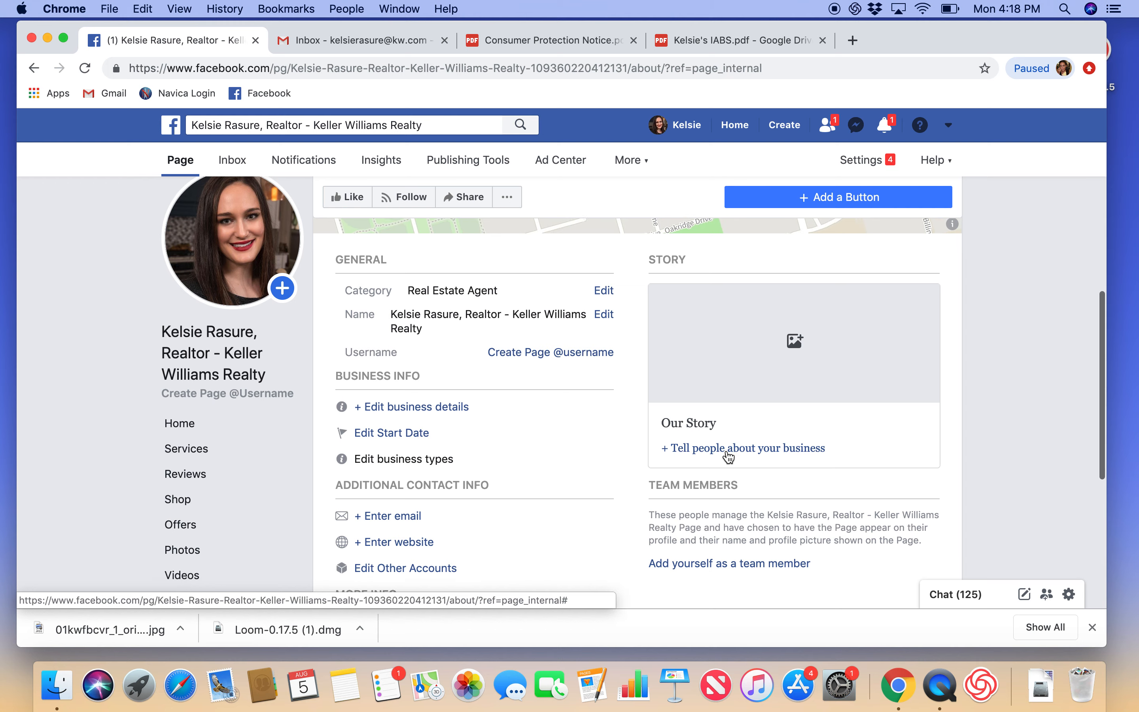
Step: Open the Our Story editor and place the cursor in its empty body field
click(727, 451)
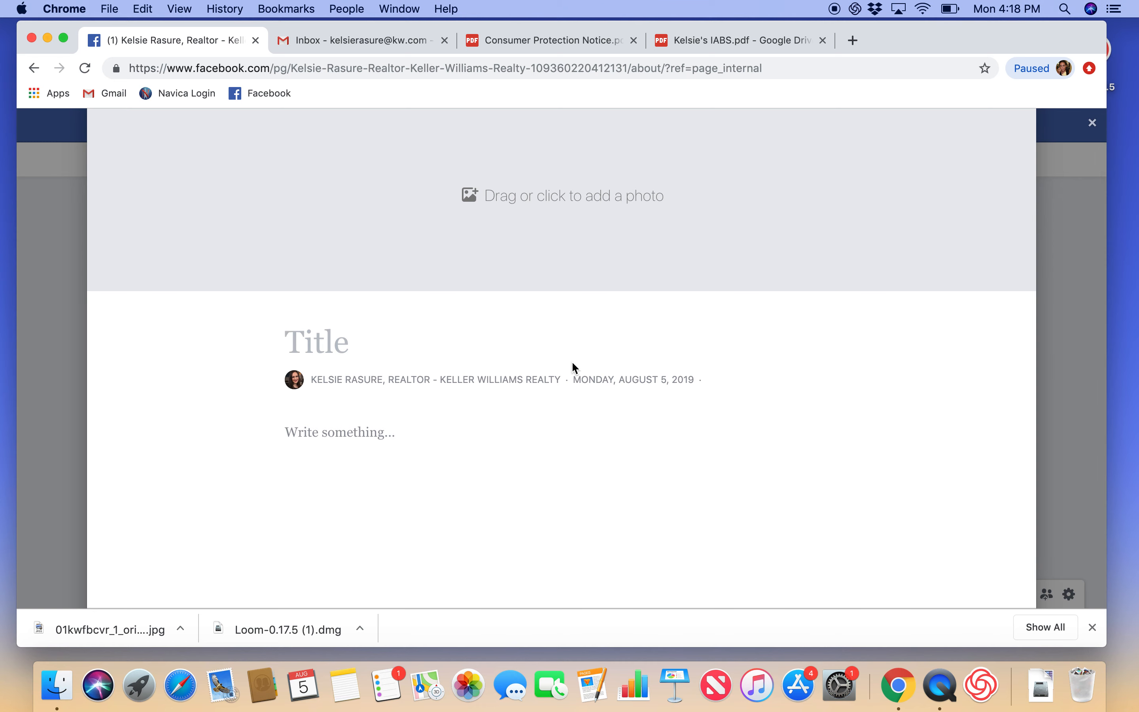
scroll(572, 363, up, 1)
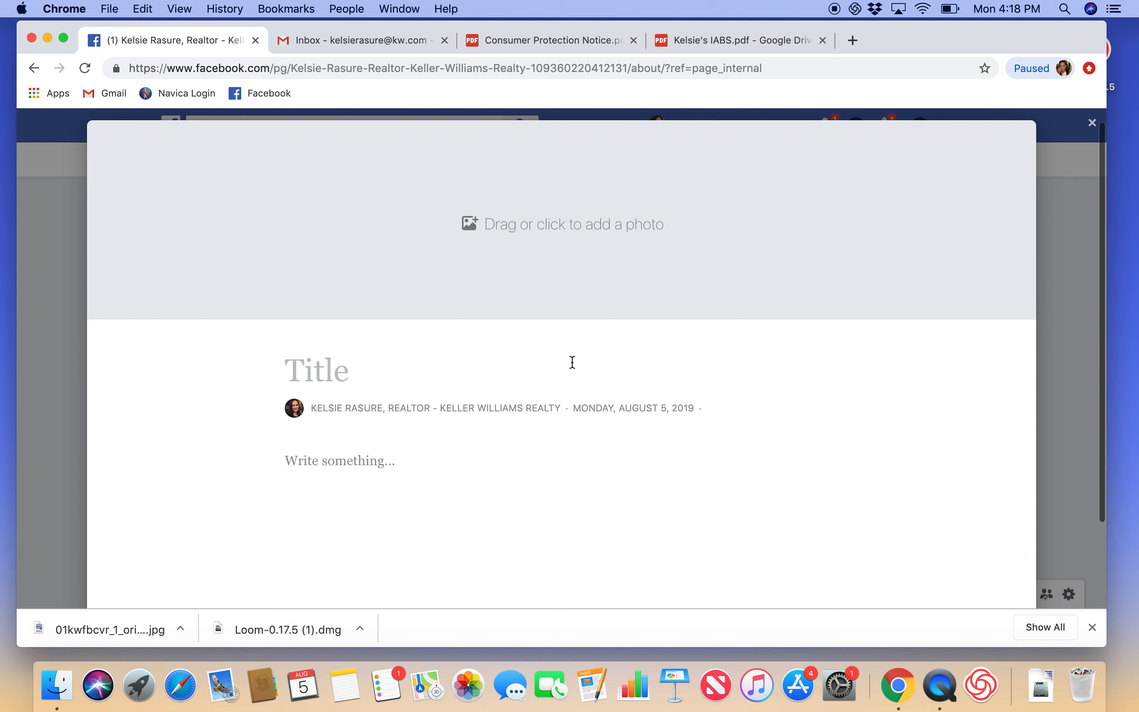
scroll(573, 363, down, 1)
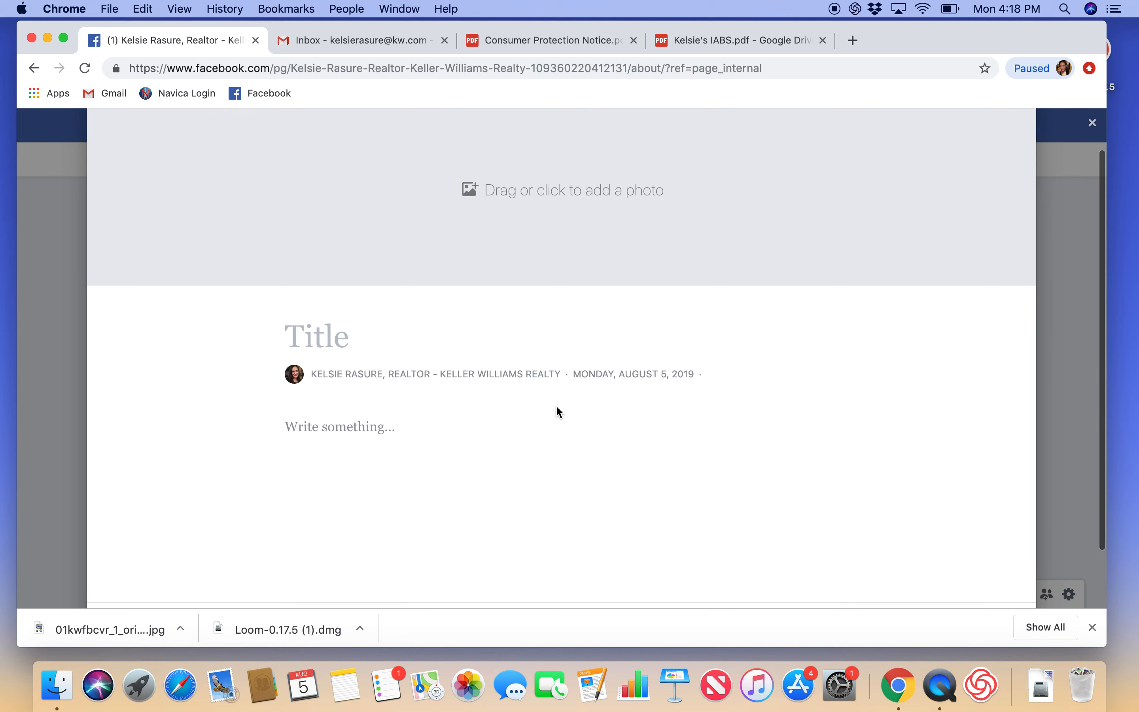
click(508, 423)
scroll(508, 424, down, 1)
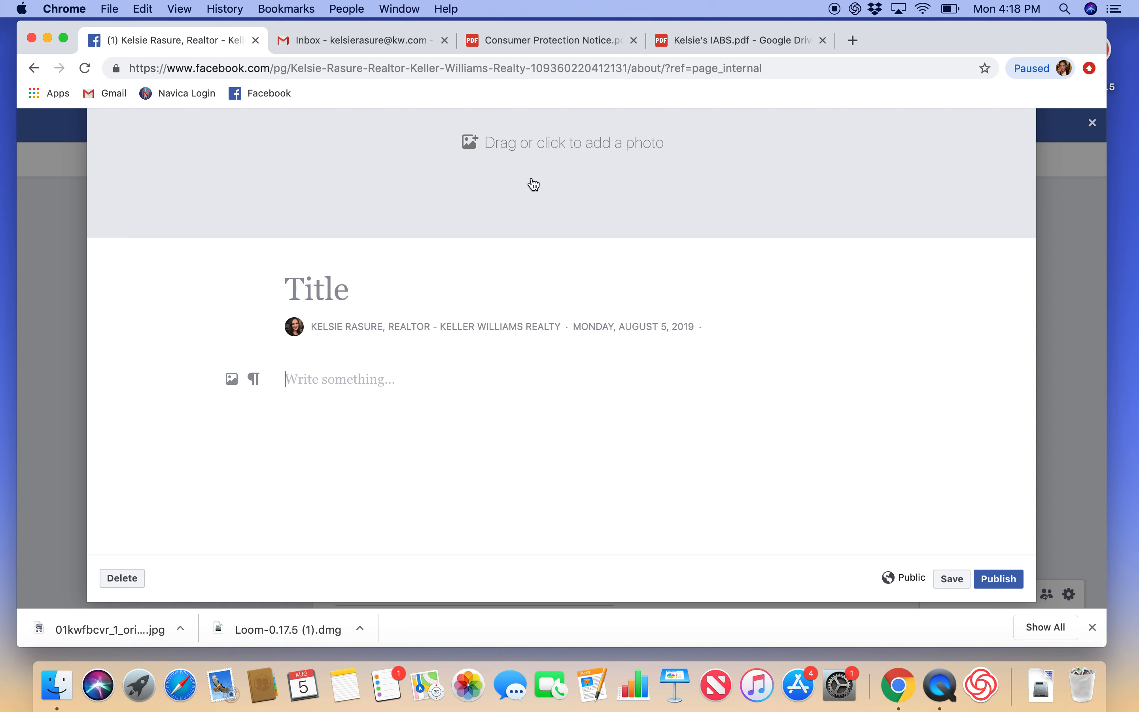
Step: Look over the IABS and Consumer Protection Notice PDFs in Google Drive
click(707, 47)
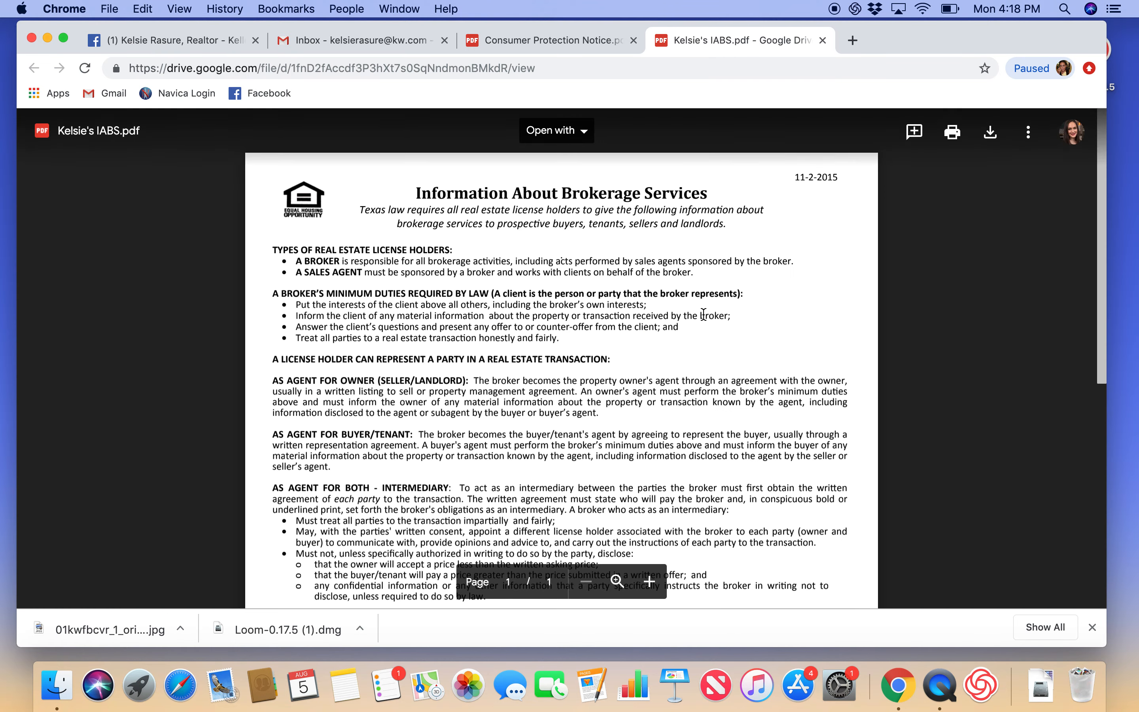
scroll(704, 315, down, 5)
scroll(703, 314, down, 5)
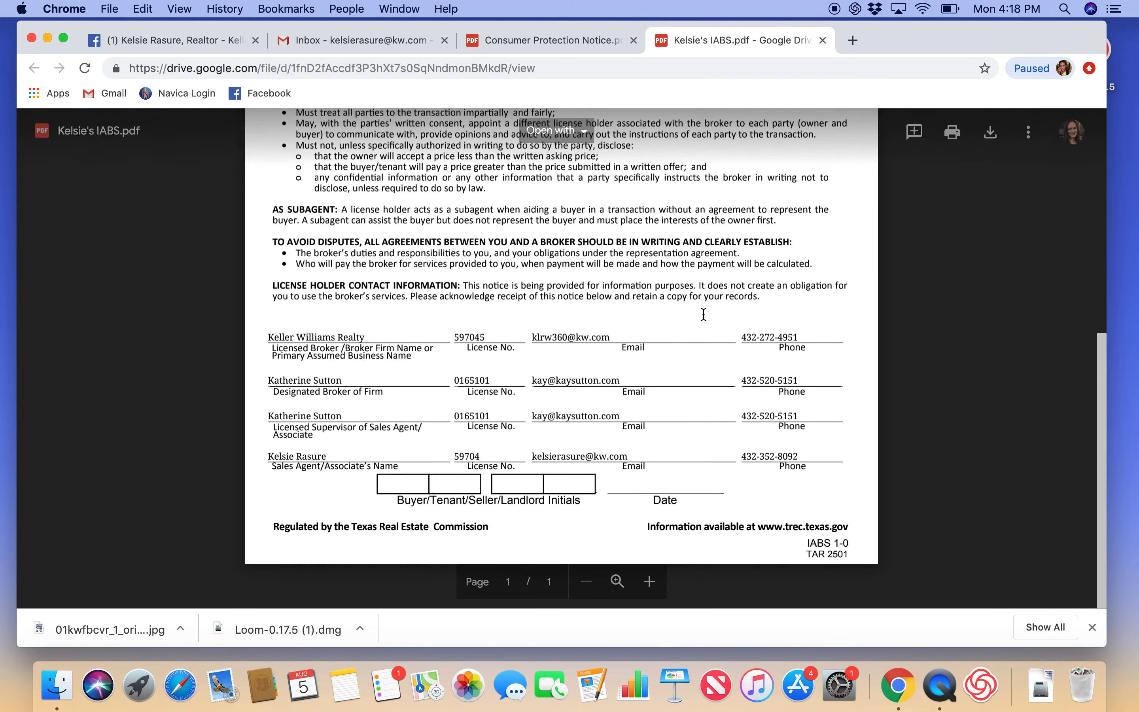
scroll(704, 315, up, 4)
click(583, 37)
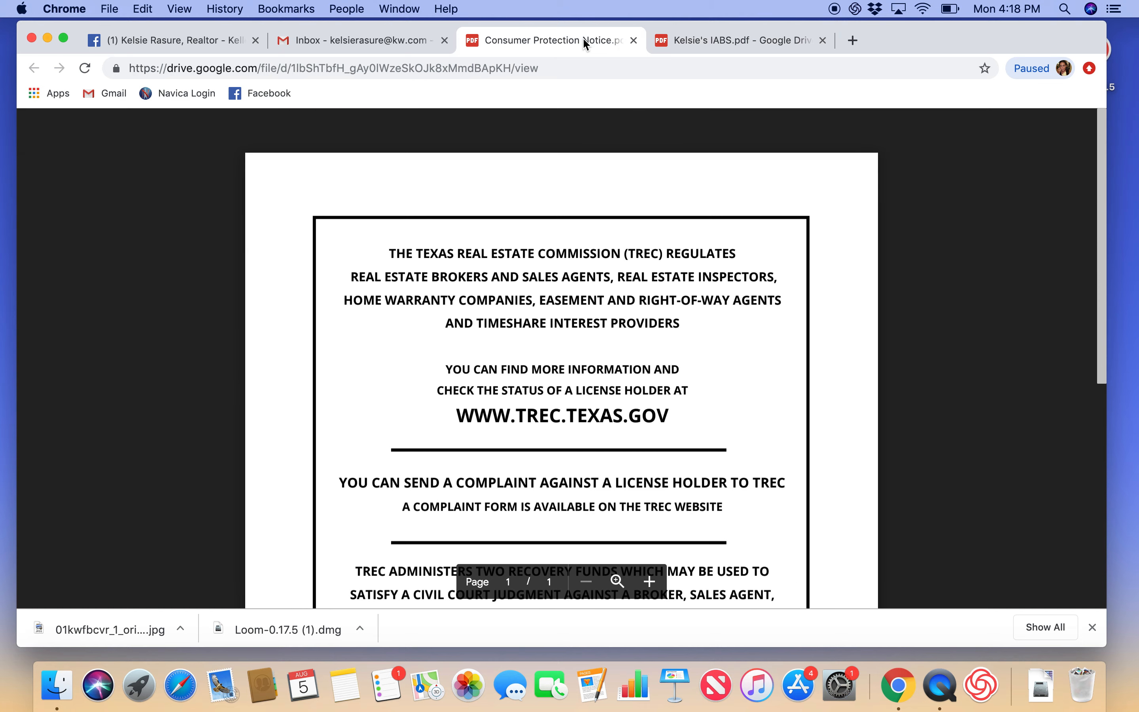
scroll(626, 403, down, 10)
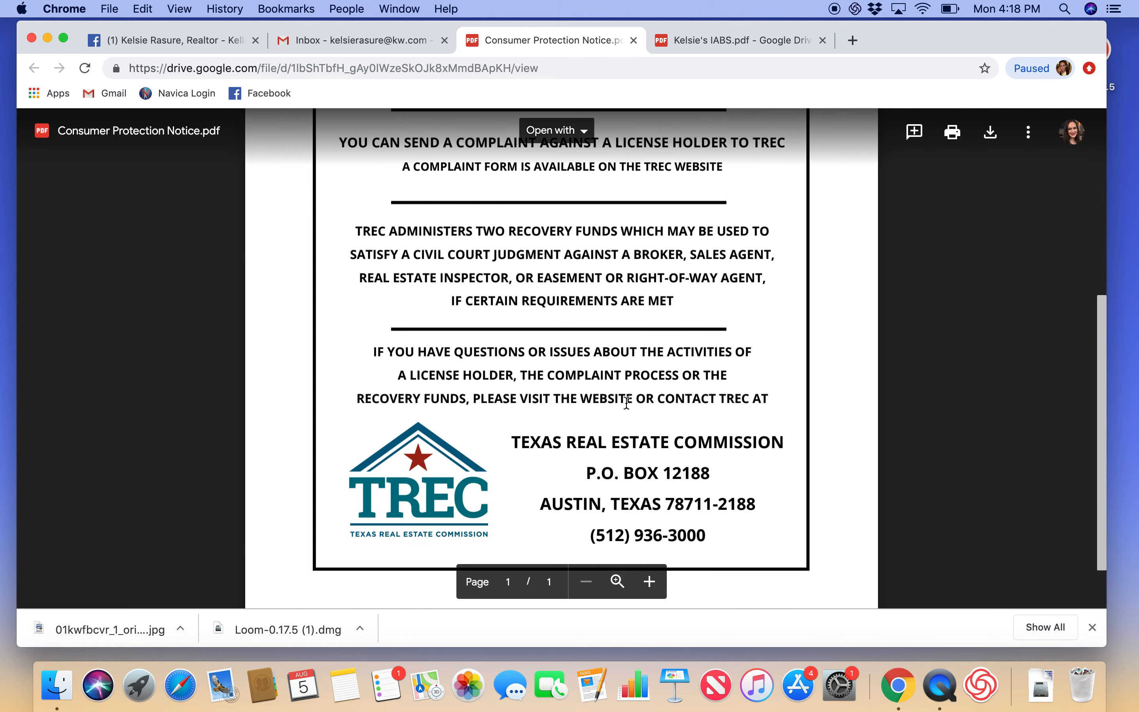
scroll(626, 404, up, 10)
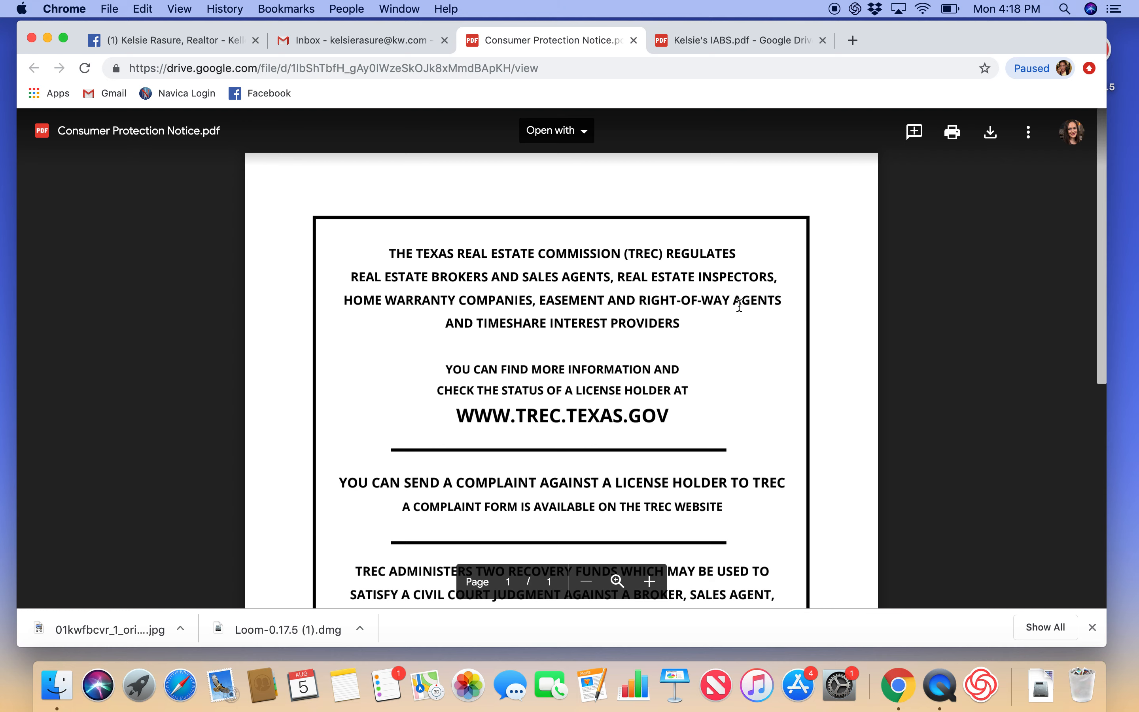
Step: Copy the IABS disclosure PDF's web address and return to the Facebook story editor
click(687, 38)
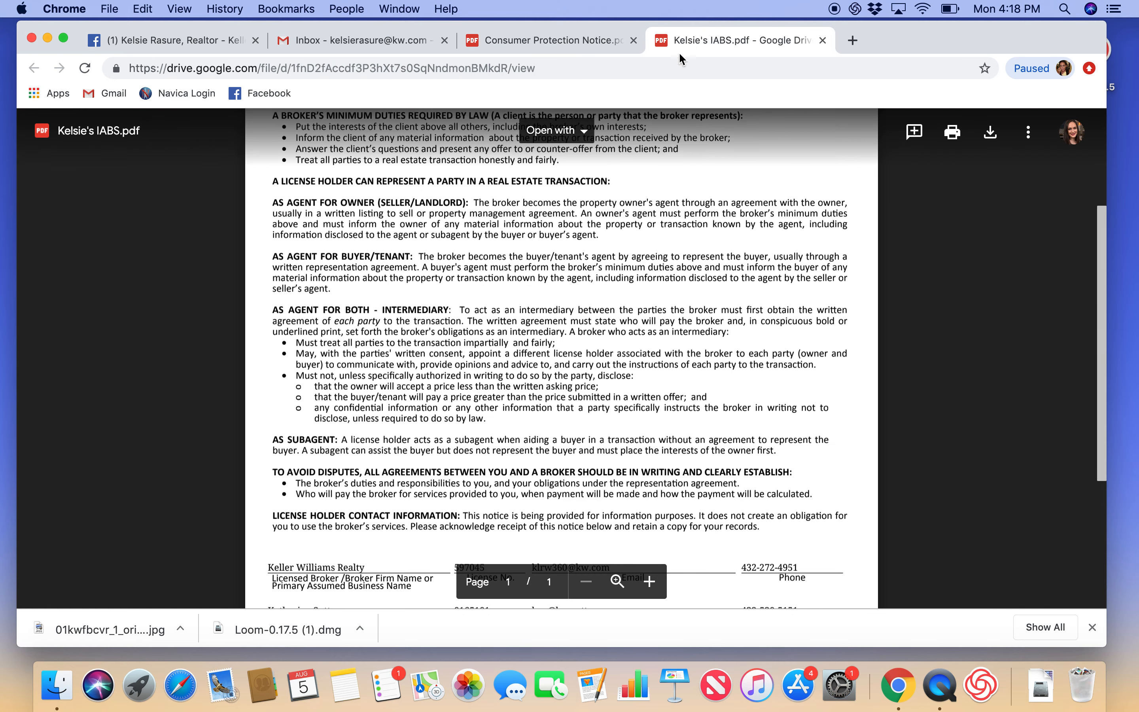
click(662, 71)
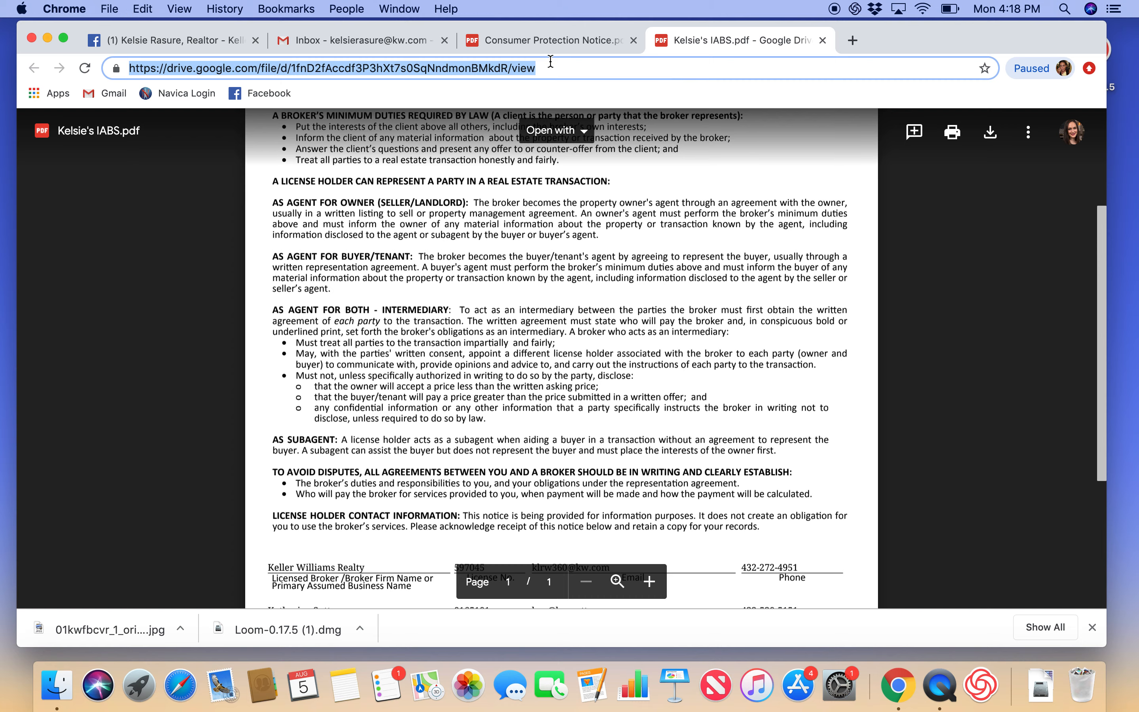
click(384, 42)
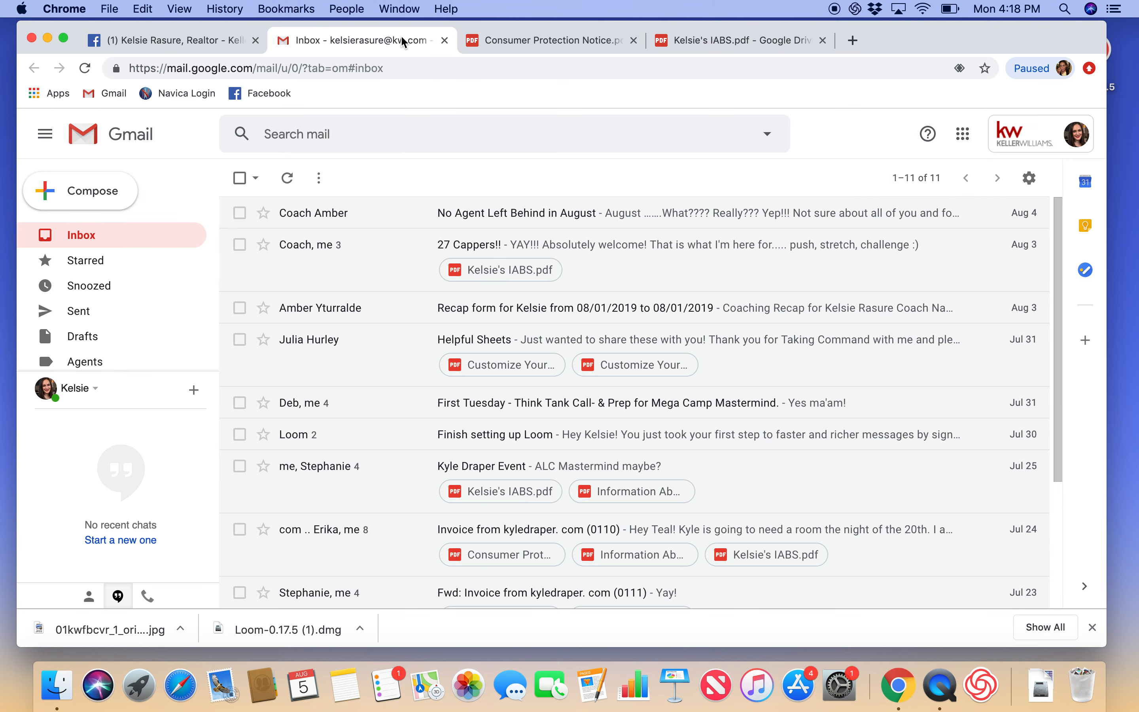
click(201, 45)
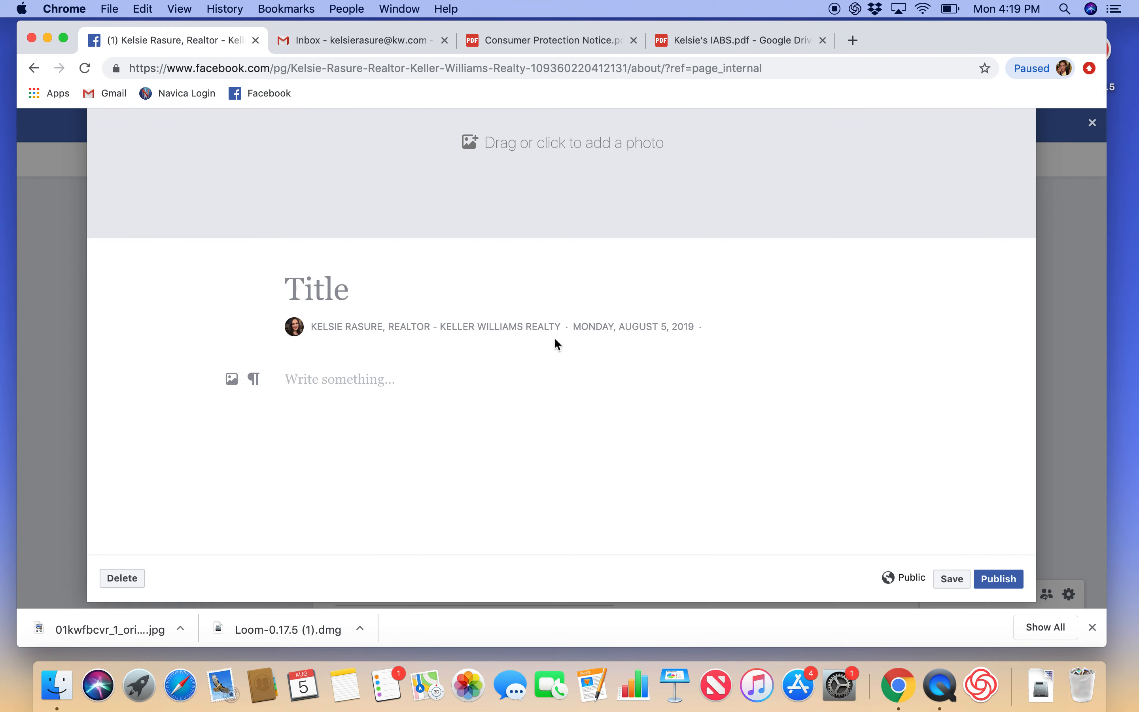
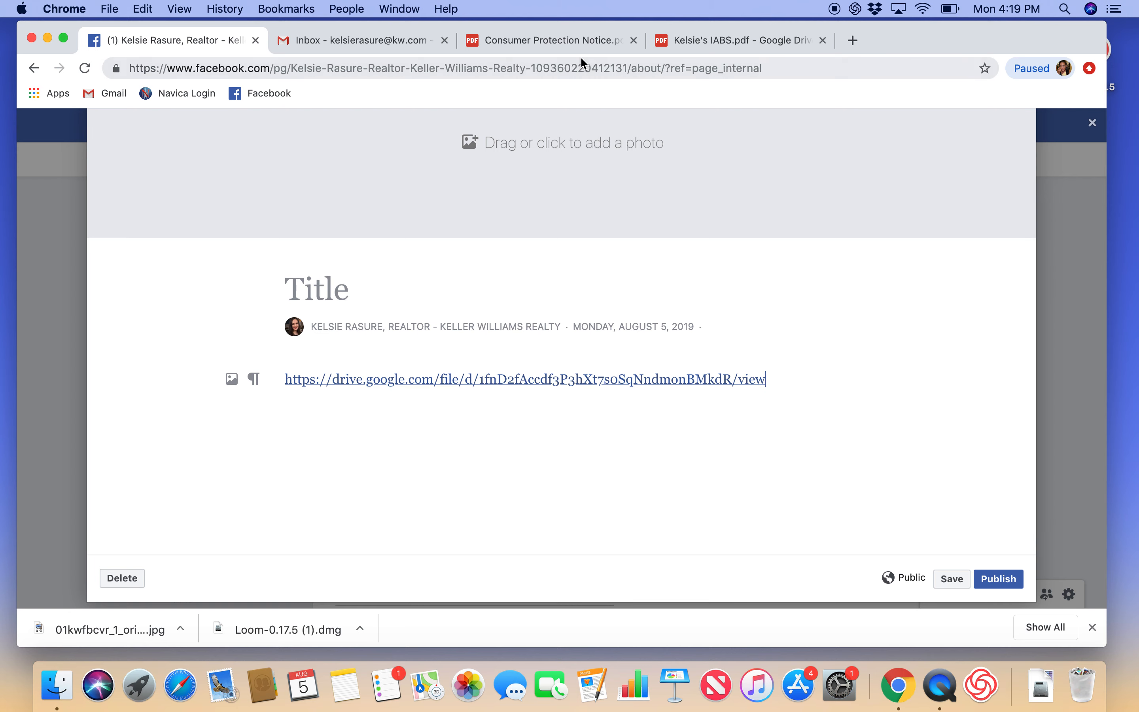
Step: Paste the IABS Drive link into the story body, labelled 'Information About Brokerage Services:'
click(287, 380)
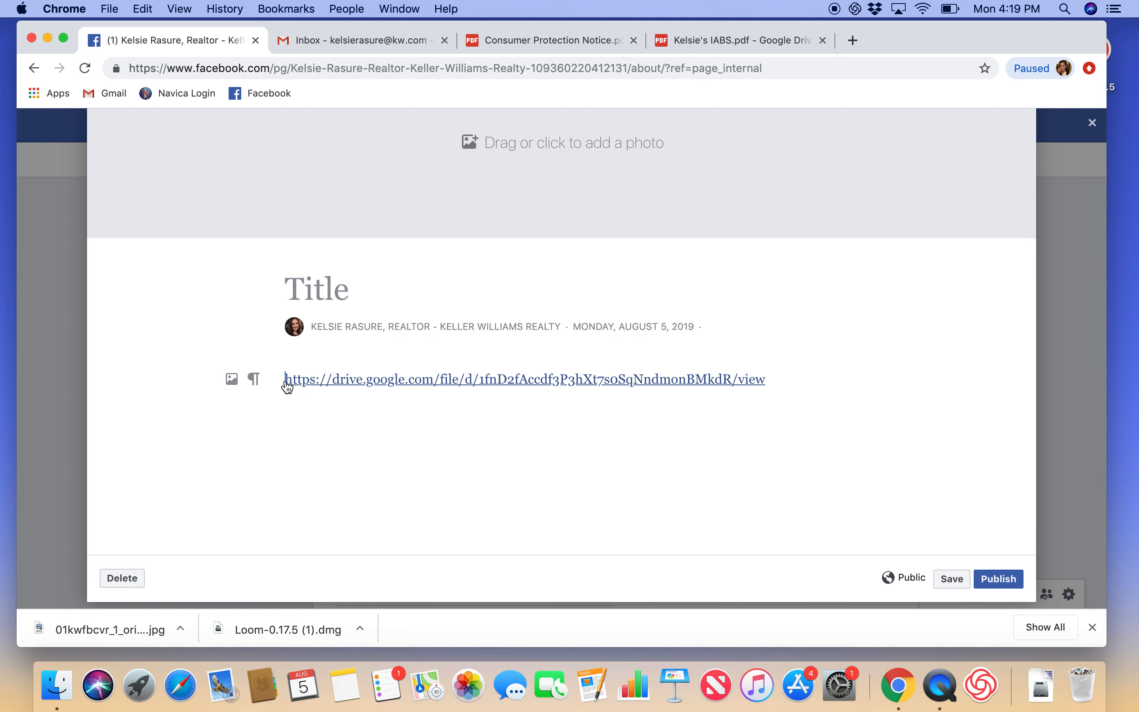
text(Informa)
text(tion)
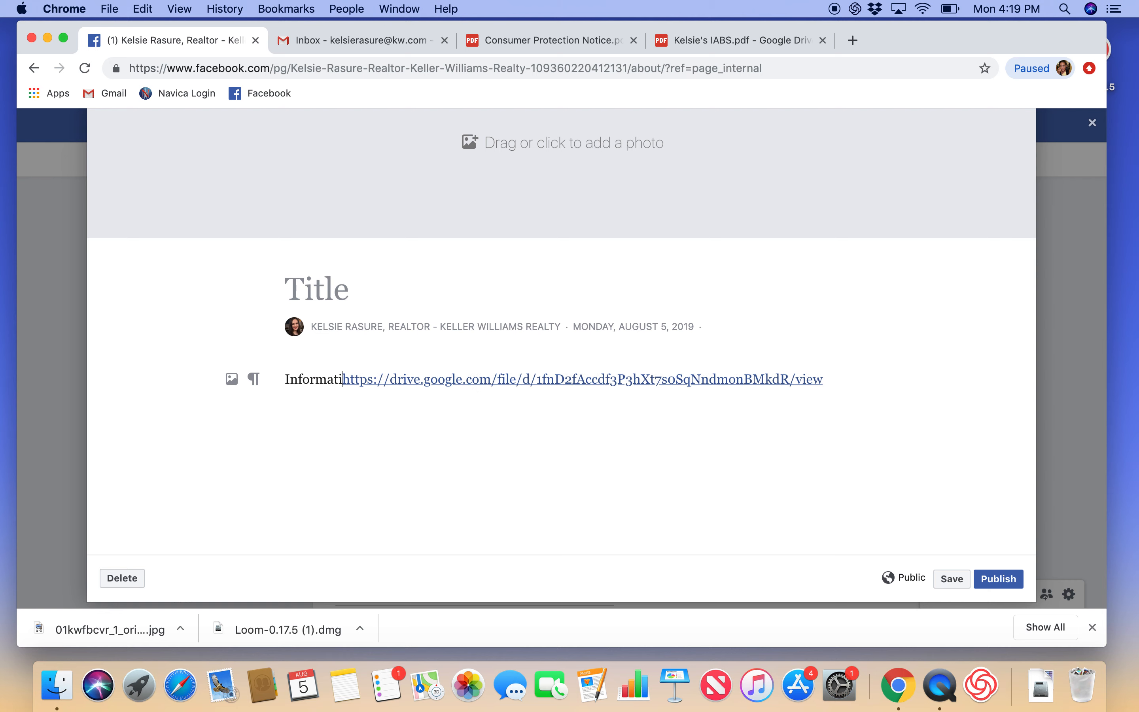
key(Return)
text(About)
text( Brokerage Ser)
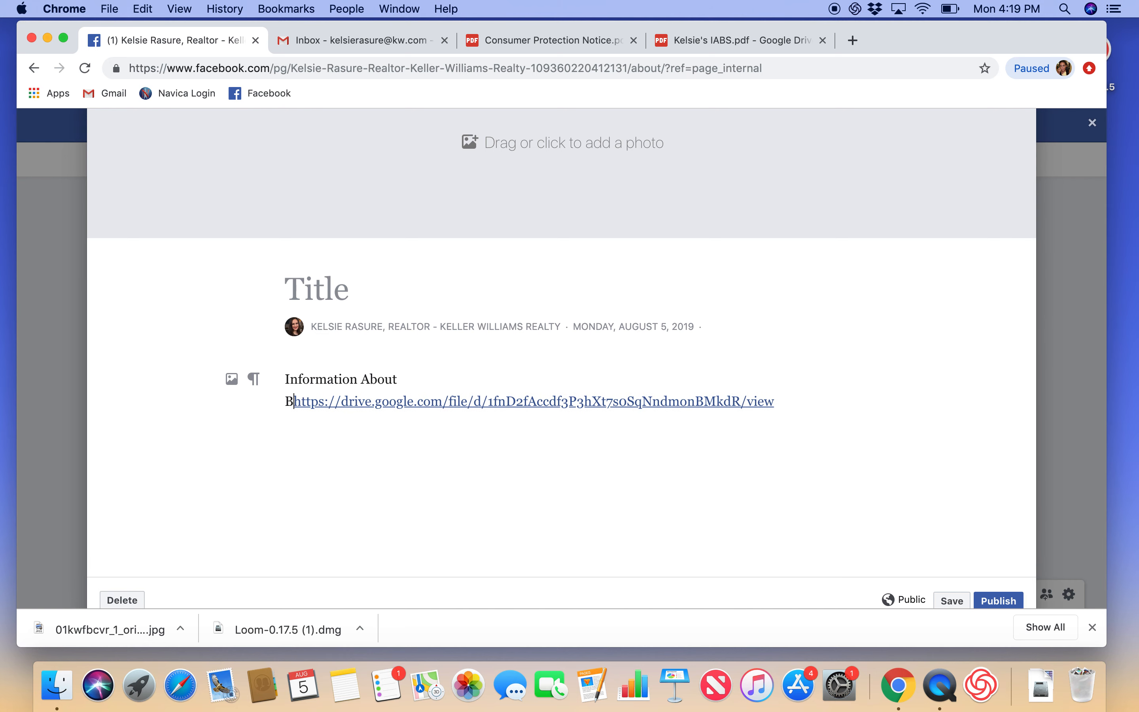
text(vices:)
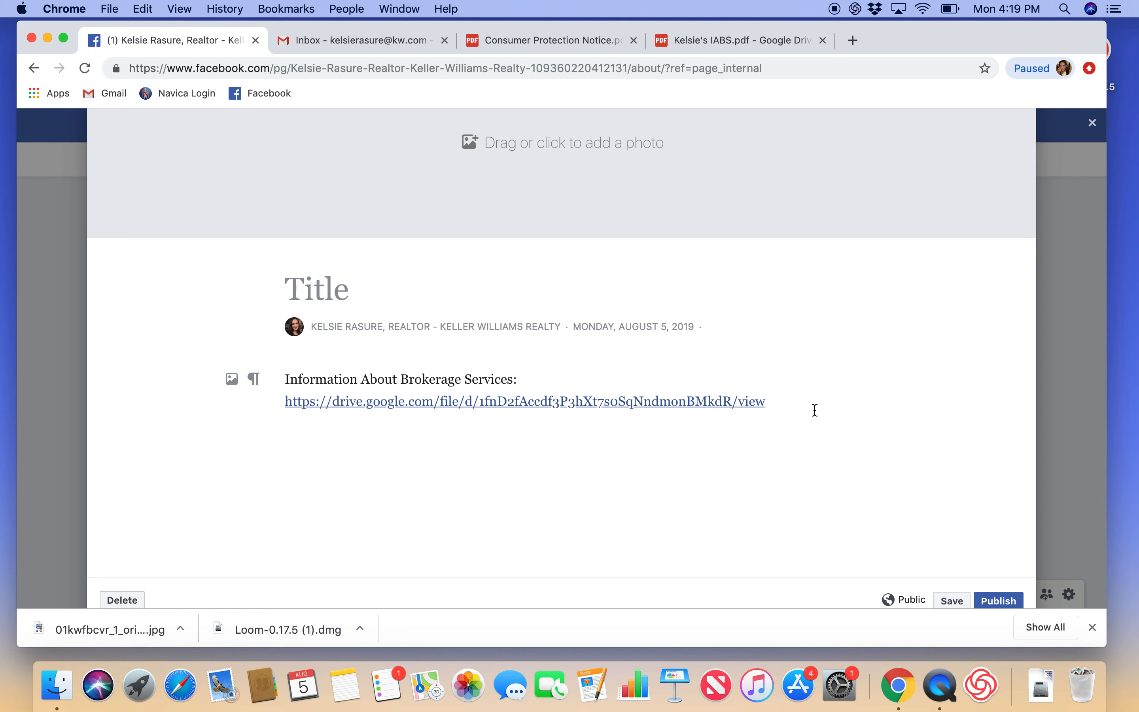
Step: Add a 'Consumer Protection Notice:' heading below the IABS link and bring up that PDF
key(Return)
text(Cons)
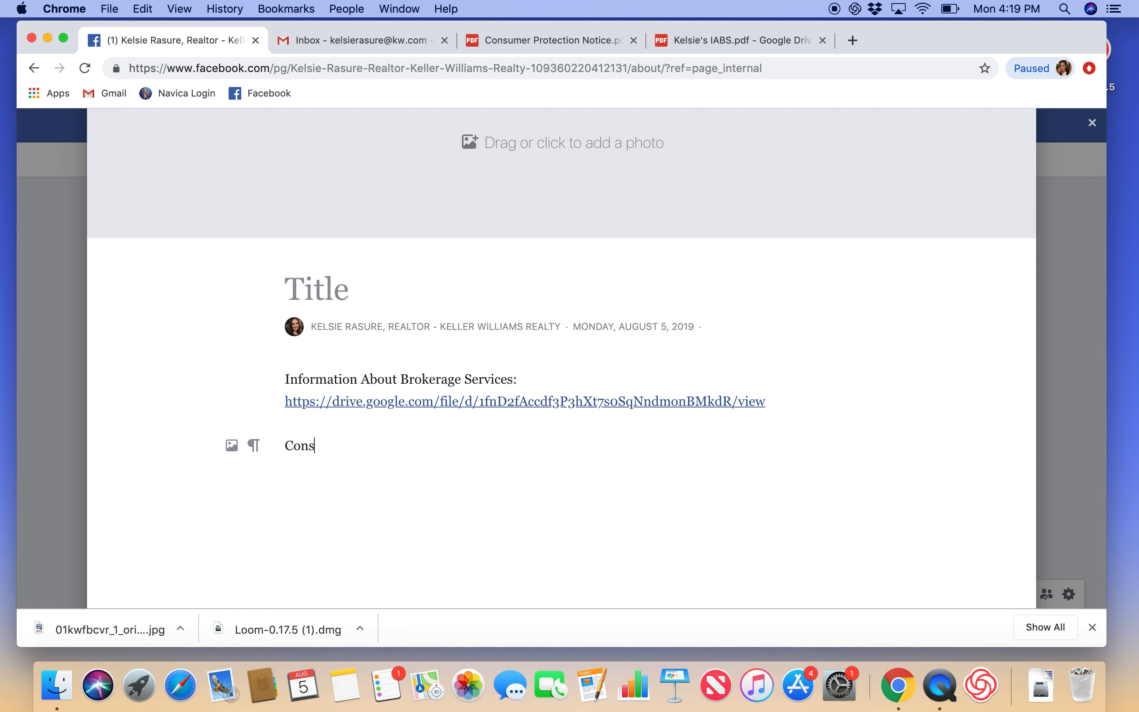
text(umer Protection Notice)
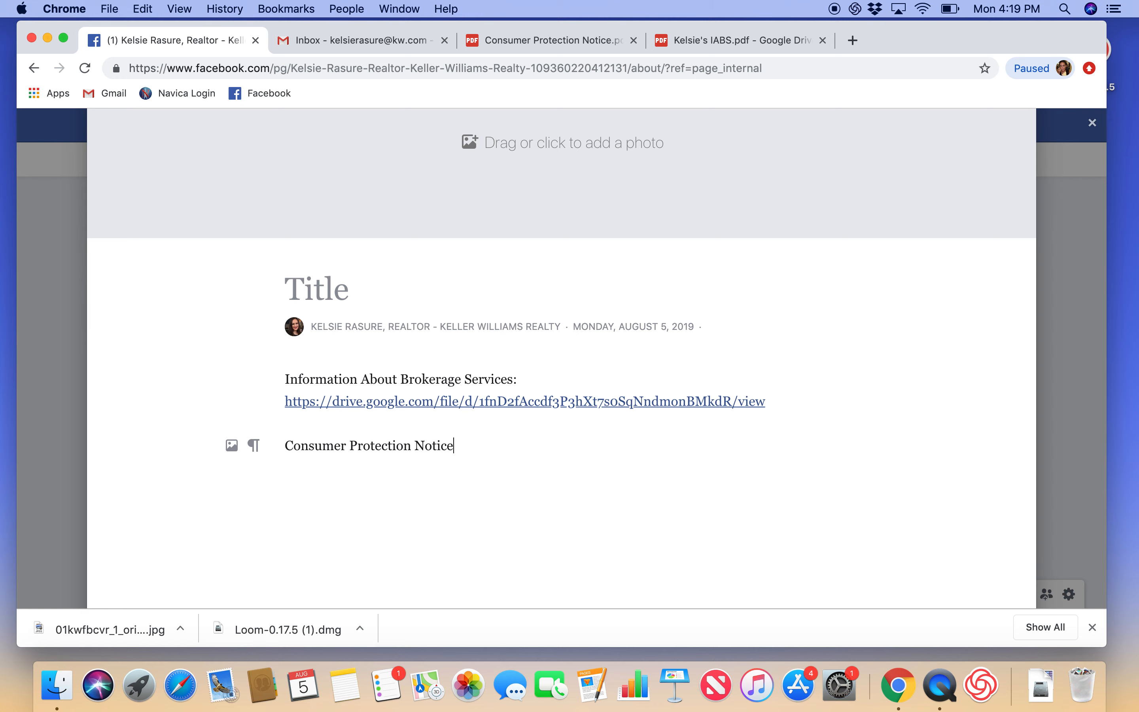
text(:)
key(Return)
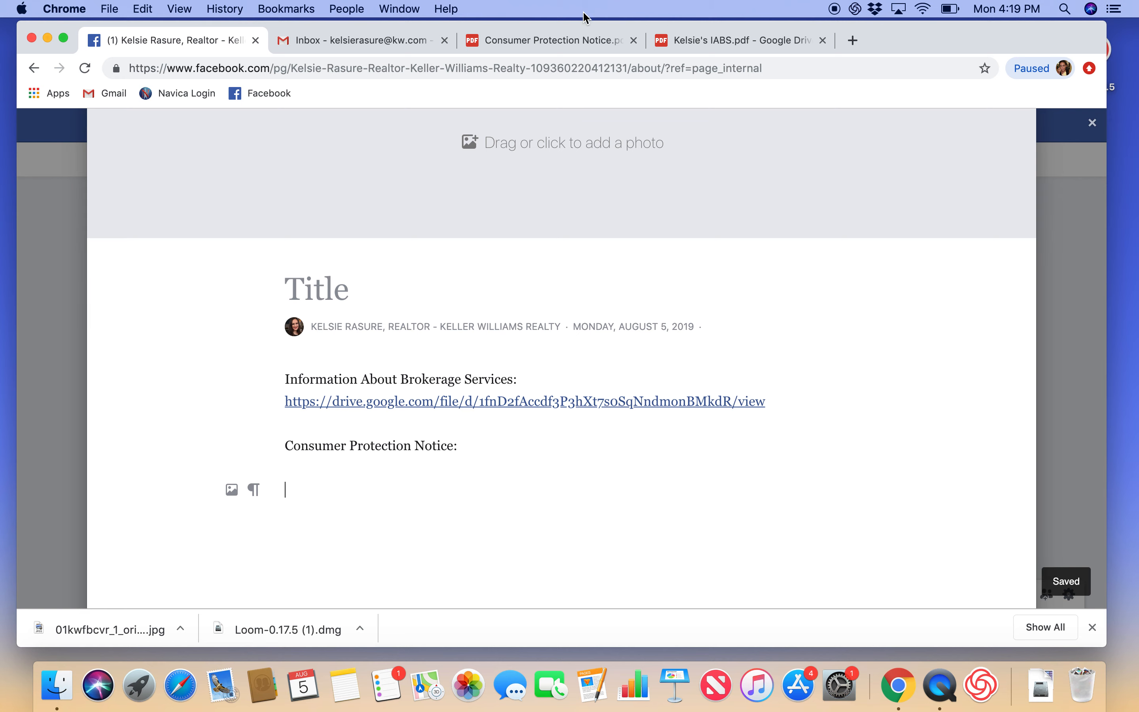
click(561, 42)
Step: Copy the Consumer Protection Notice PDF's Drive link and go back to the story editor
click(451, 66)
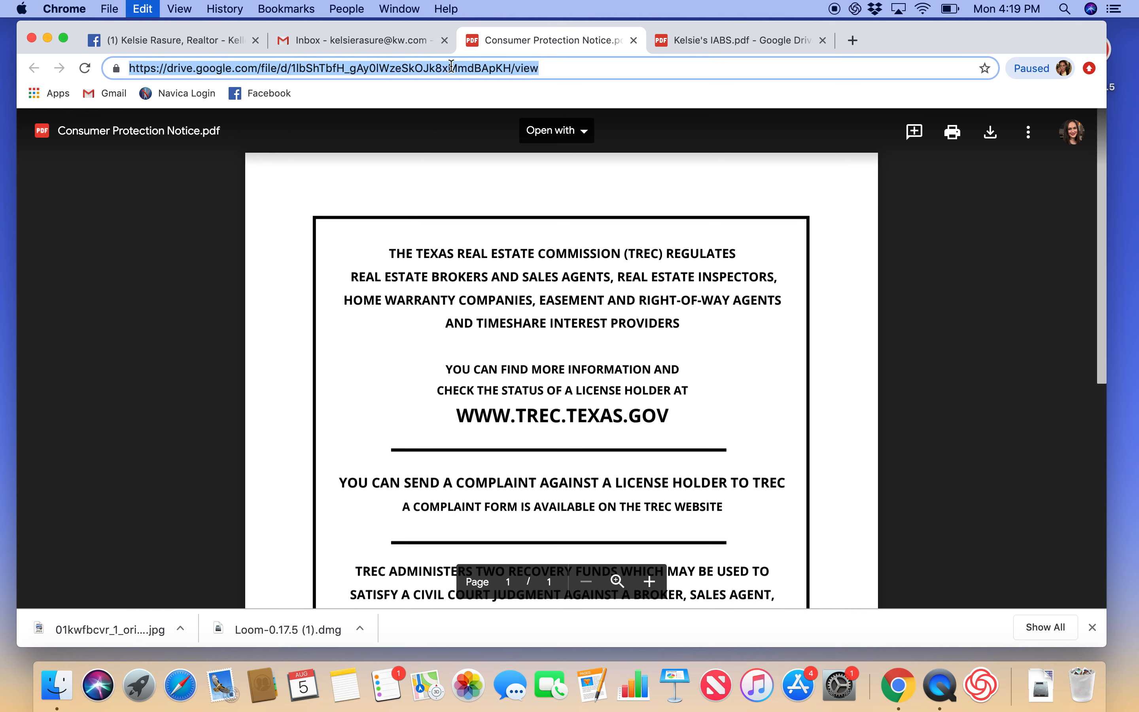
click(696, 201)
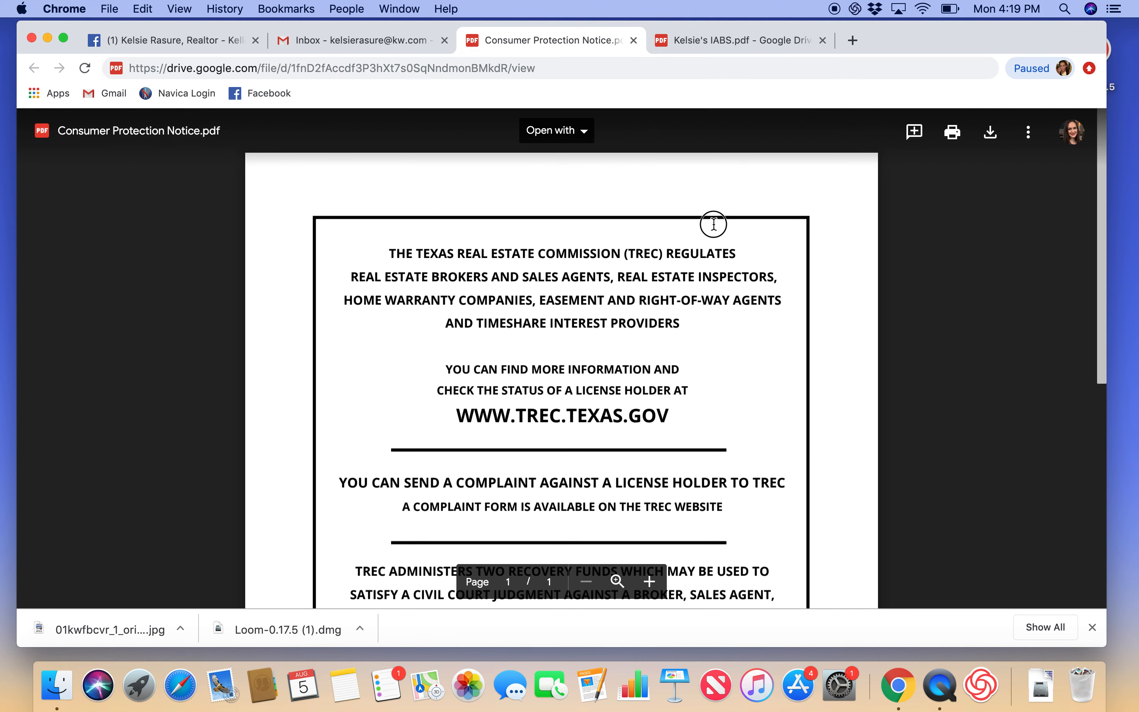
click(436, 68)
key(super+c)
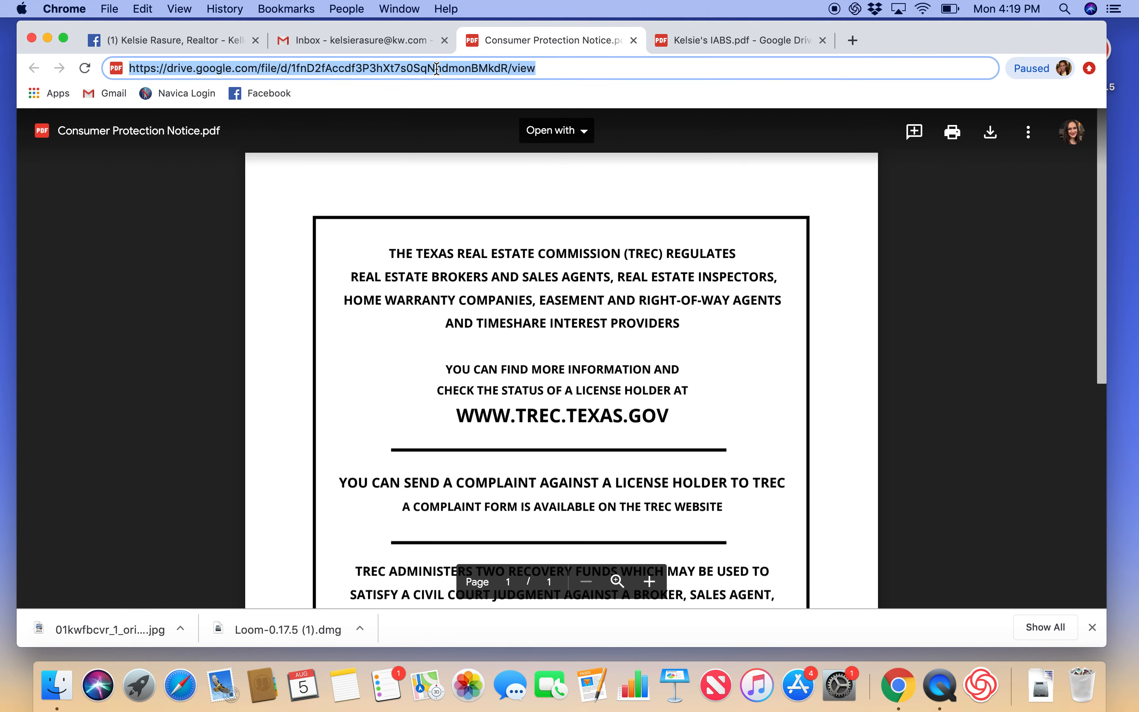
click(302, 42)
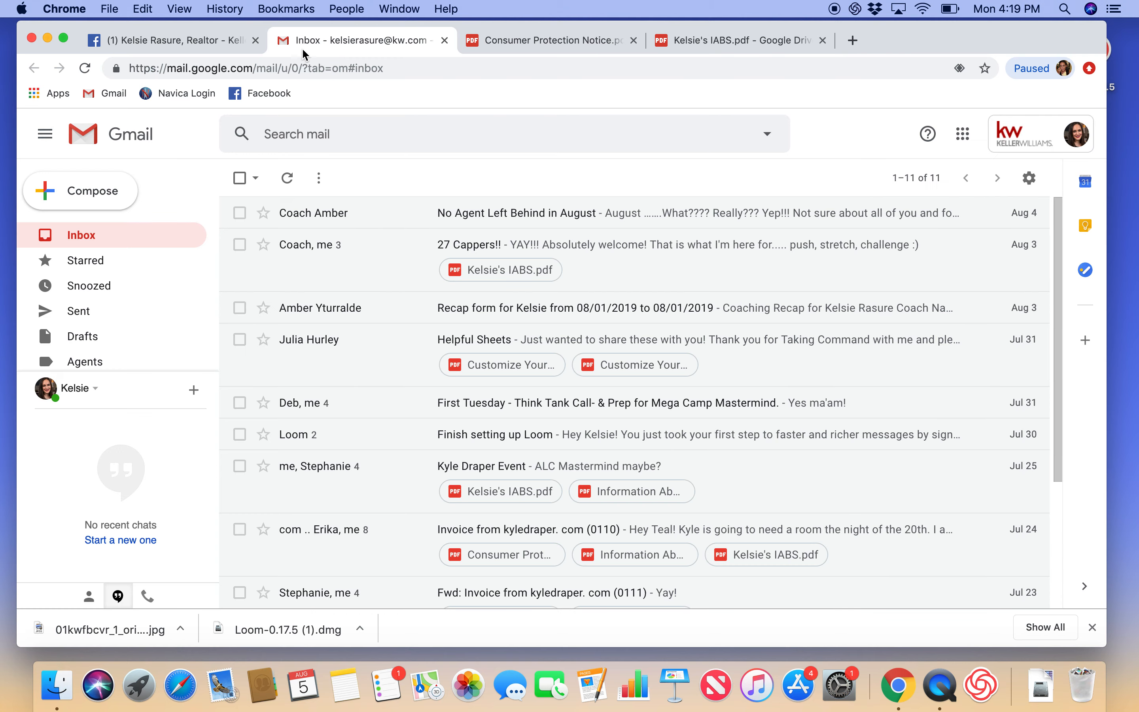
click(216, 41)
Step: Paste the Consumer Protection Drive link on its own line beneath the 'Consumer Protection Notice:' heading
click(470, 451)
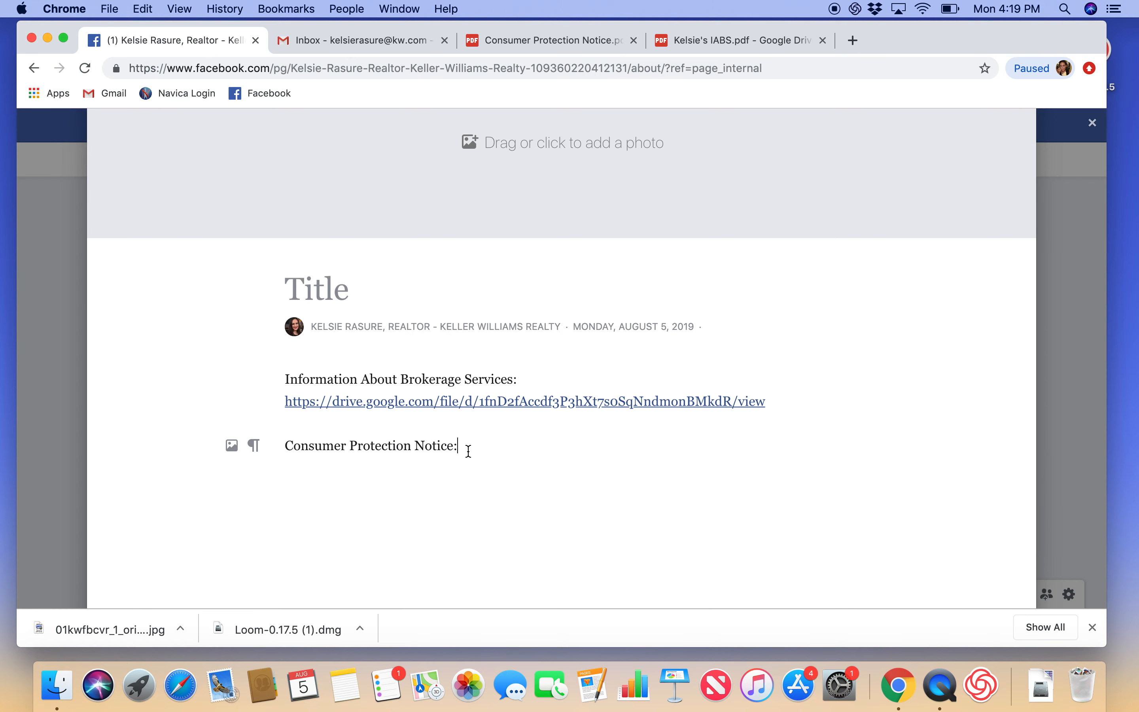
key(super+v)
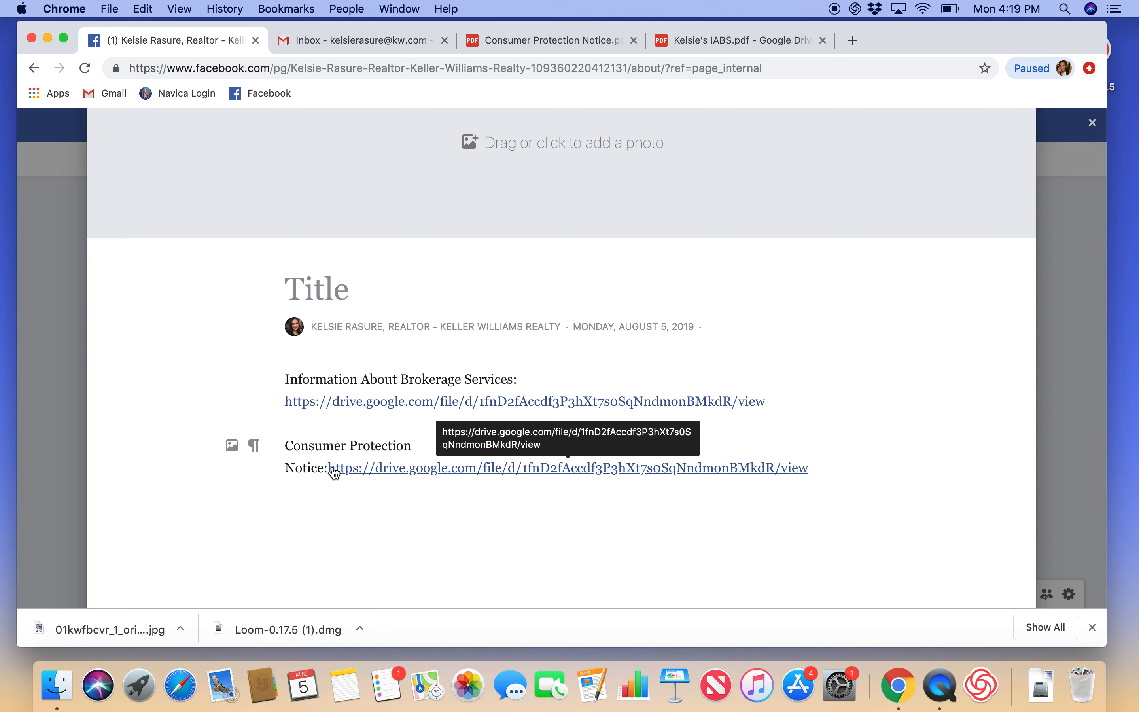
key(Return)
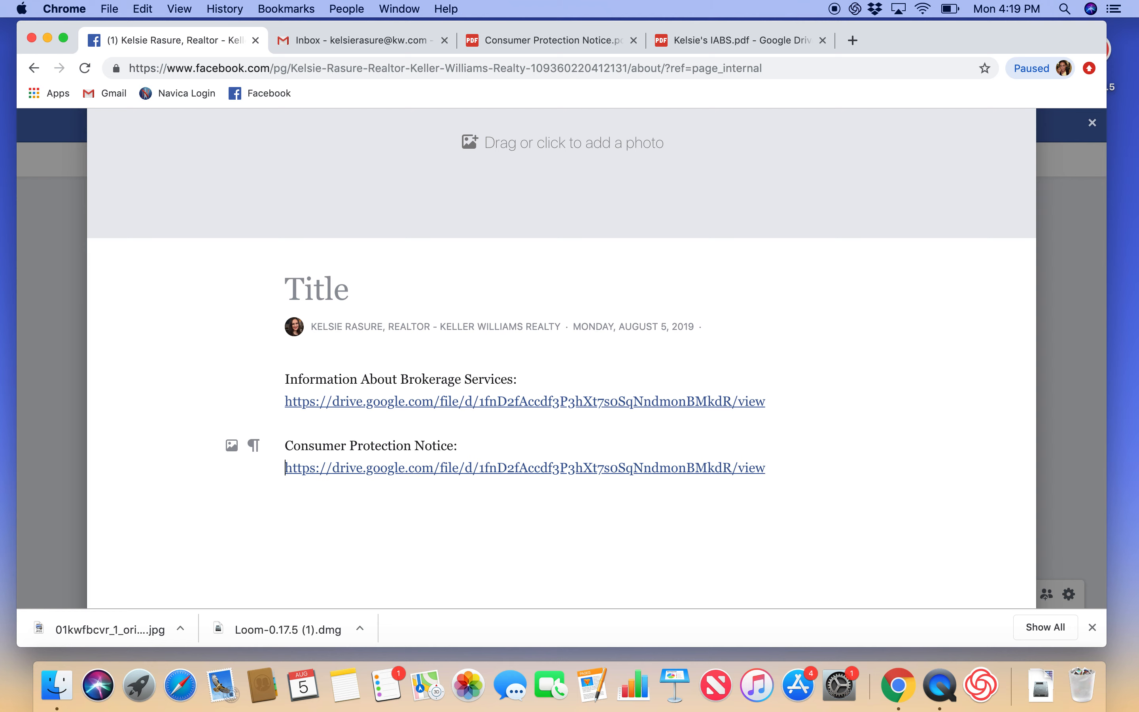
scroll(530, 463, down, 3)
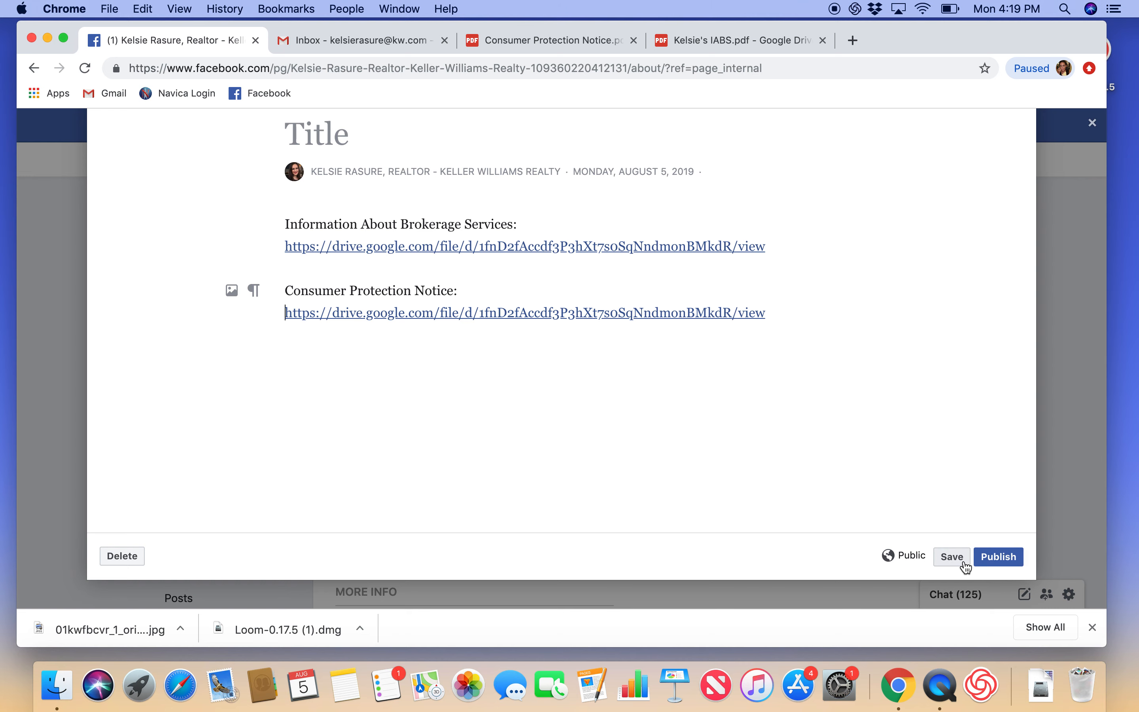
Step: Title the story with the realtor's first name plus 'Story', then save and publish it
click(984, 563)
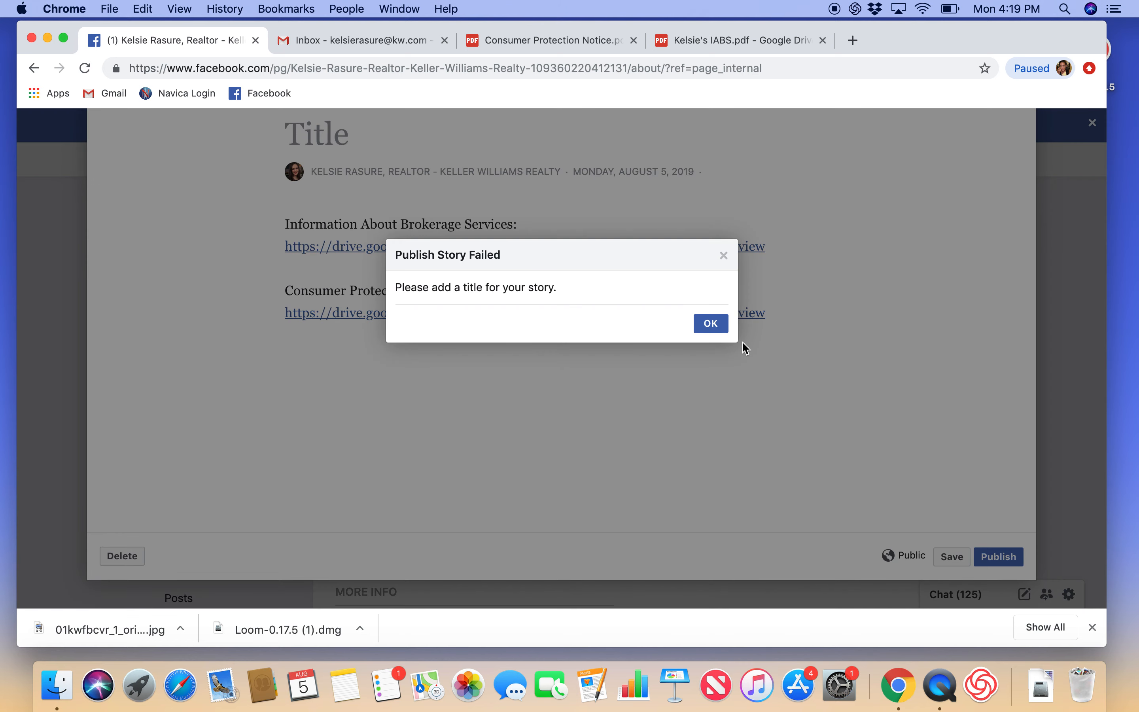
click(704, 329)
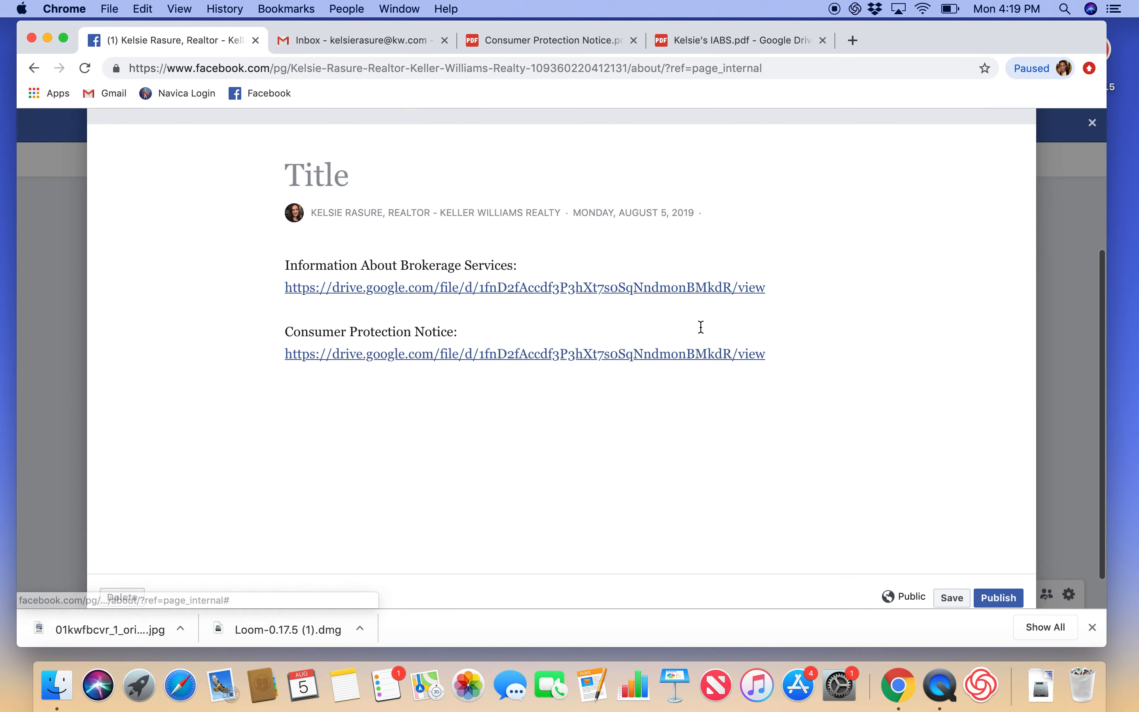
click(450, 173)
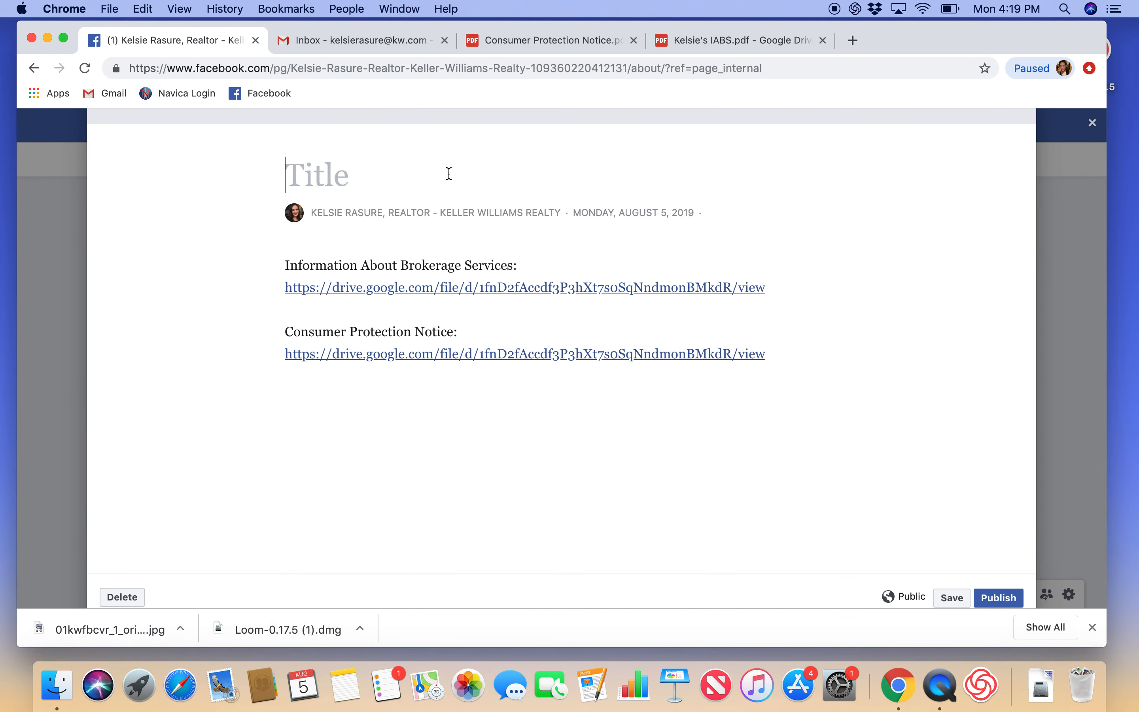
text(Kore)
key(BackSpace)
key(BackSpace)
key(BackSpace)
text(els)
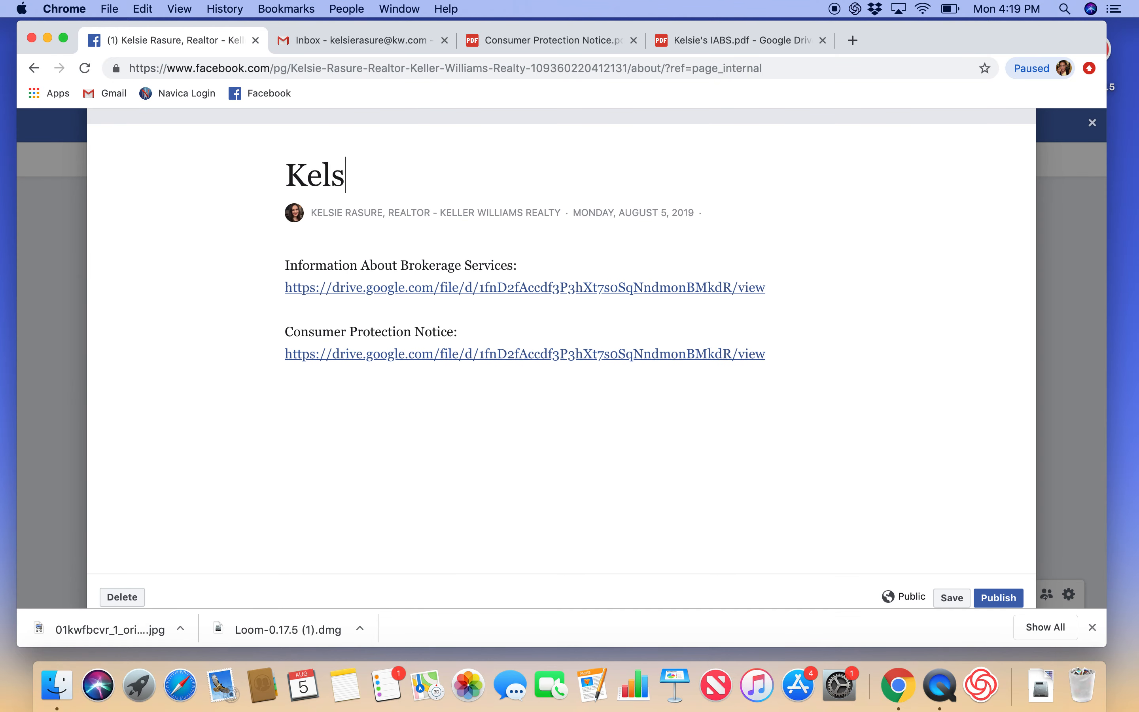
text(ie's Story)
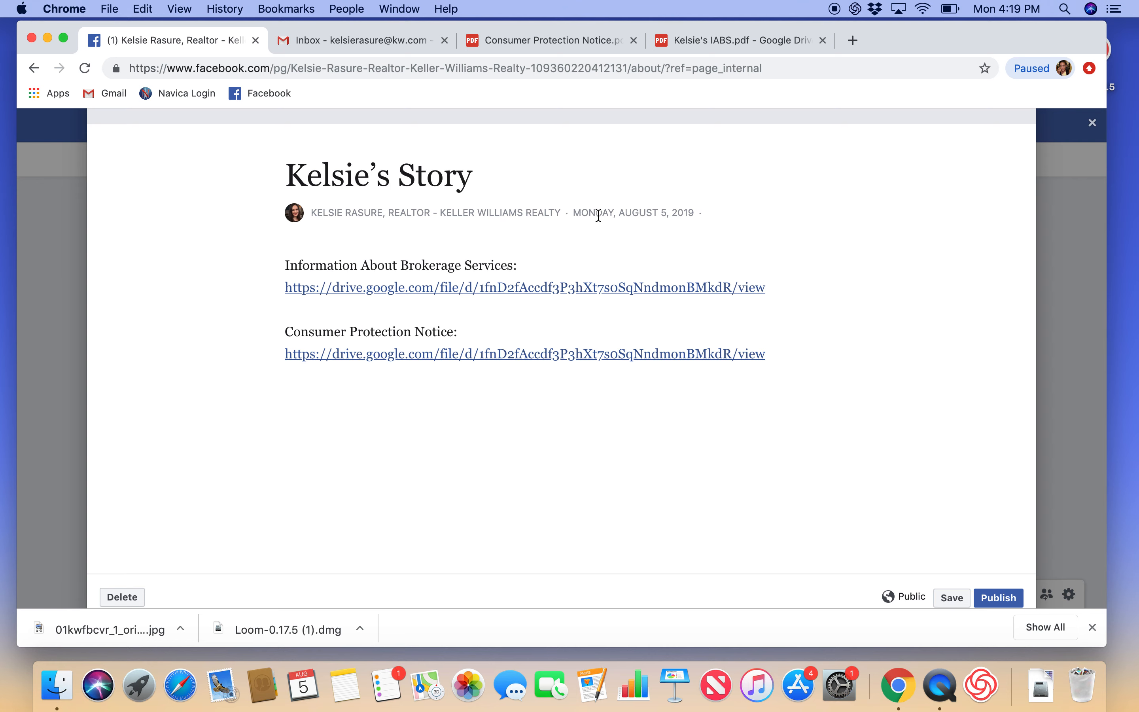
scroll(599, 221, down, 2)
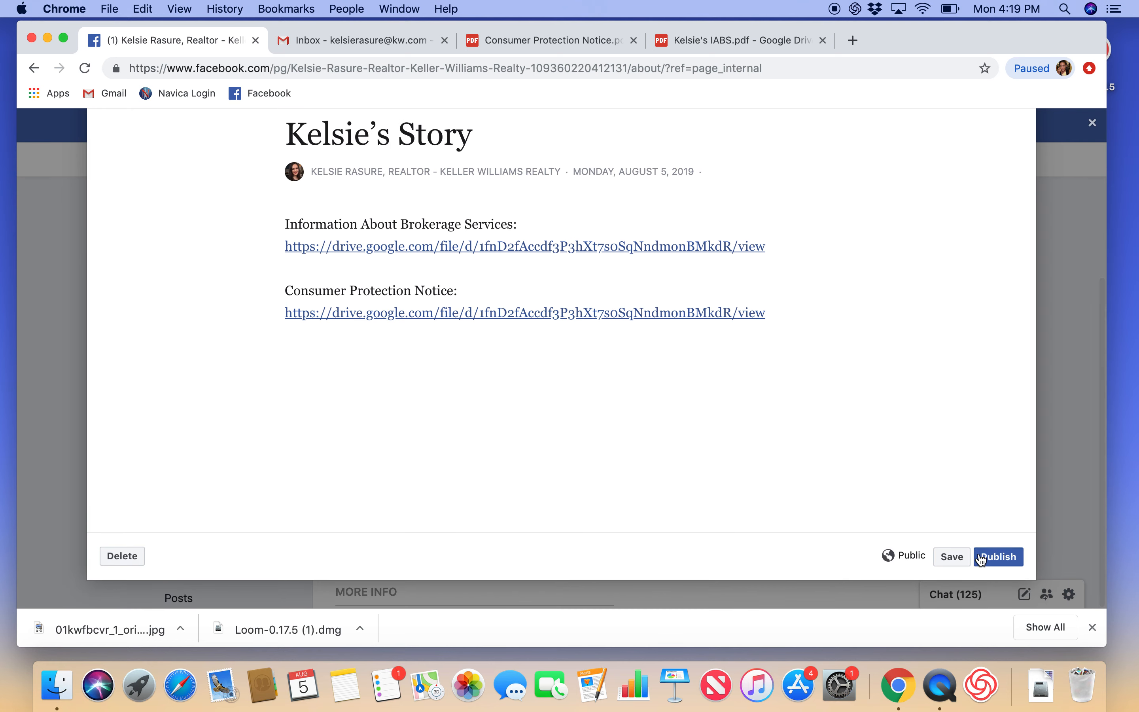
click(946, 556)
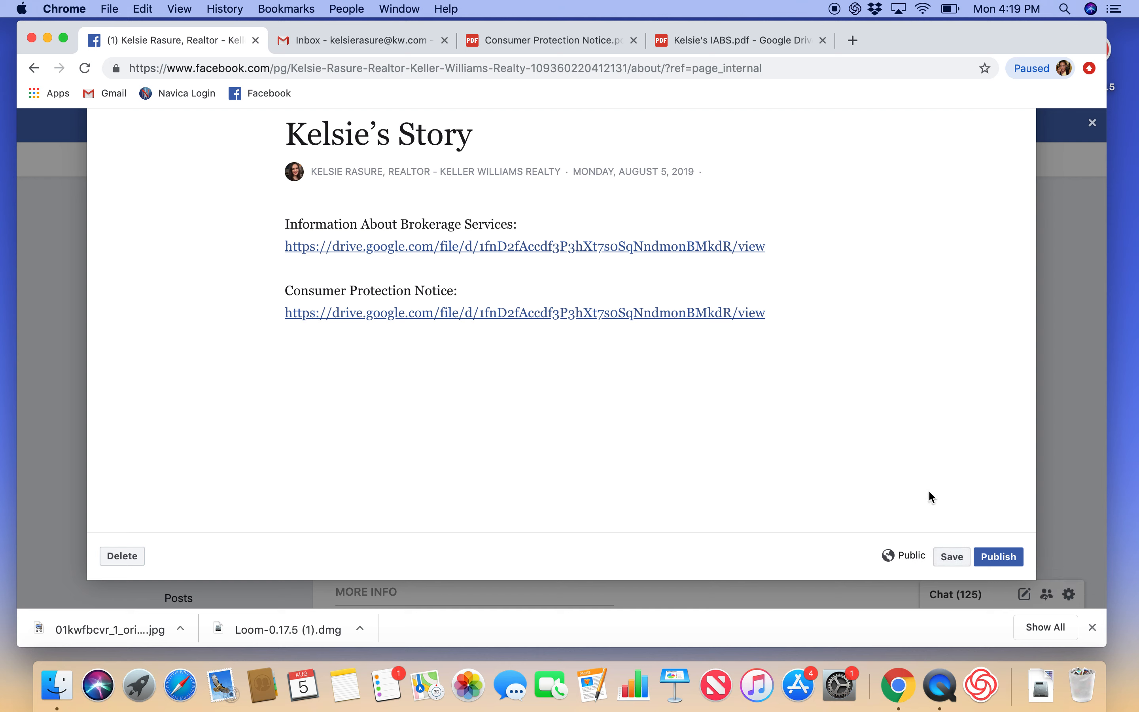
click(996, 558)
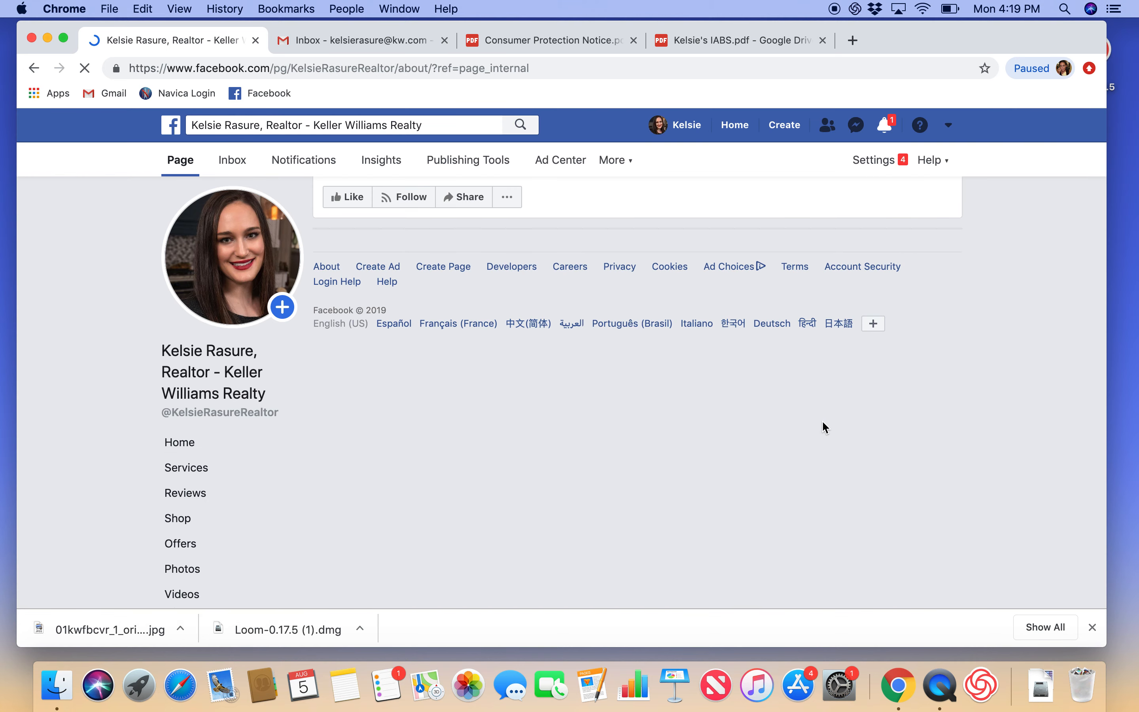
Step: Check the published Story card in the About section, then bring up the Consumer Protection Notice PDF
scroll(825, 426, down, 5)
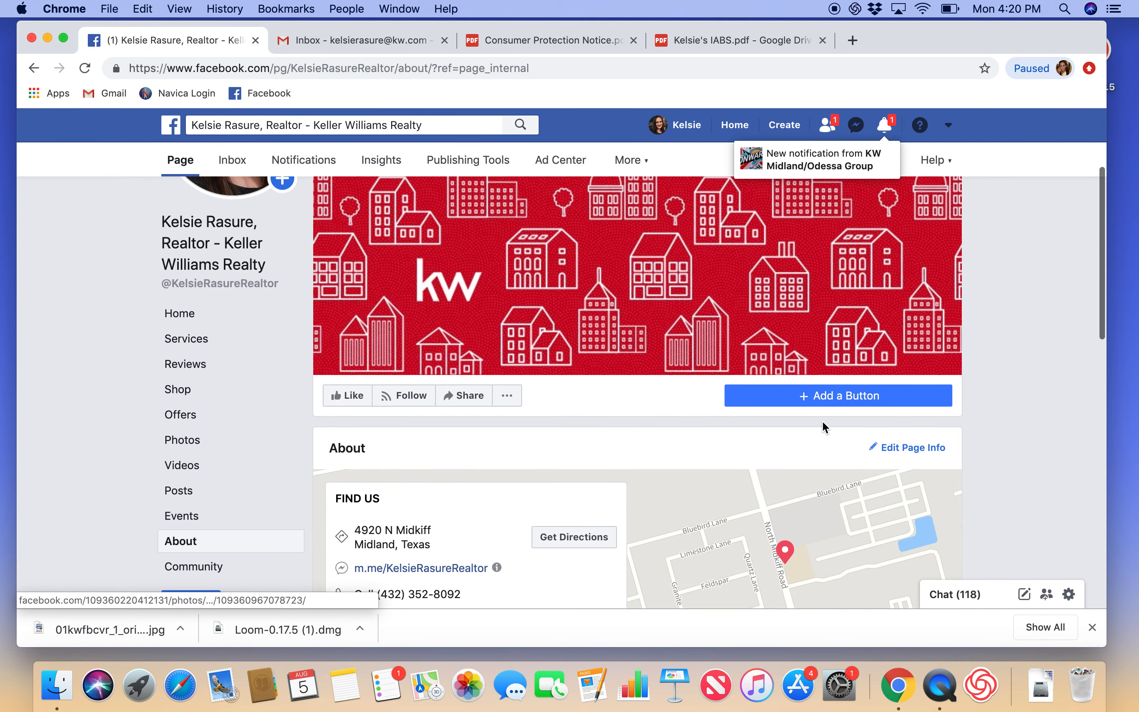
scroll(822, 426, down, 5)
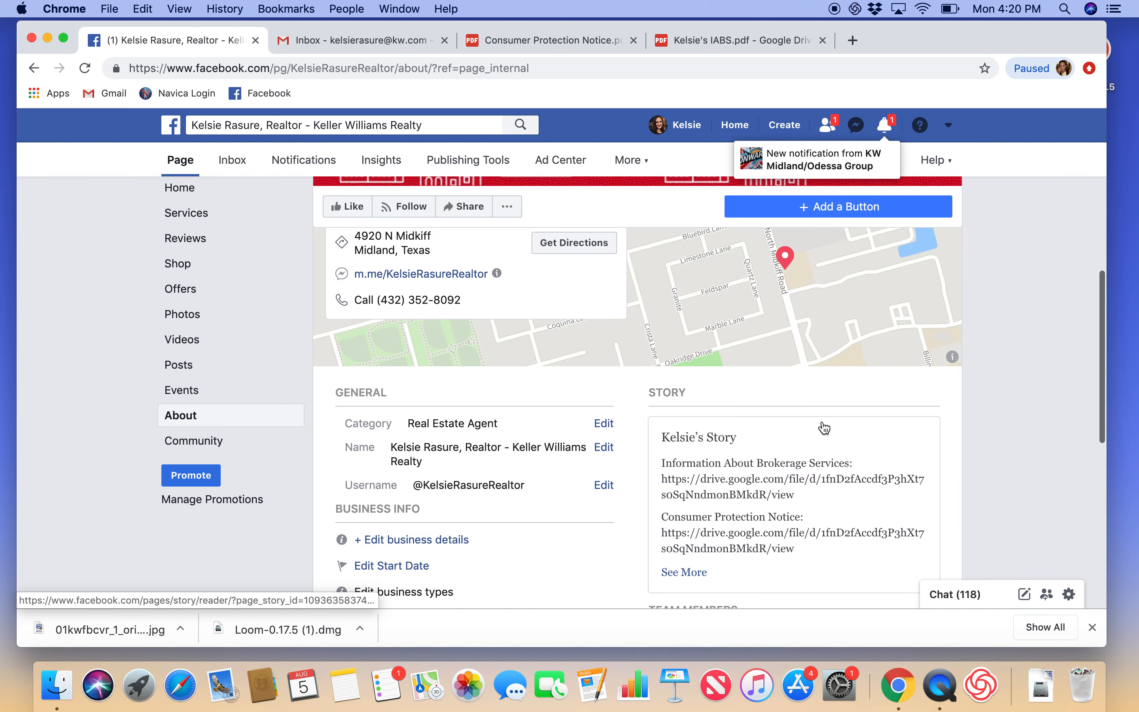
scroll(718, 507, down, 2)
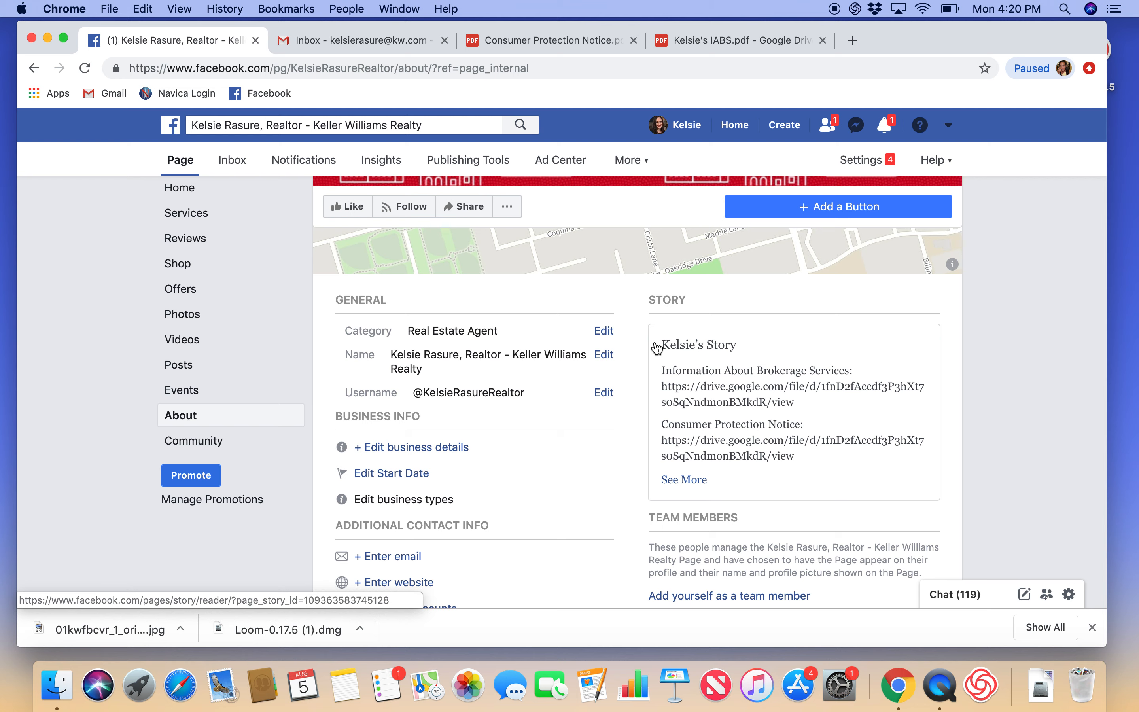
click(537, 48)
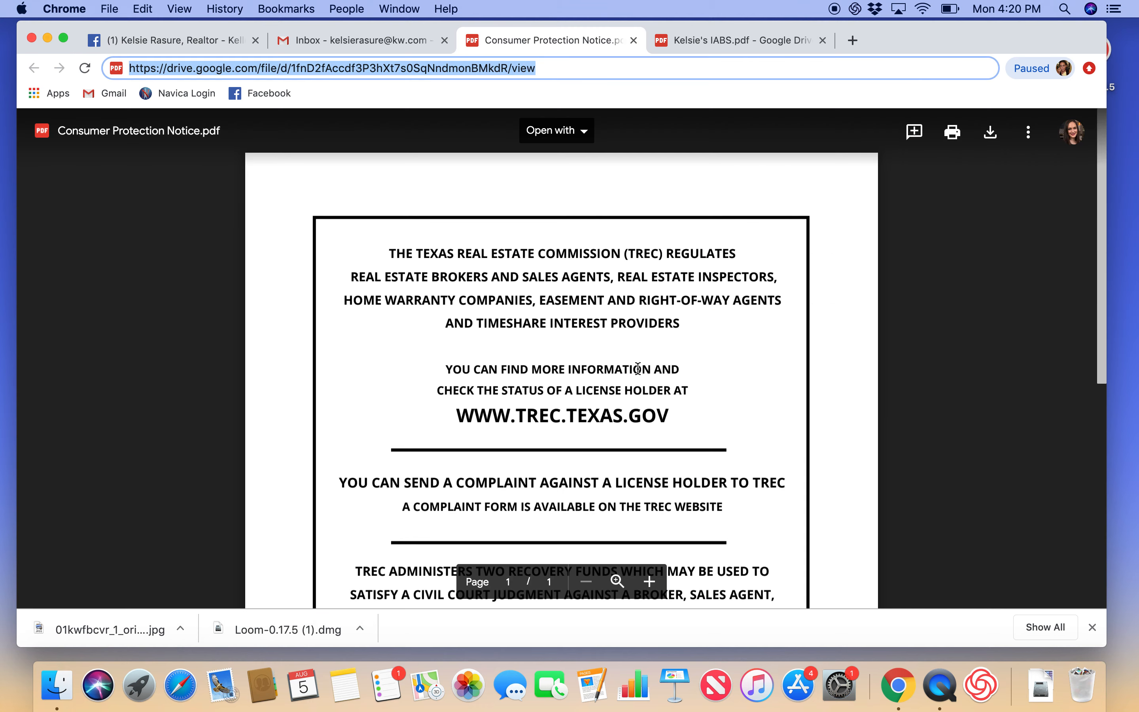
Step: Review the Consumer Protection Notice and IABS PDFs, then return to the Facebook Page
scroll(638, 368, down, 5)
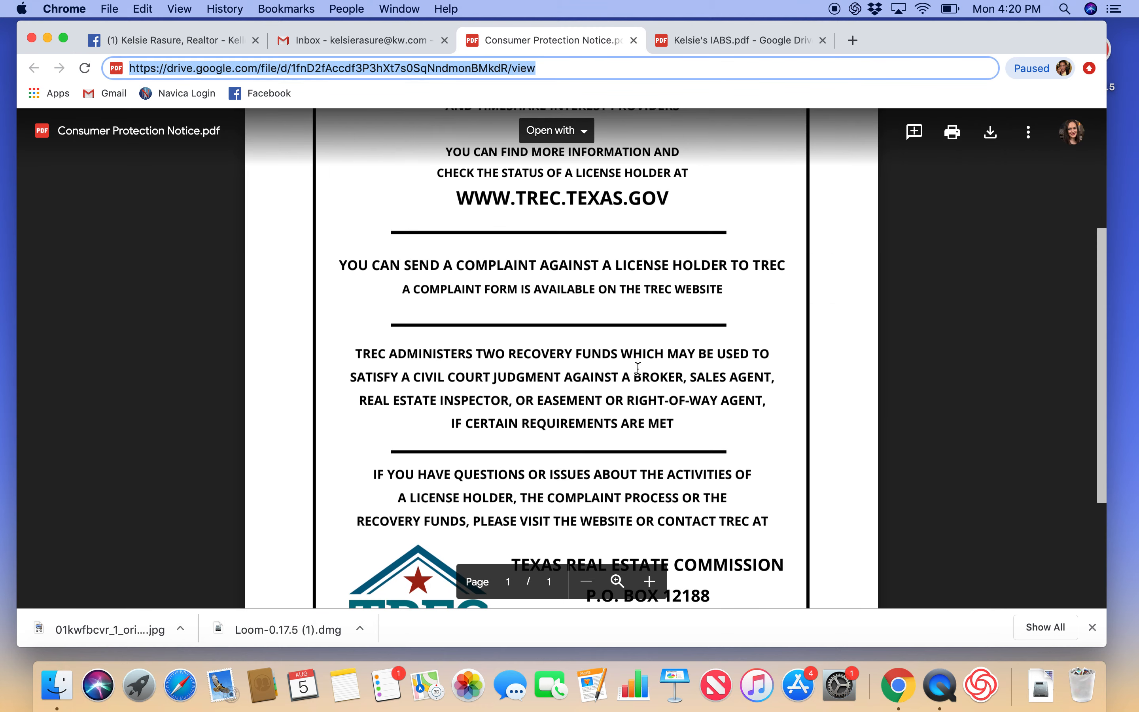
click(713, 44)
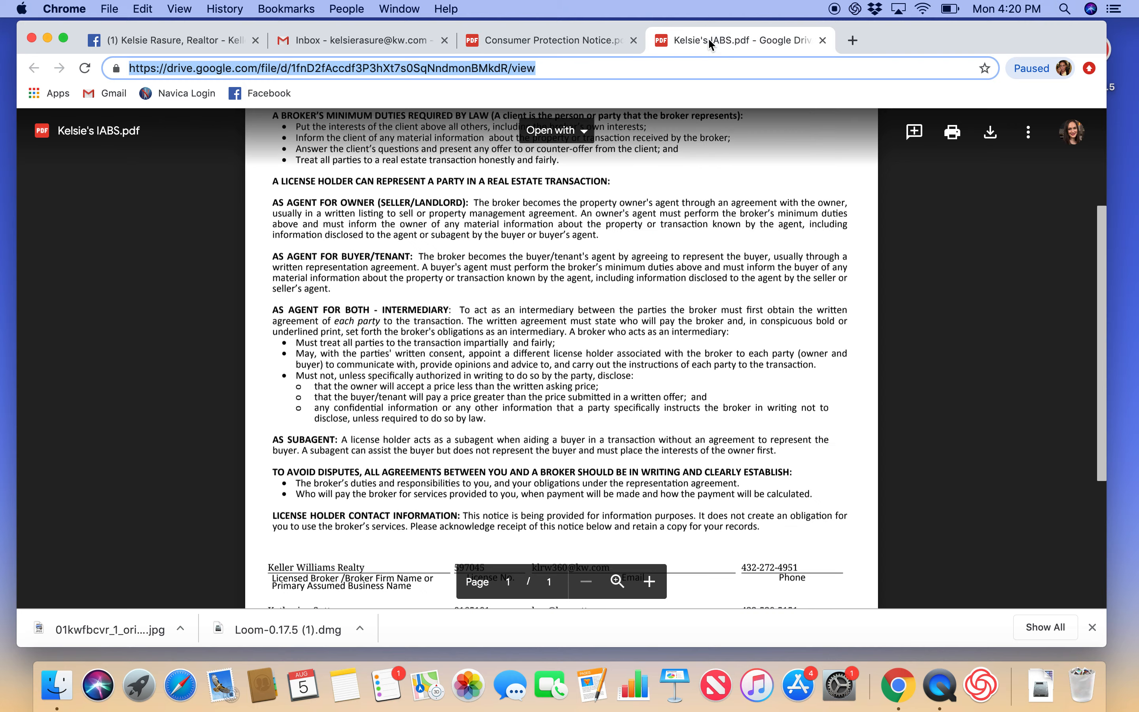
scroll(695, 273, up, 4)
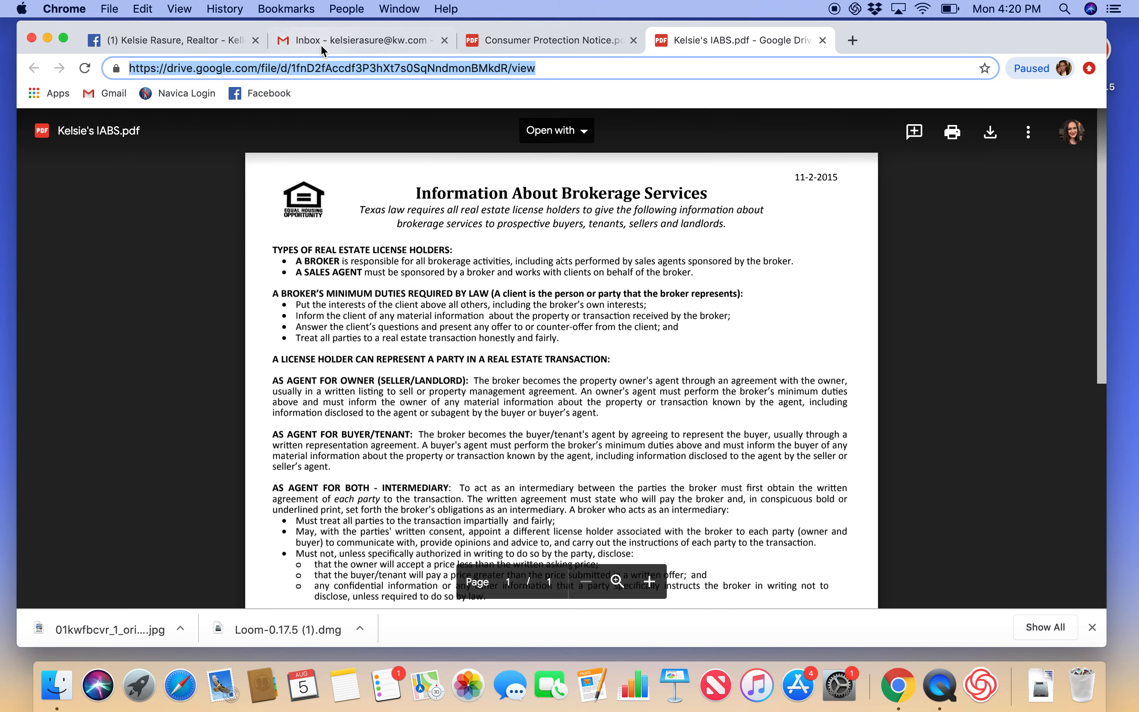
click(221, 44)
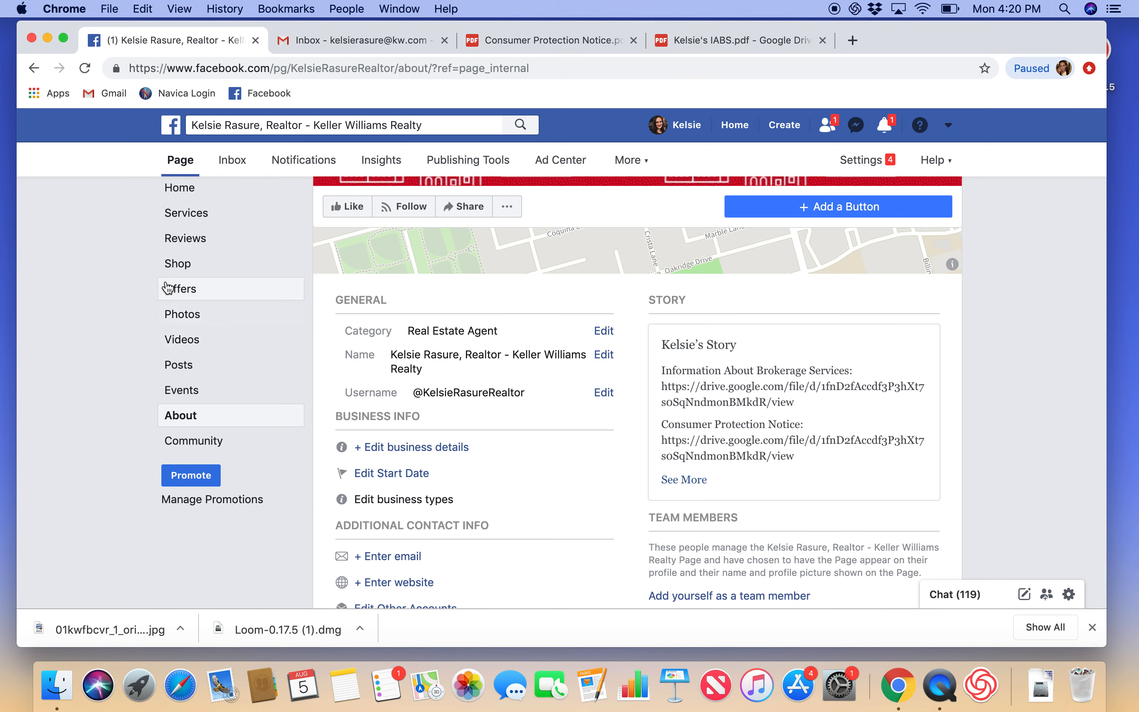
Step: Open the Page's Home view and review the red KW cover, headshot, About details and disclosure Story card
click(182, 233)
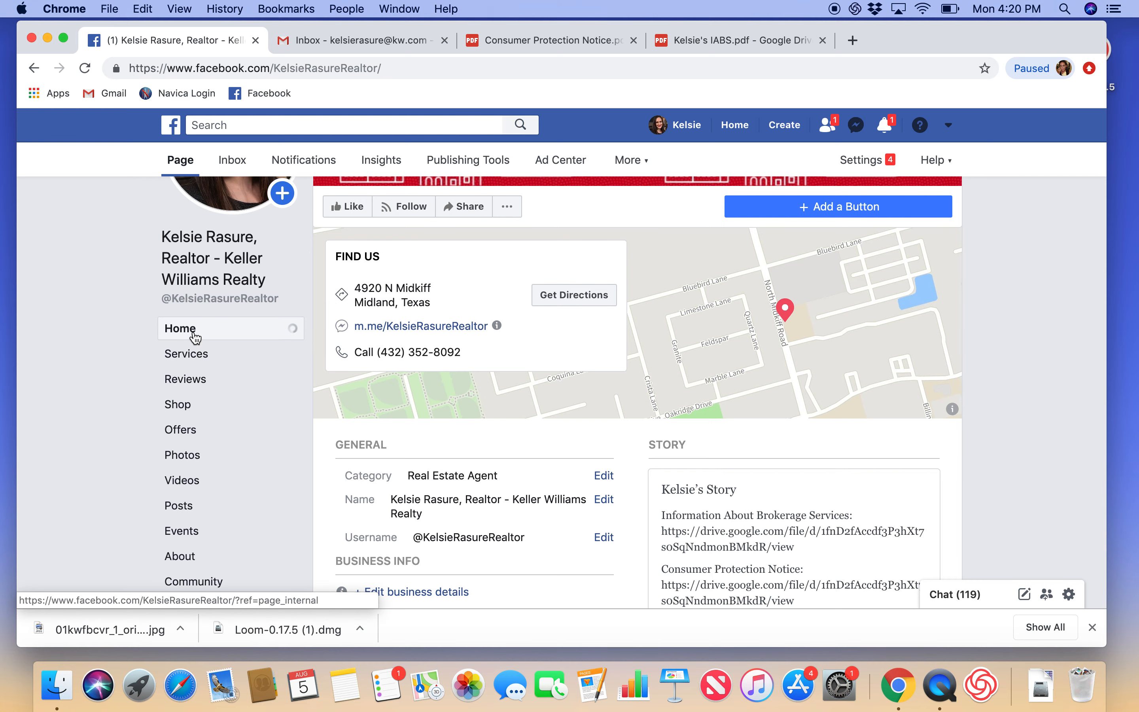
scroll(517, 494, down, 5)
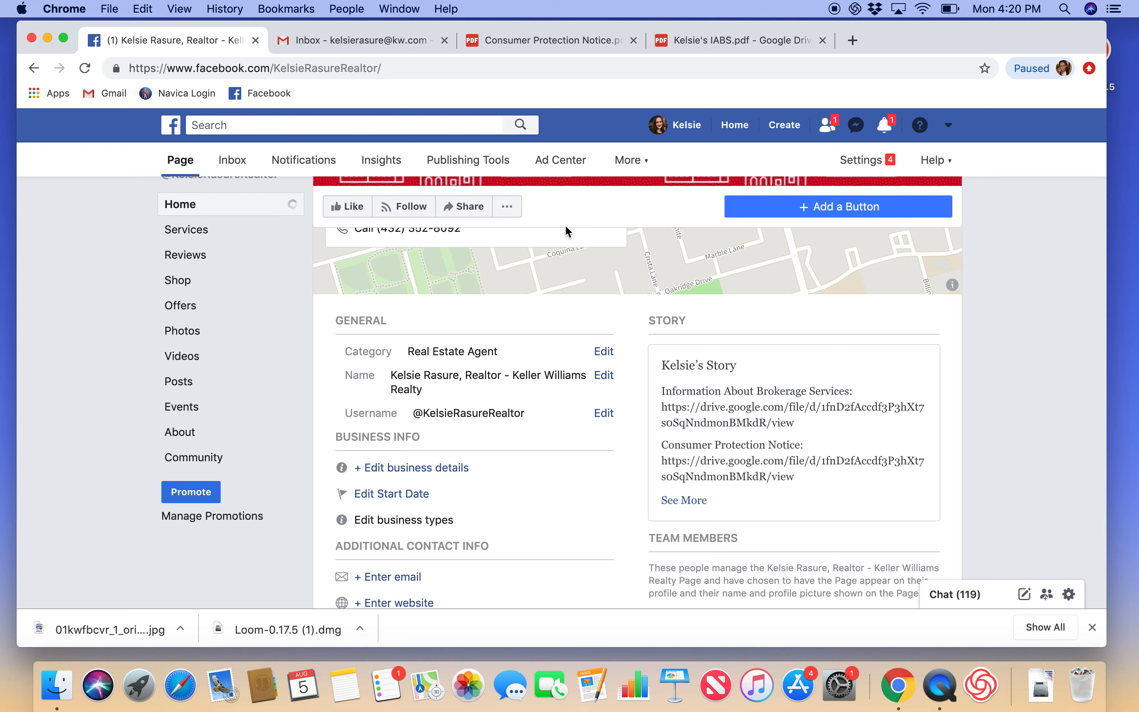
scroll(252, 279, up, 5)
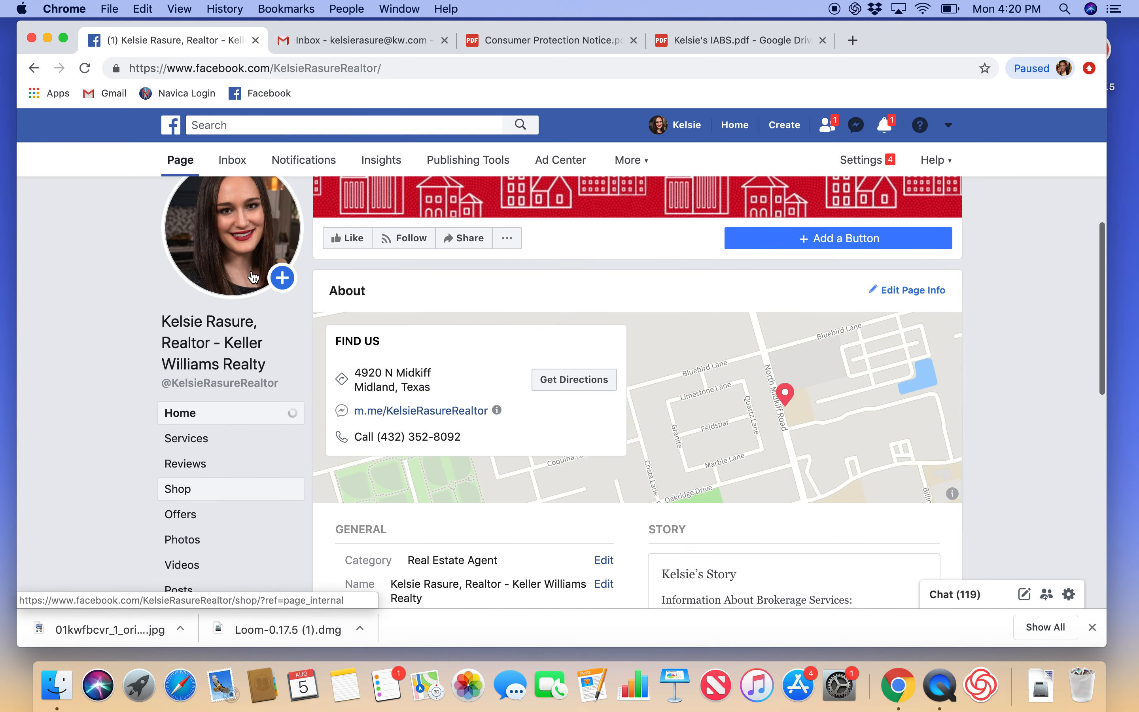
scroll(253, 278, up, 2)
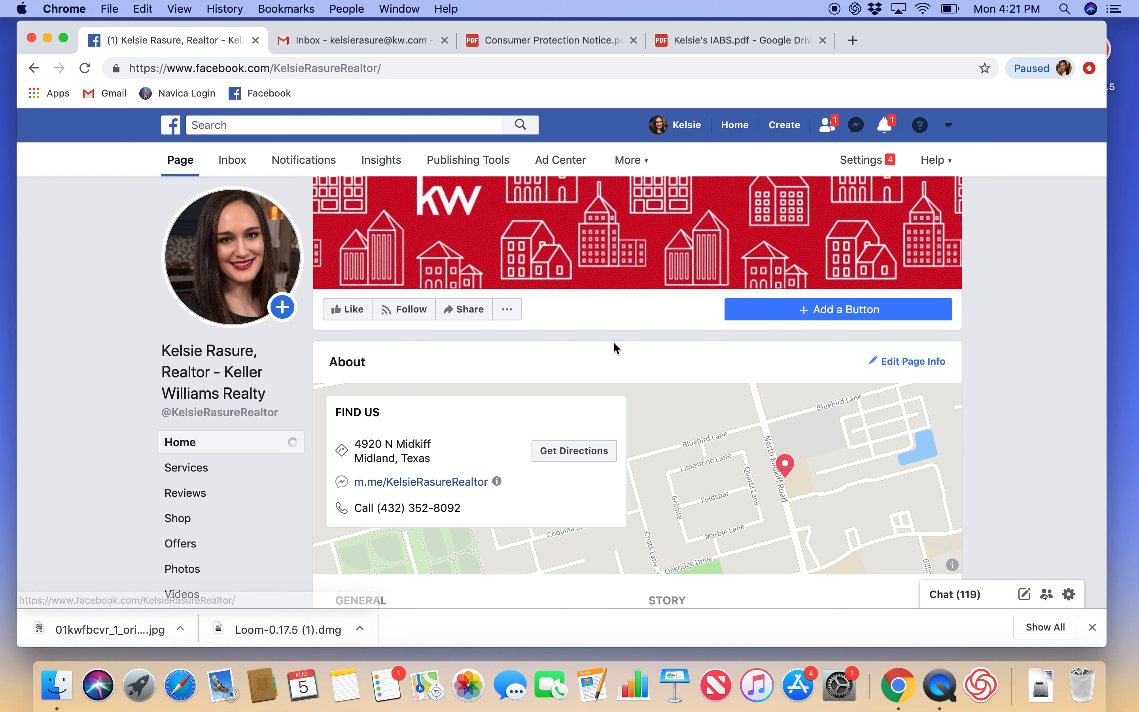
scroll(568, 348, down, 7)
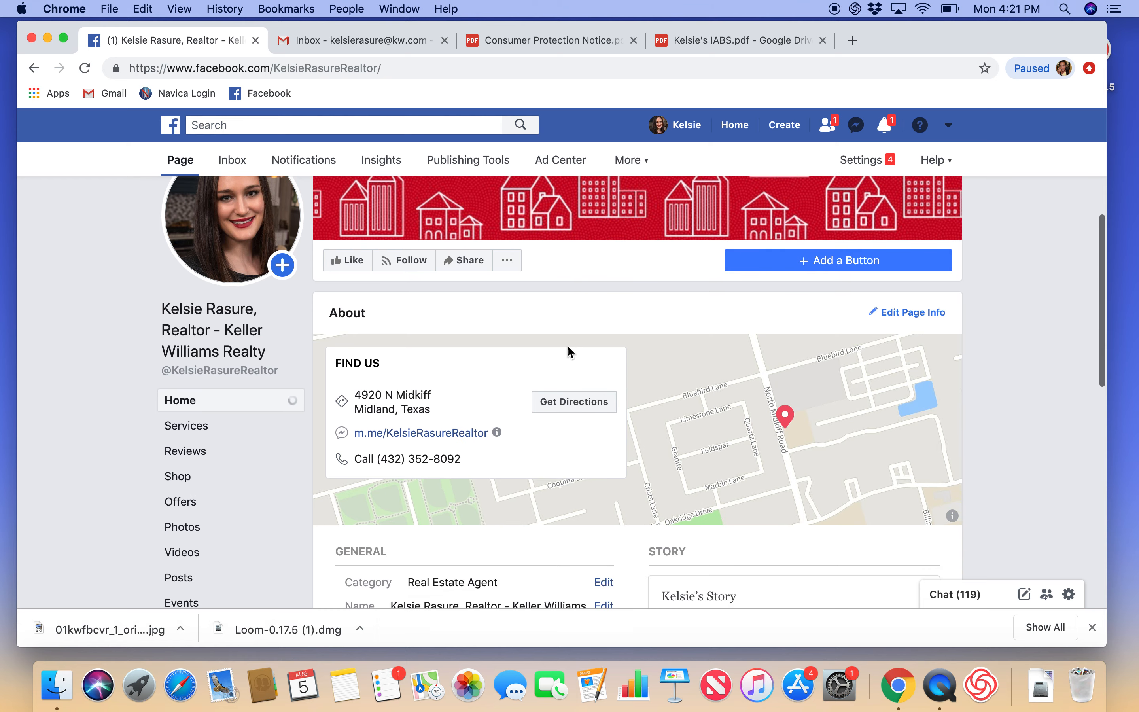
scroll(568, 348, down, 7)
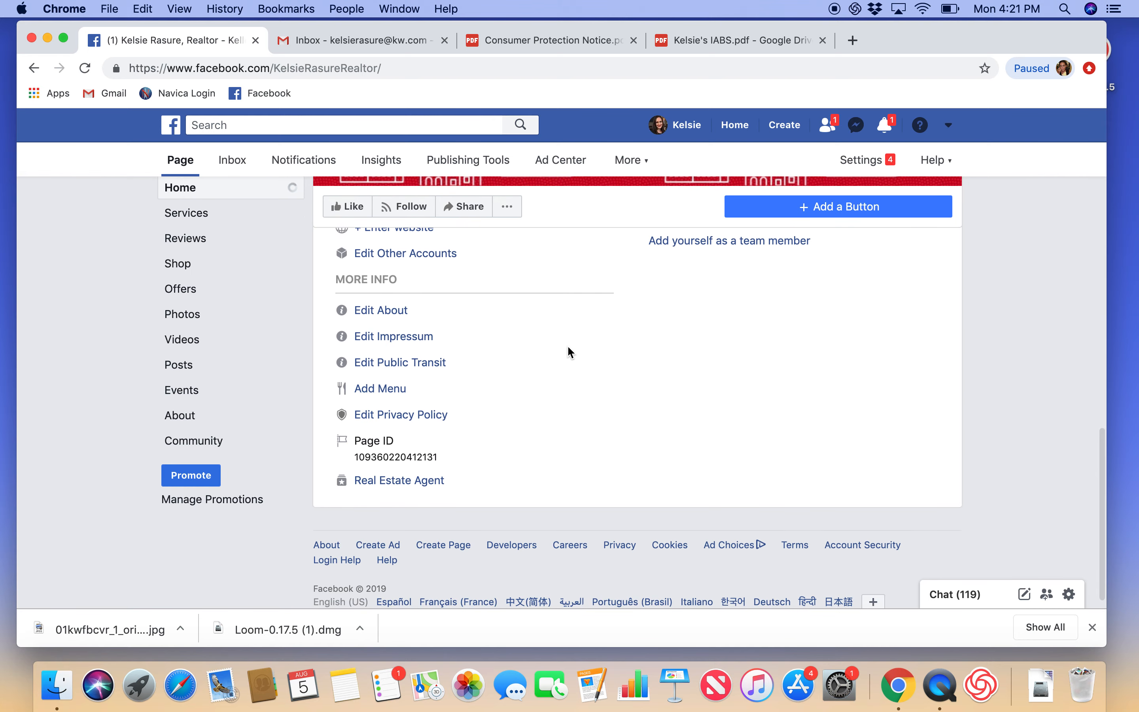
scroll(568, 347, up, 7)
scroll(568, 351, up, 6)
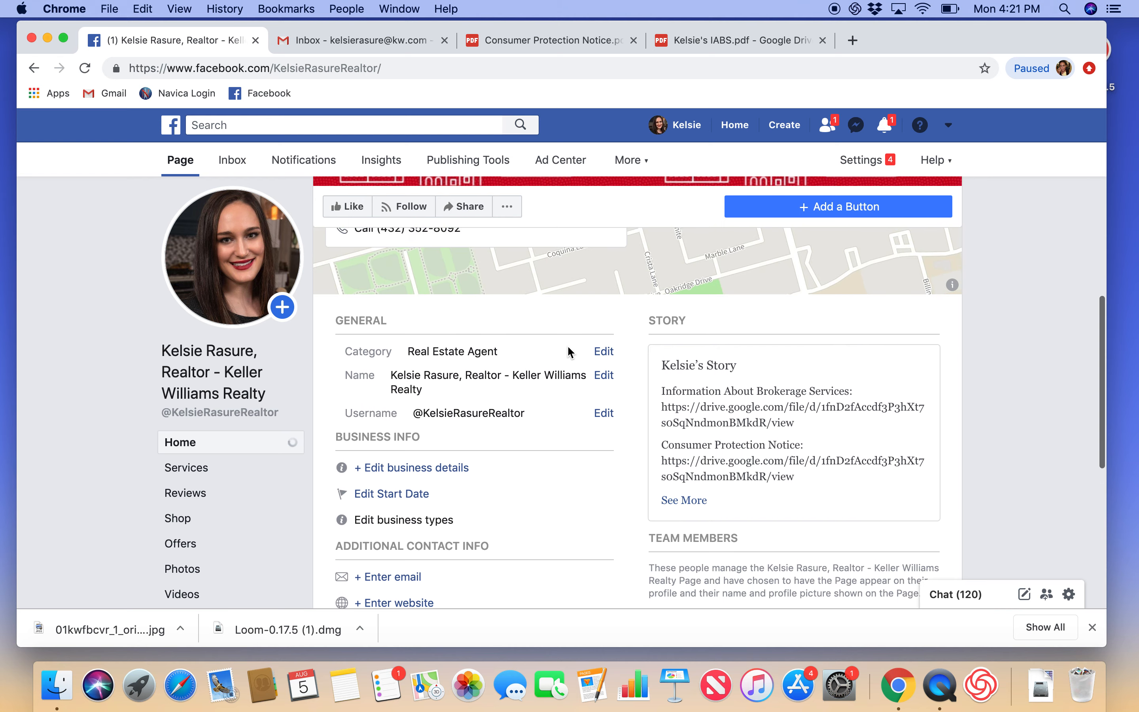
scroll(569, 352, up, 5)
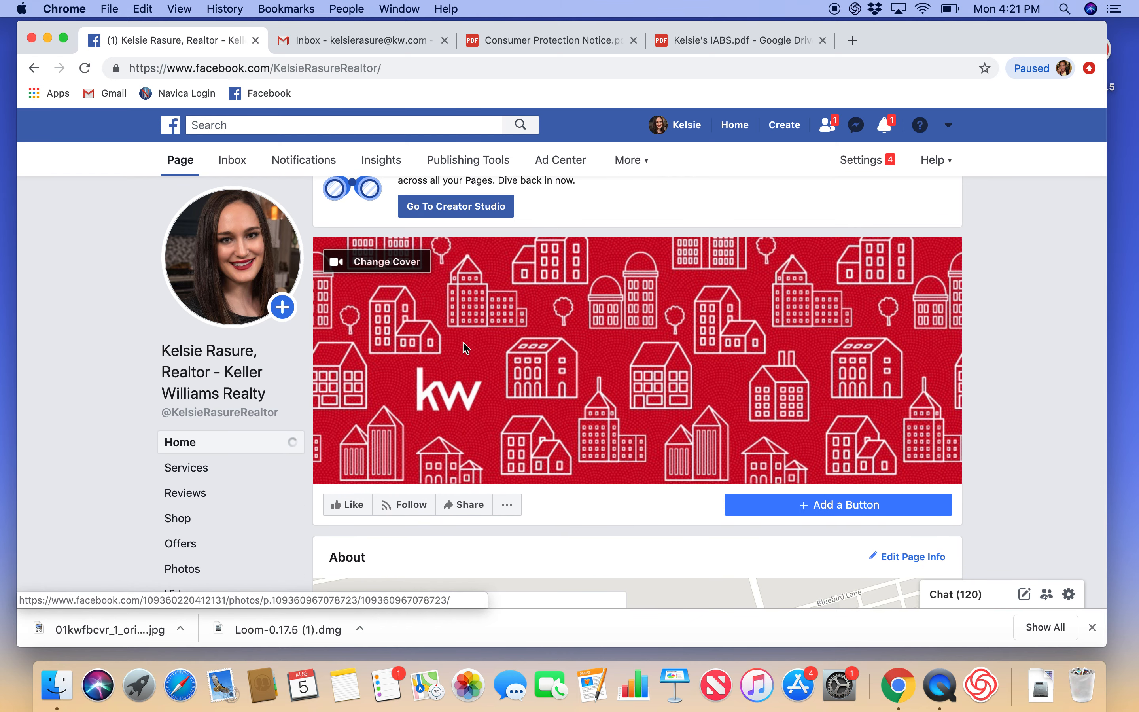
scroll(466, 348, down, 1)
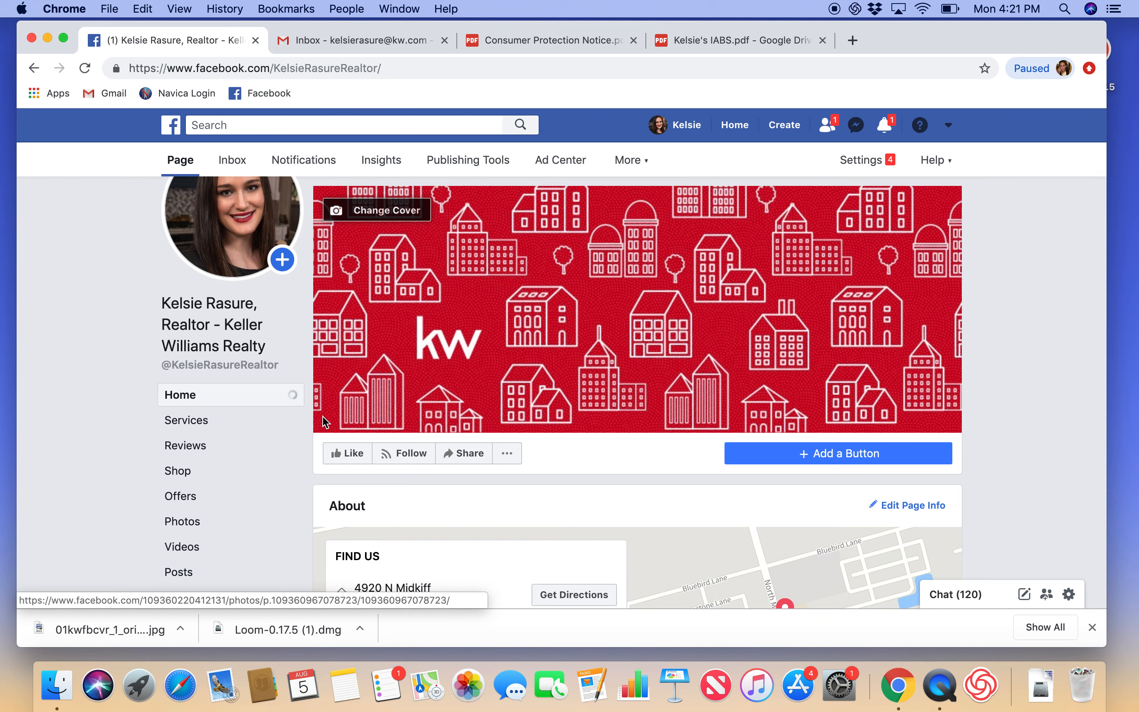
scroll(325, 422, up, 1)
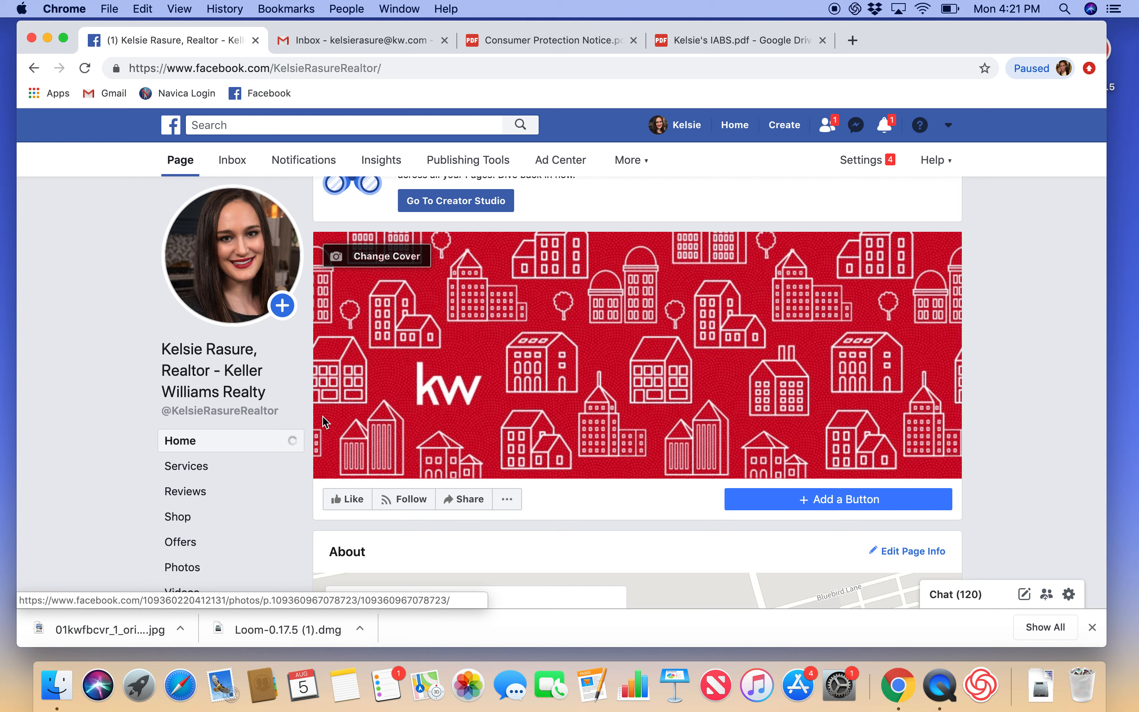